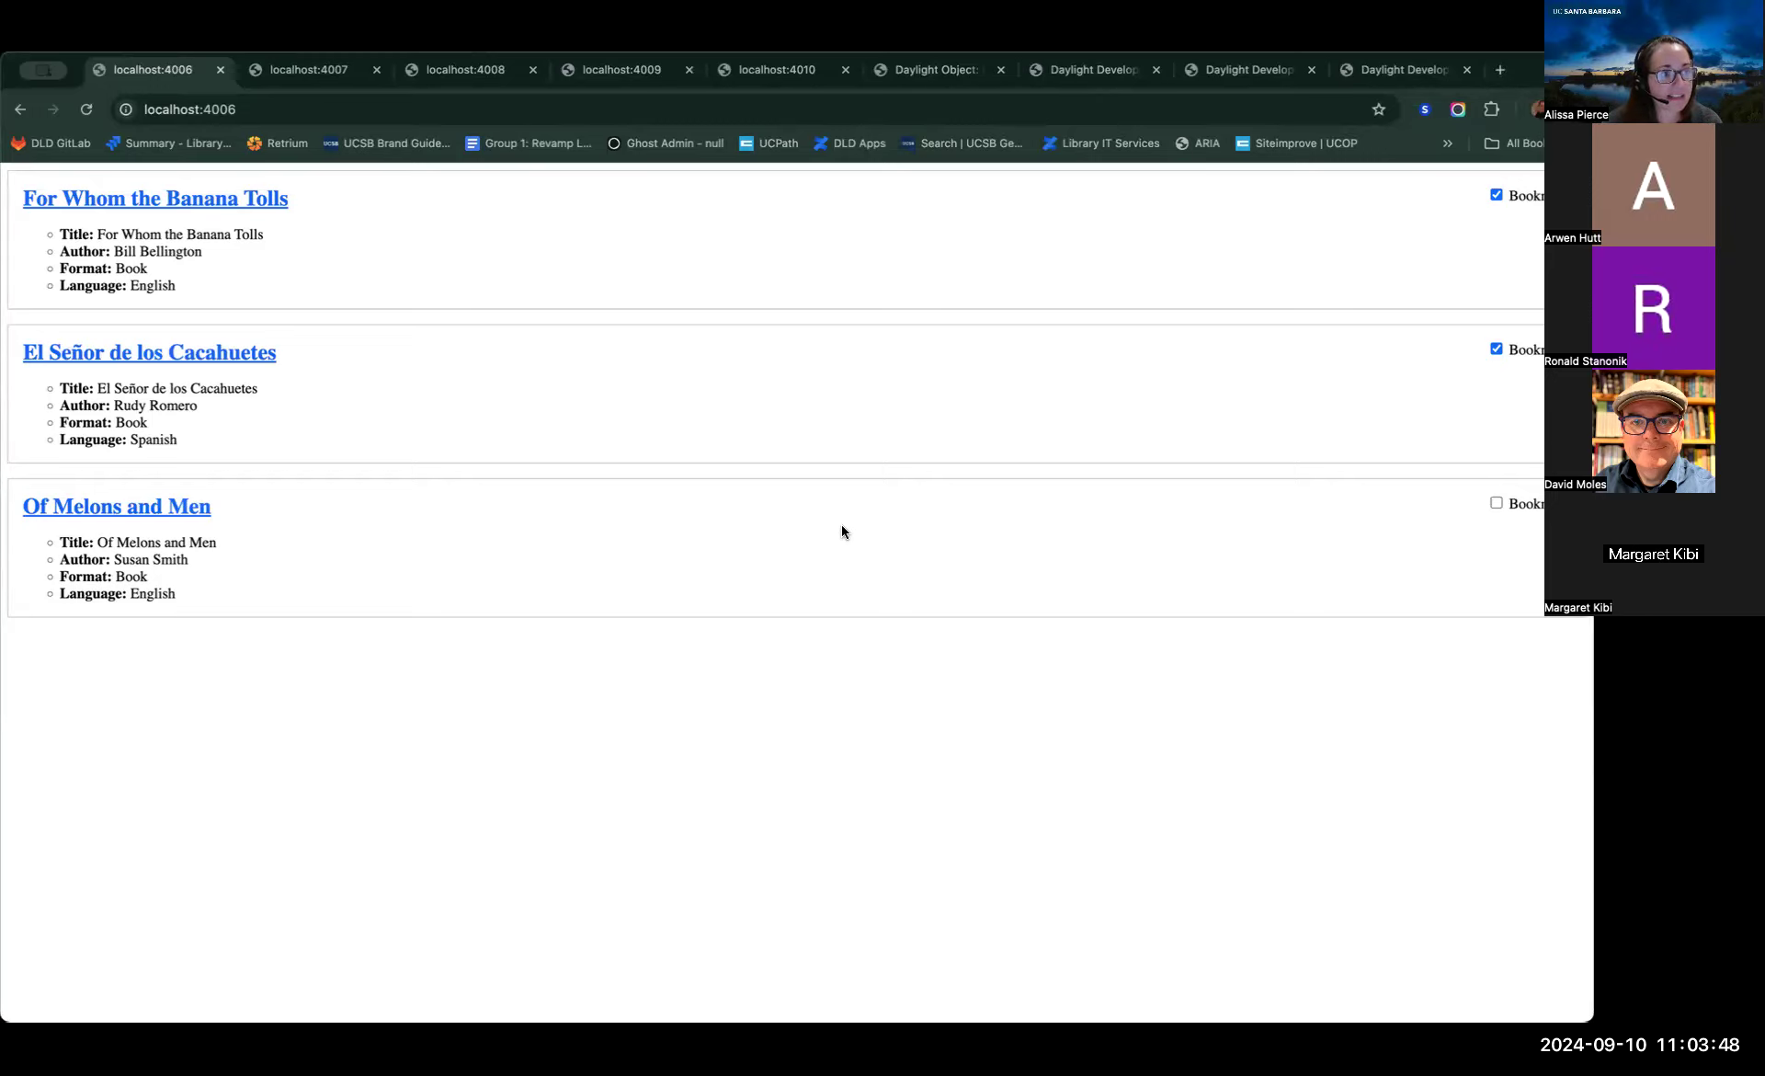
Bookmark Of Melons and Men, then view the localhost:4007 and 4008 prototypes and the Daylight home page
left_click(1497, 504)
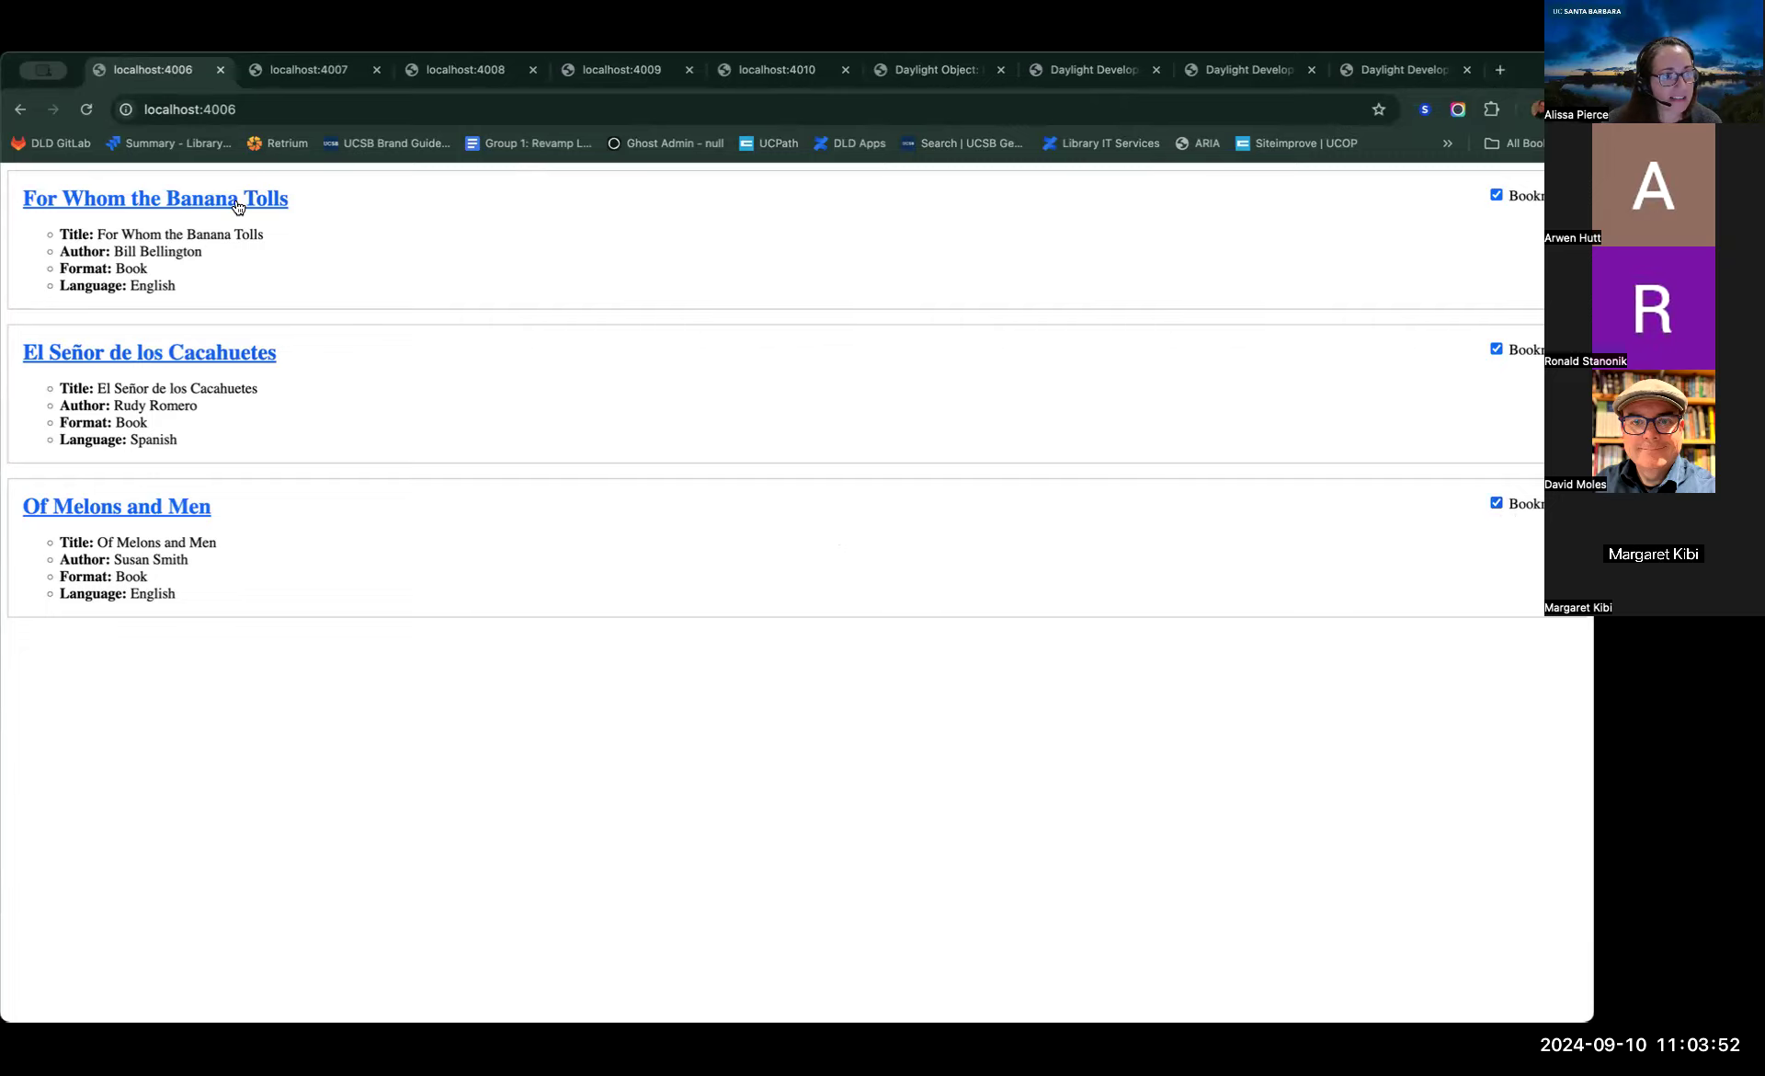
left_click(308, 68)
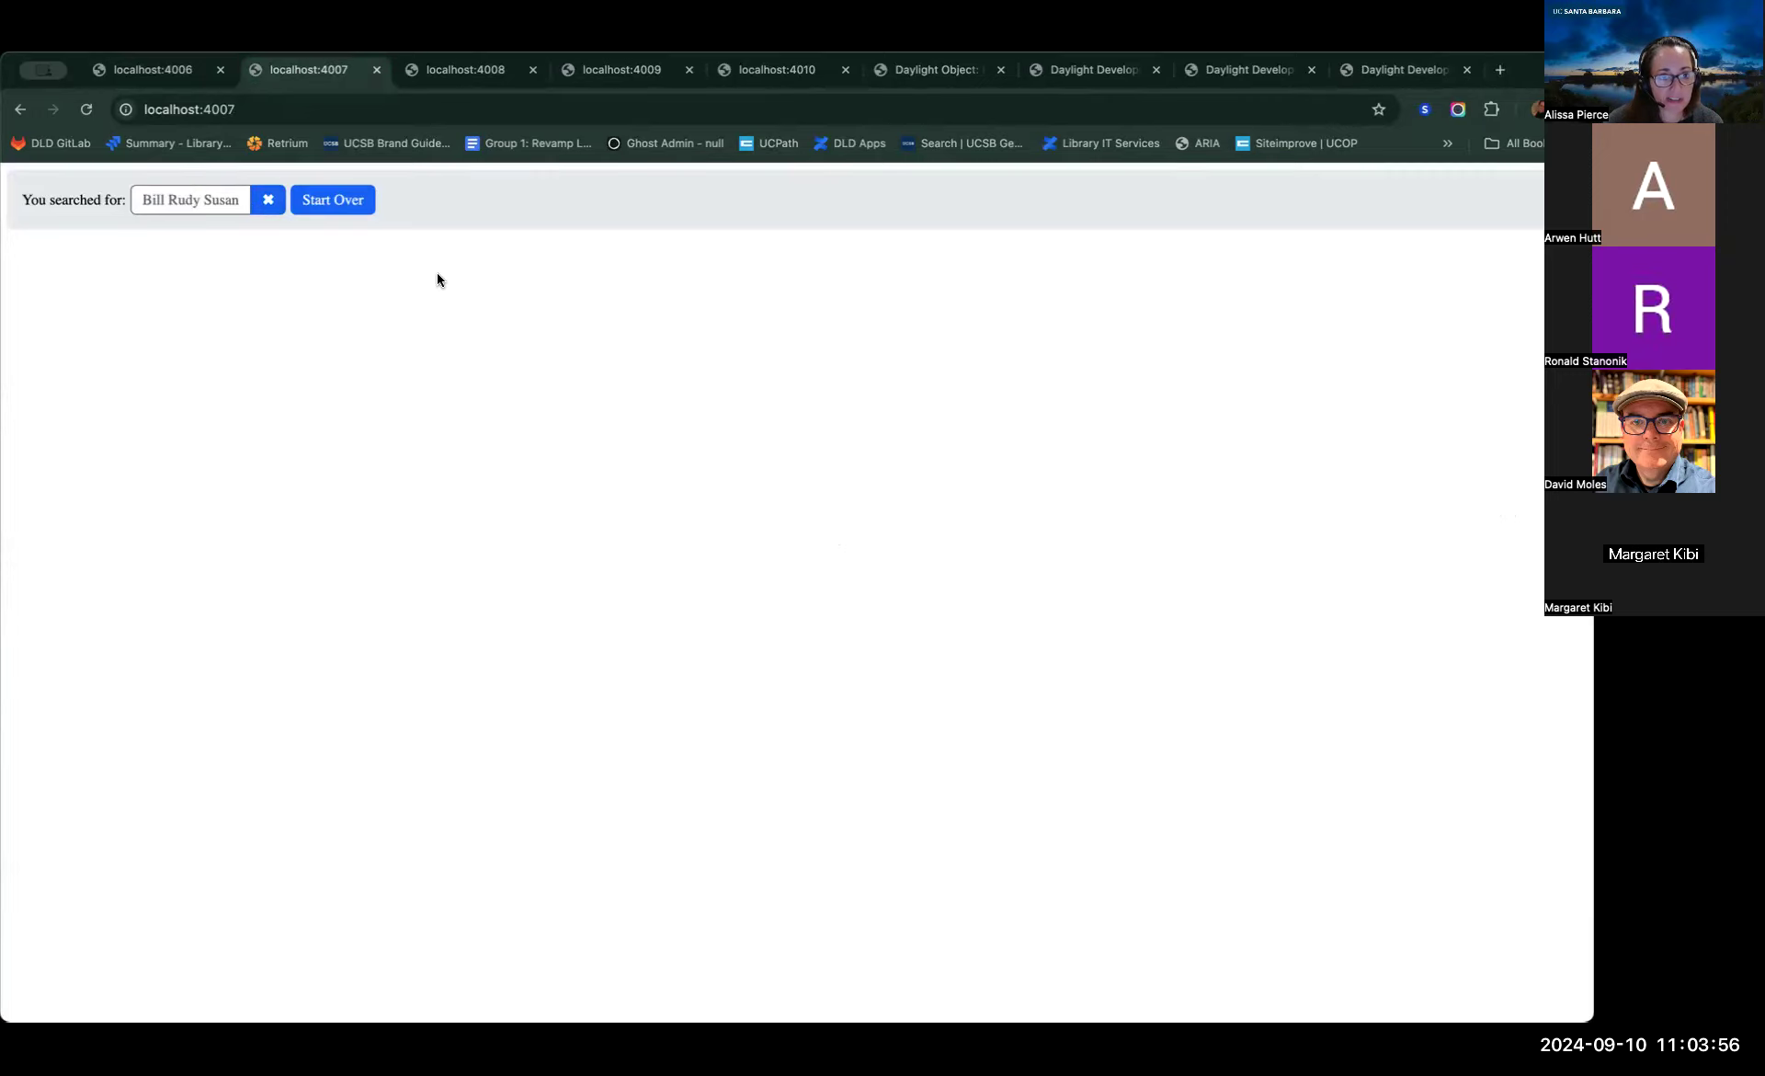
left_click(462, 80)
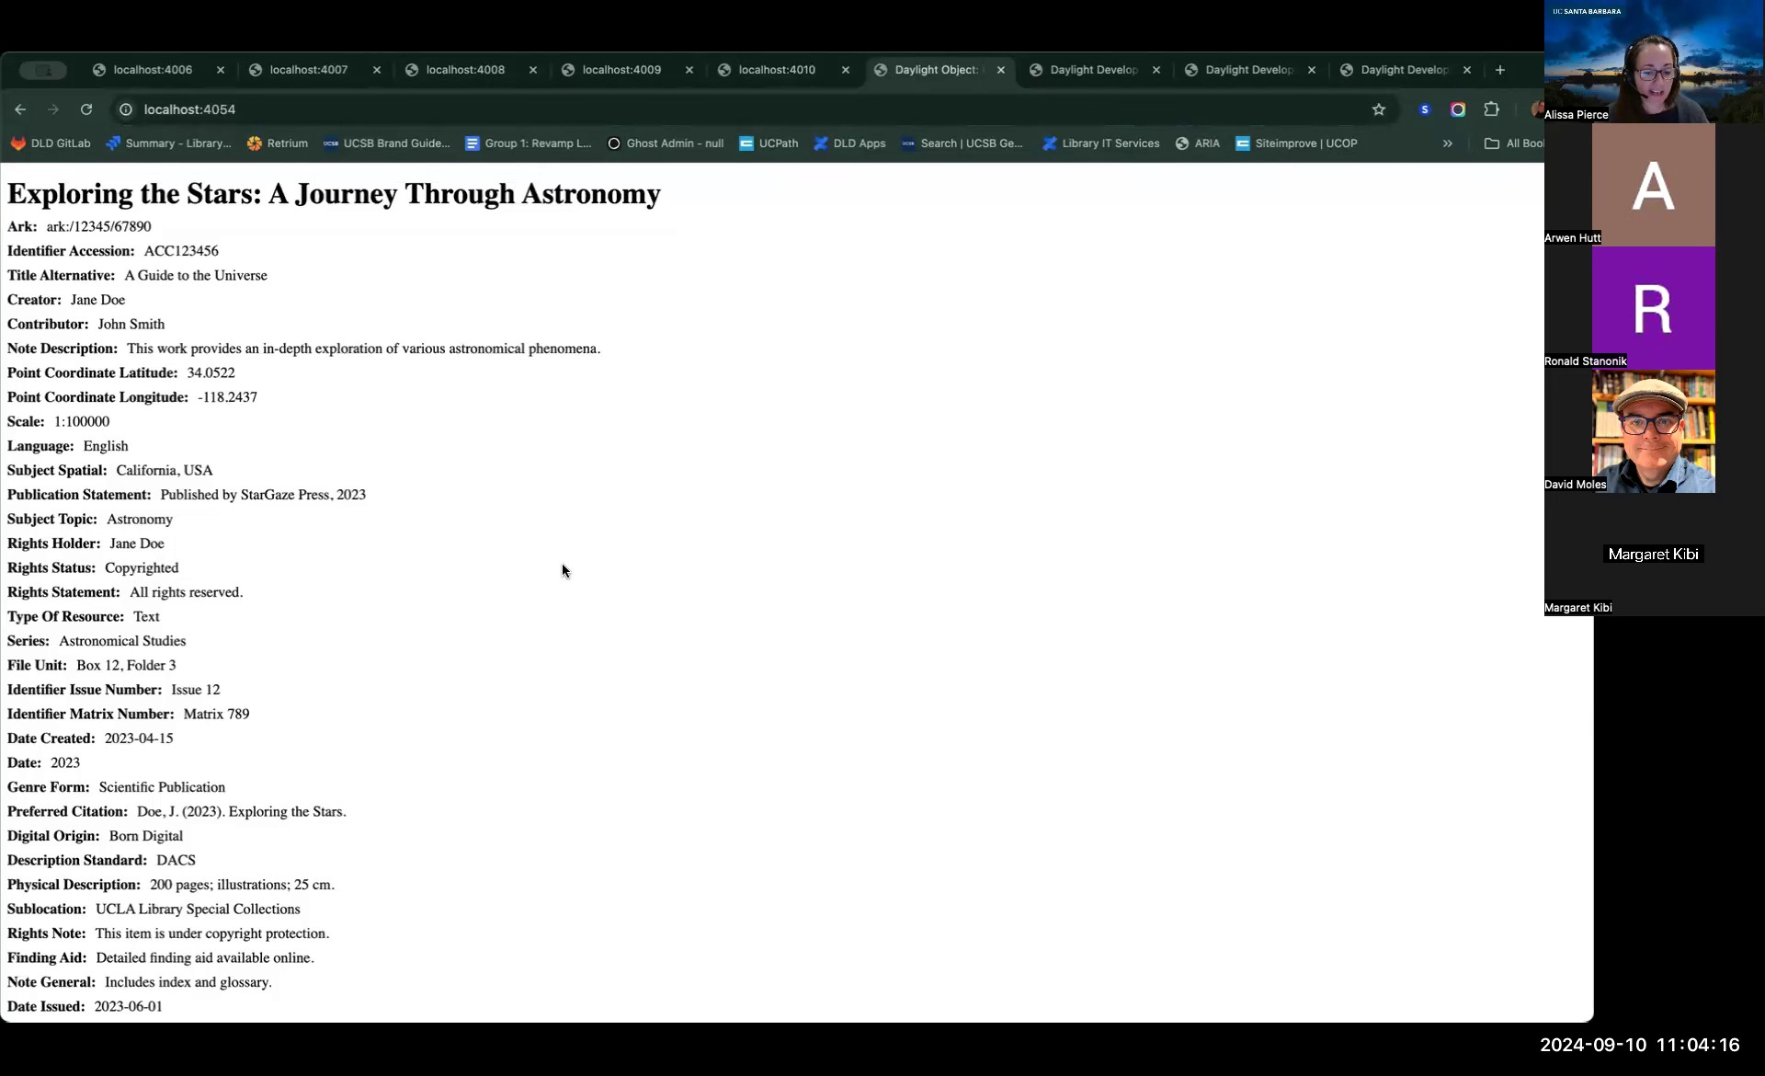
left_click(1073, 68)
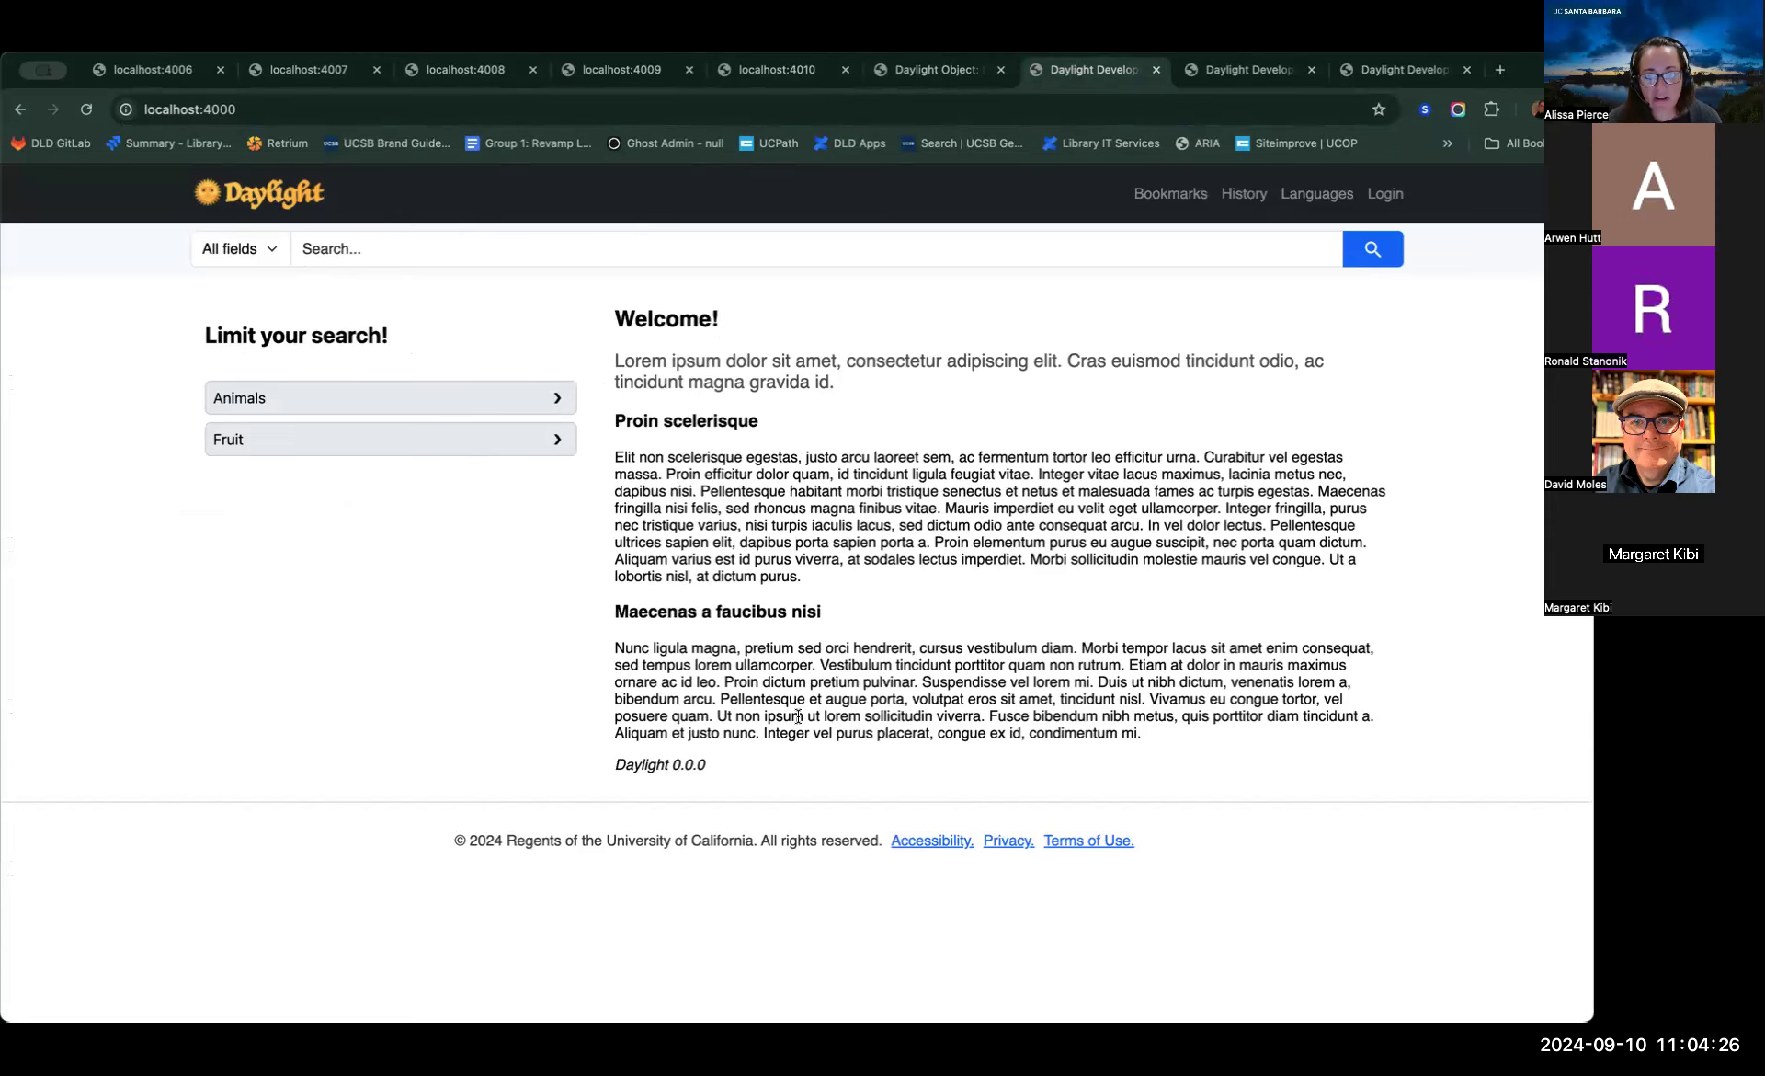
On the Bill Rudy Susan results, collapse the Fruit facet and expand Animals to show Cat, Dog, Bird
left_click(1214, 79)
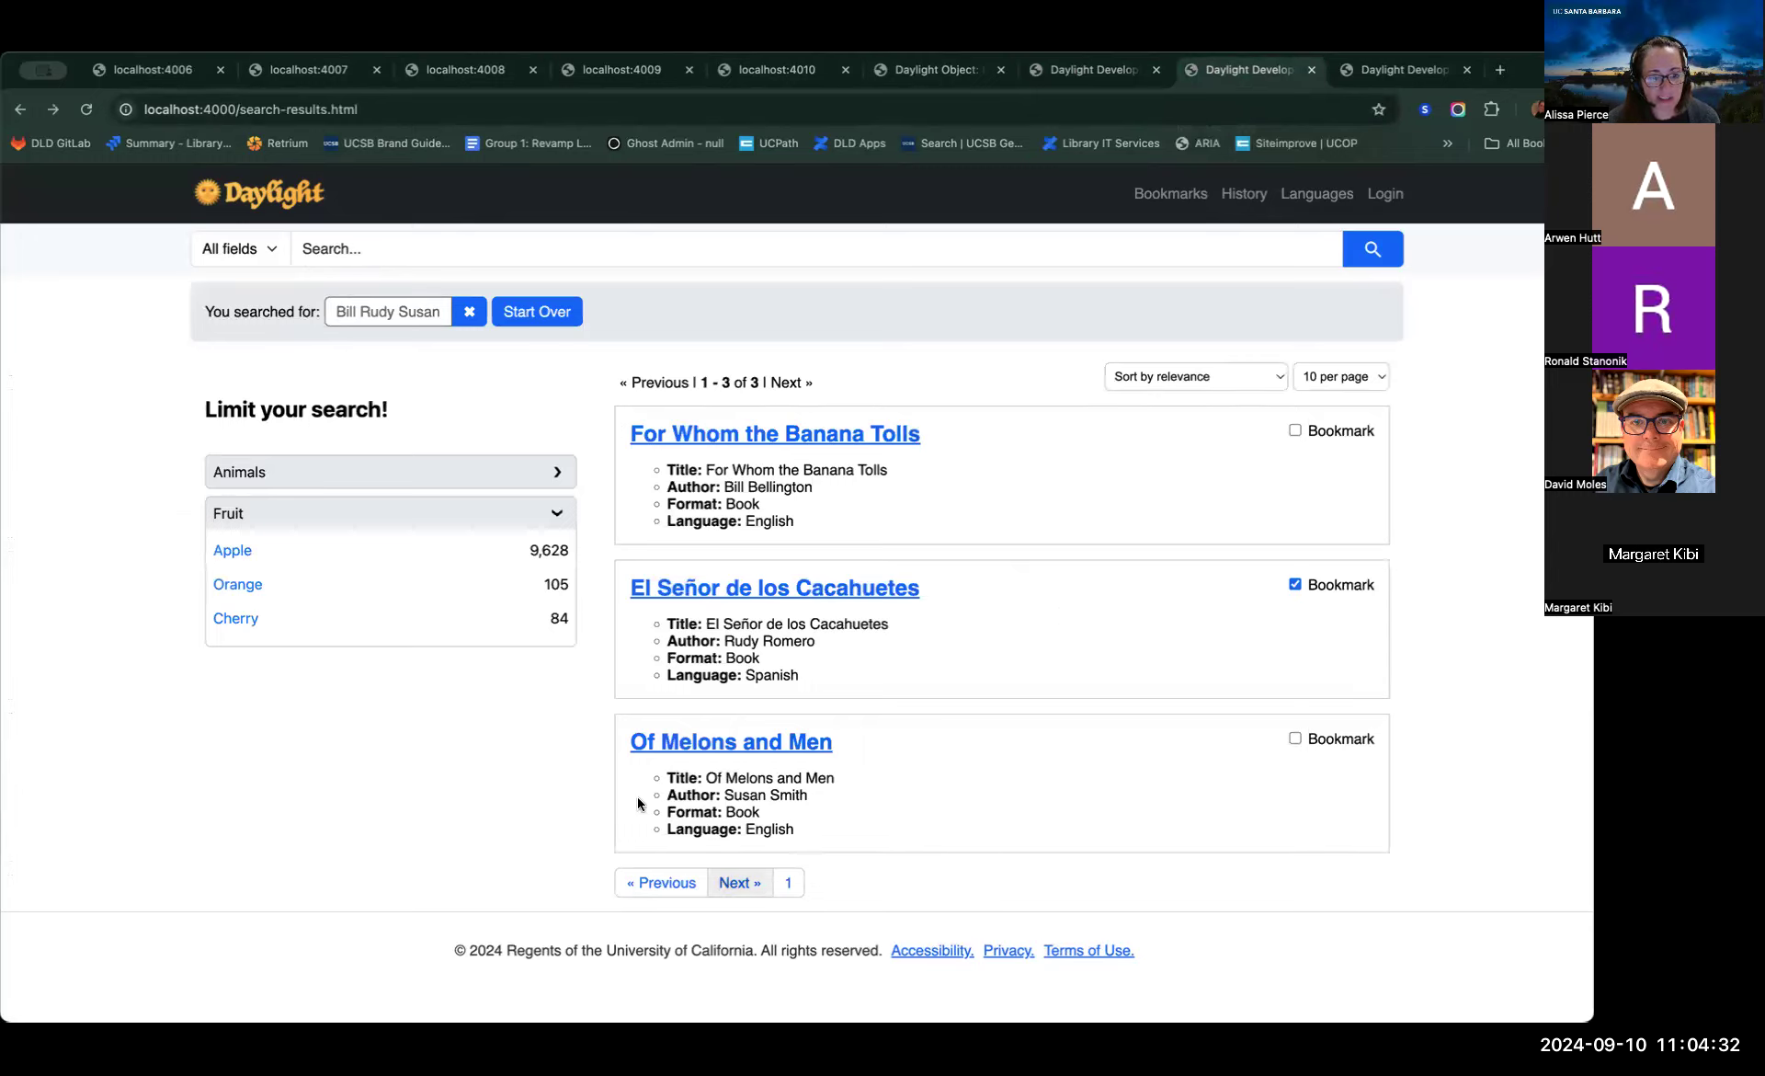
key("Tab")
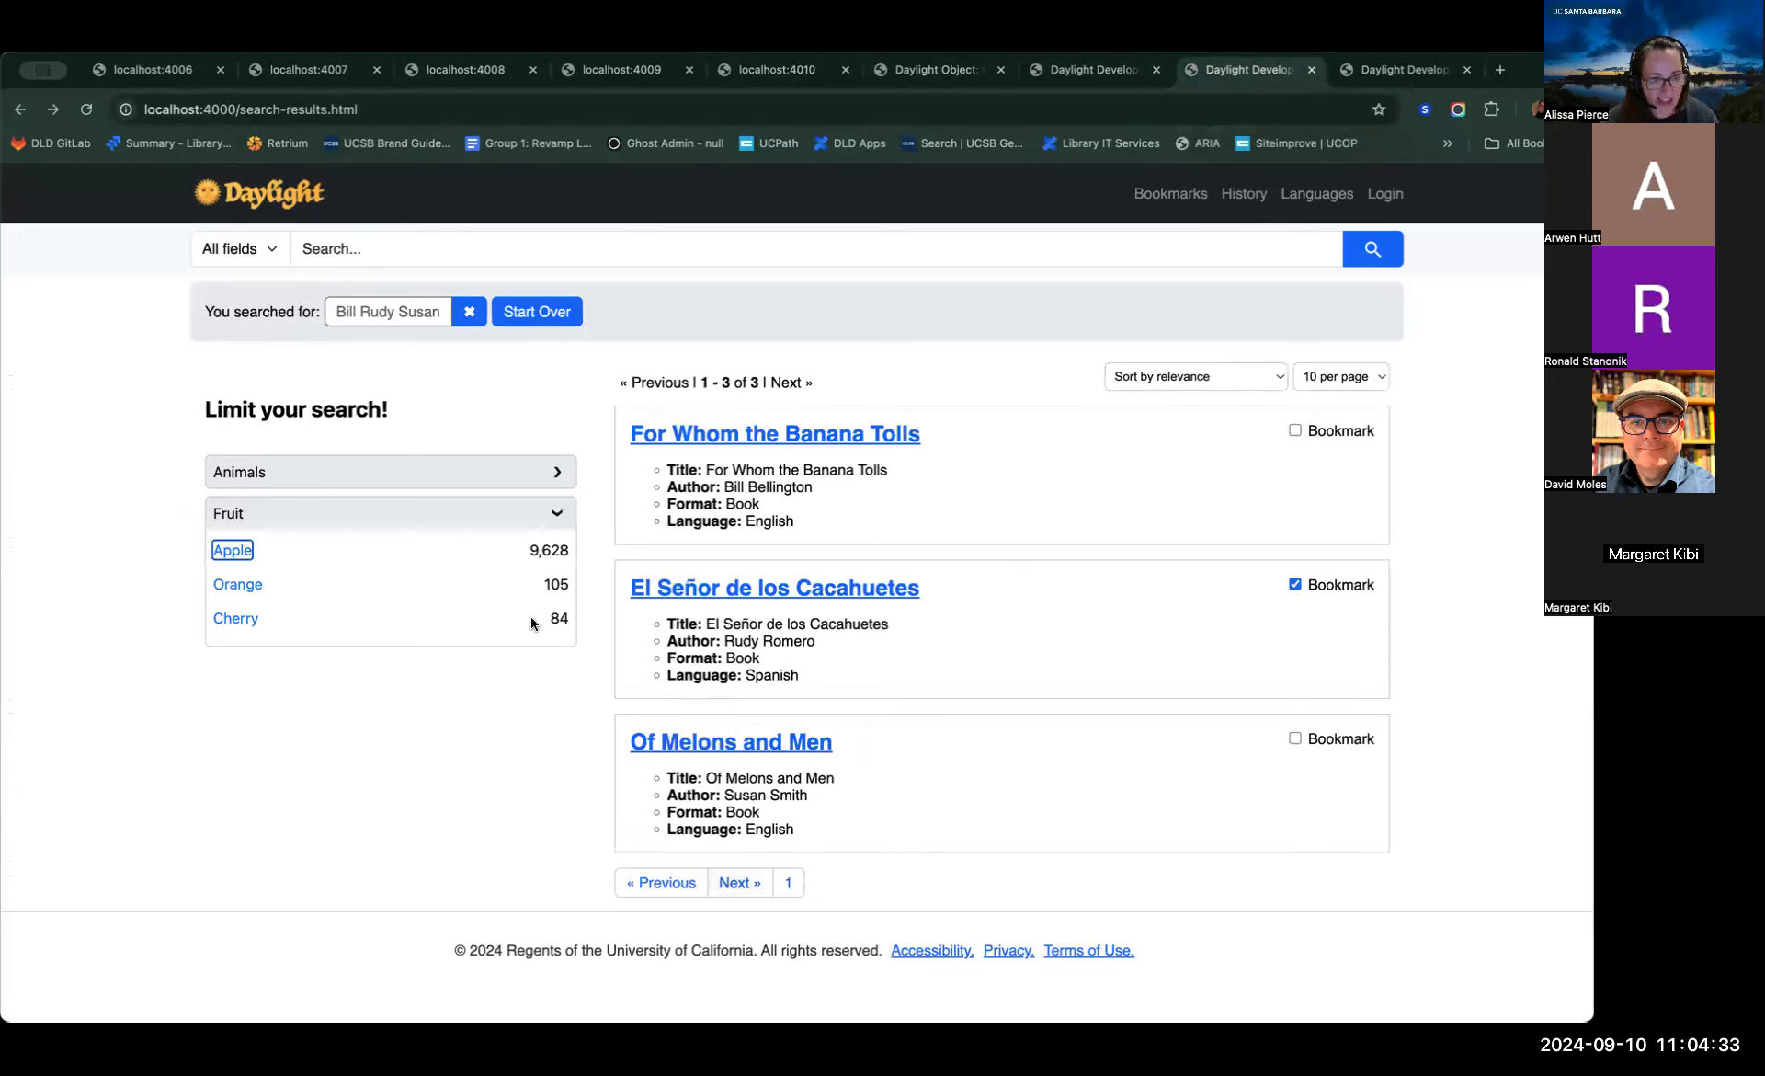
left_click(557, 512)
left_click(557, 473)
key("Tab")
key("Tab")
key("Tab")
key("Tab")
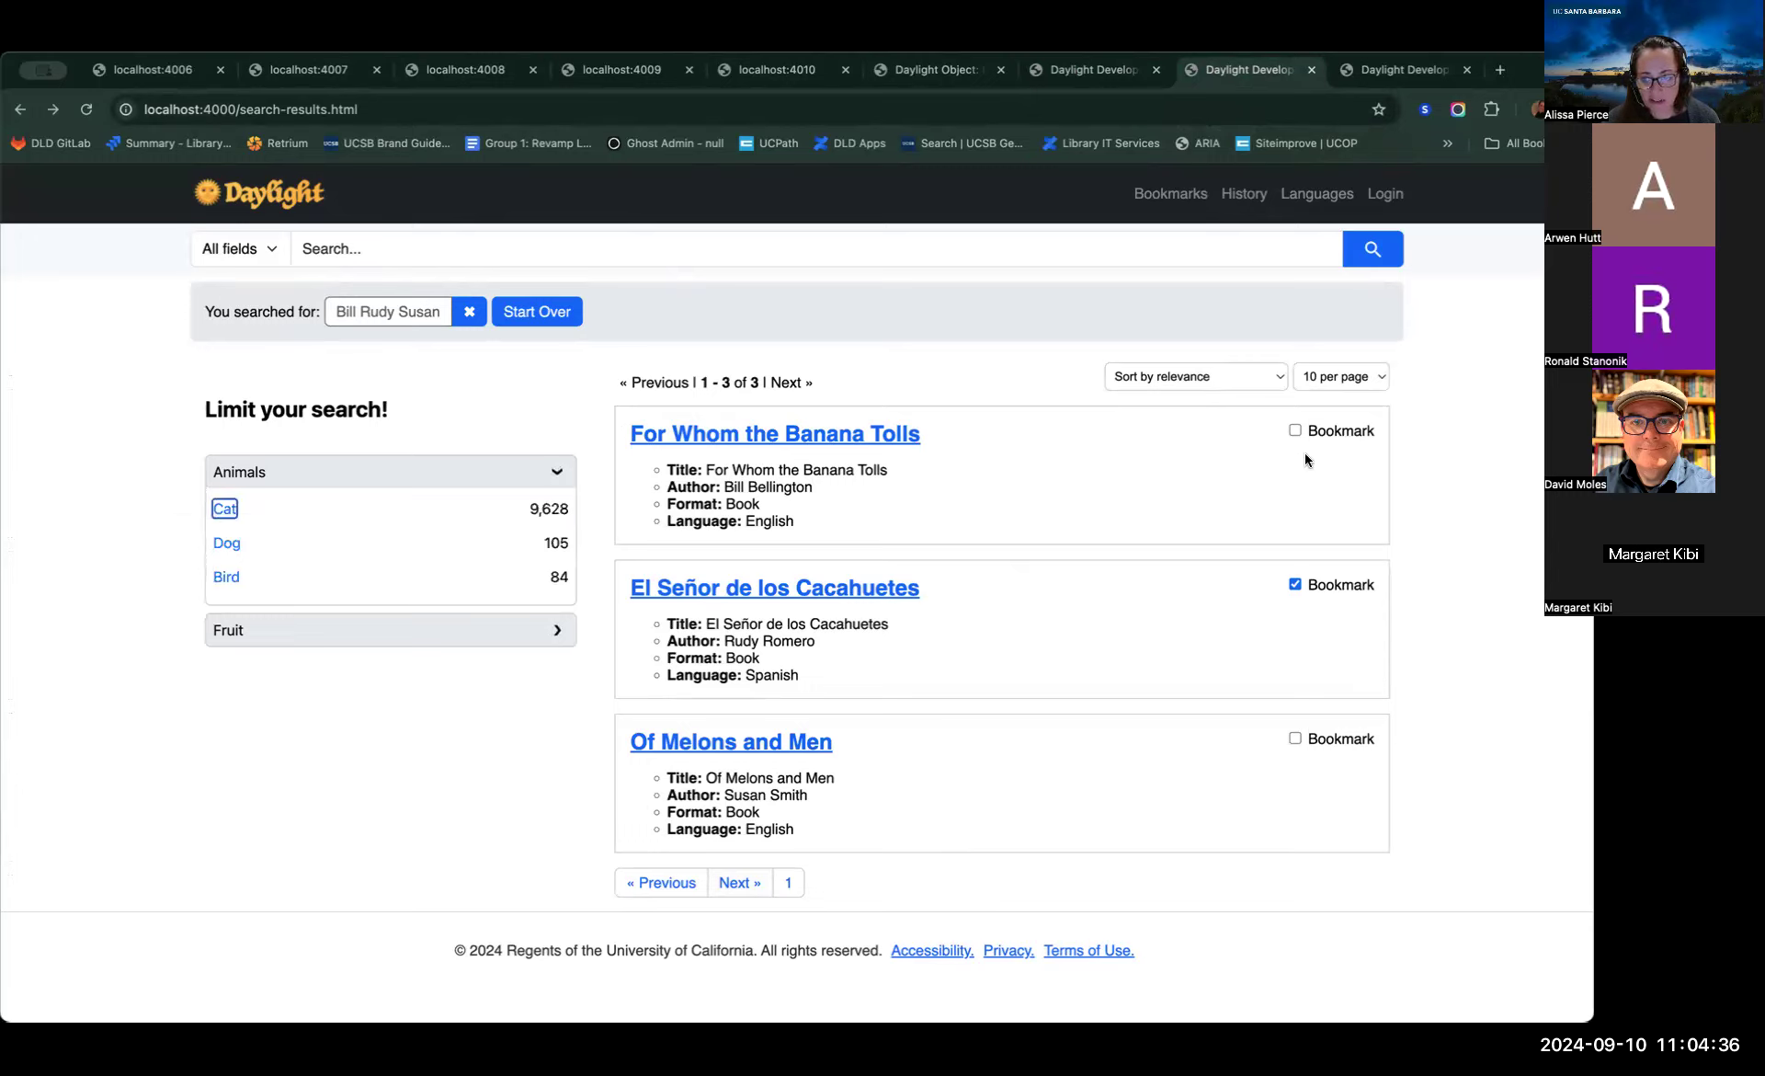
key("Tab")
key("Tab")
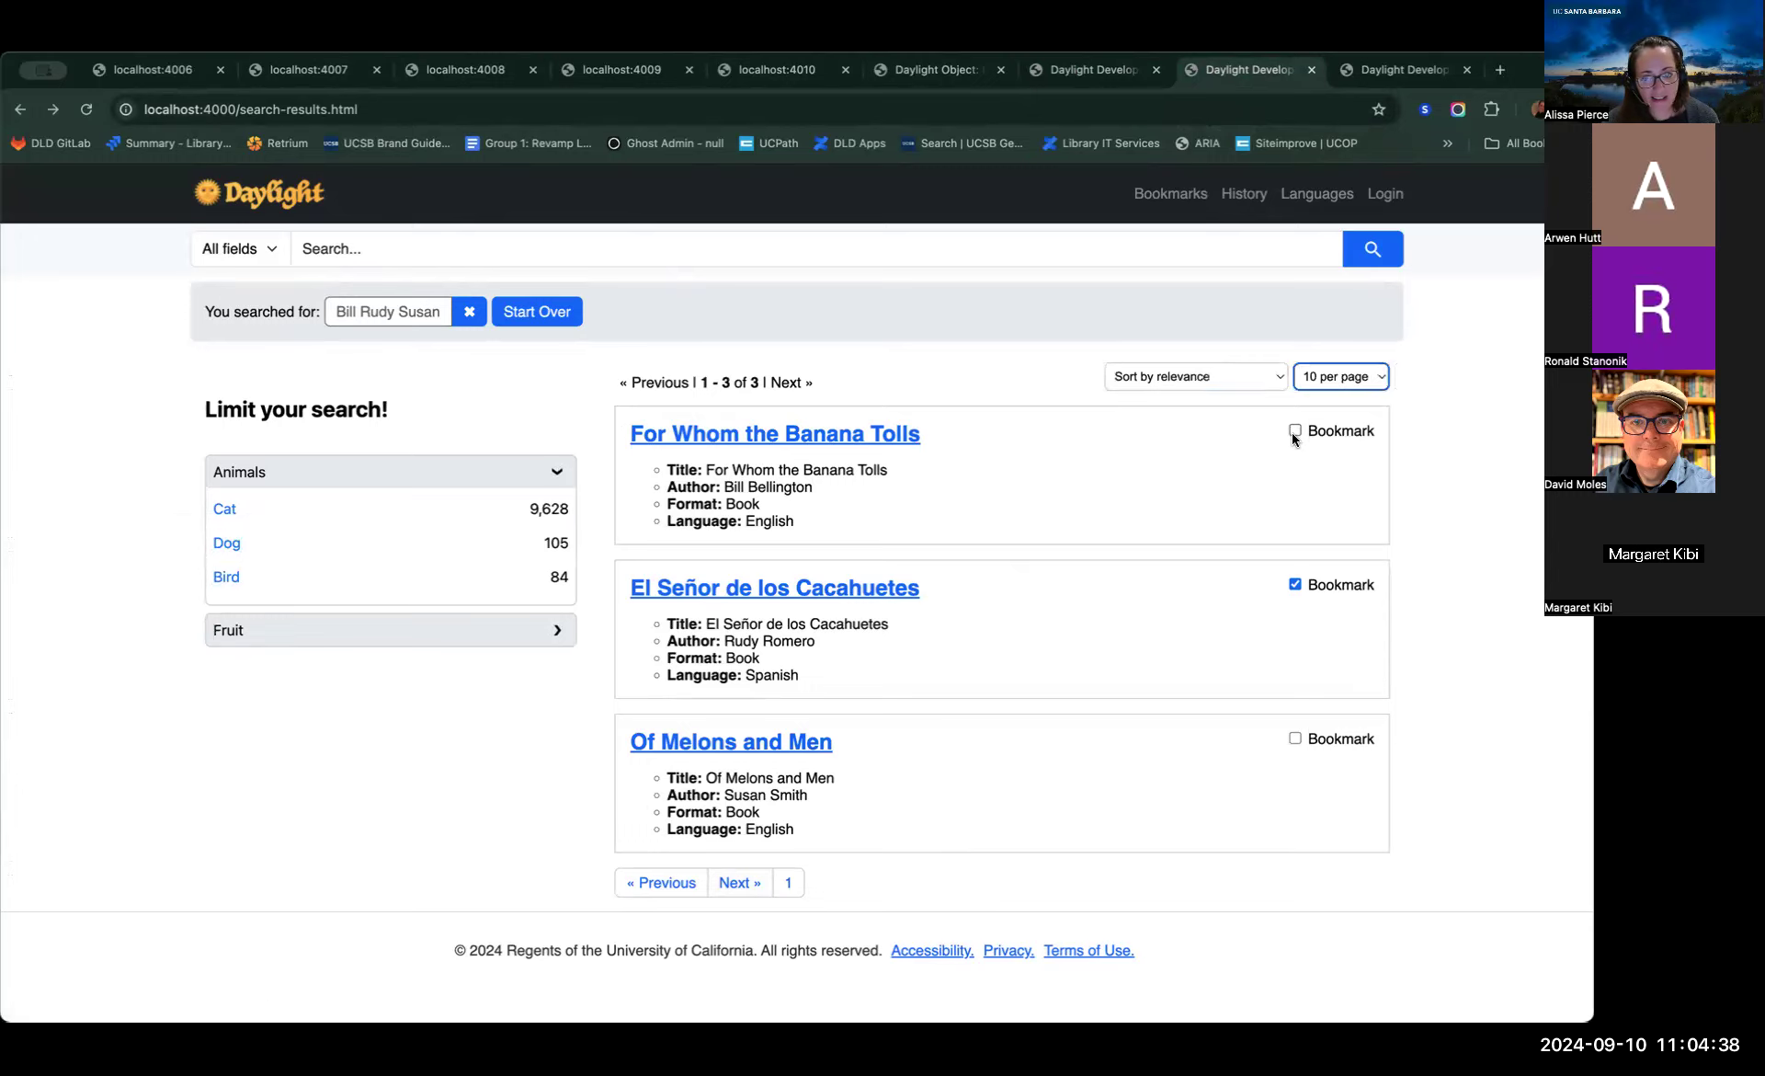
key("Tab")
Open and close the sort choices without changing order, then bookmark Of Melons and Men
left_click(1262, 391)
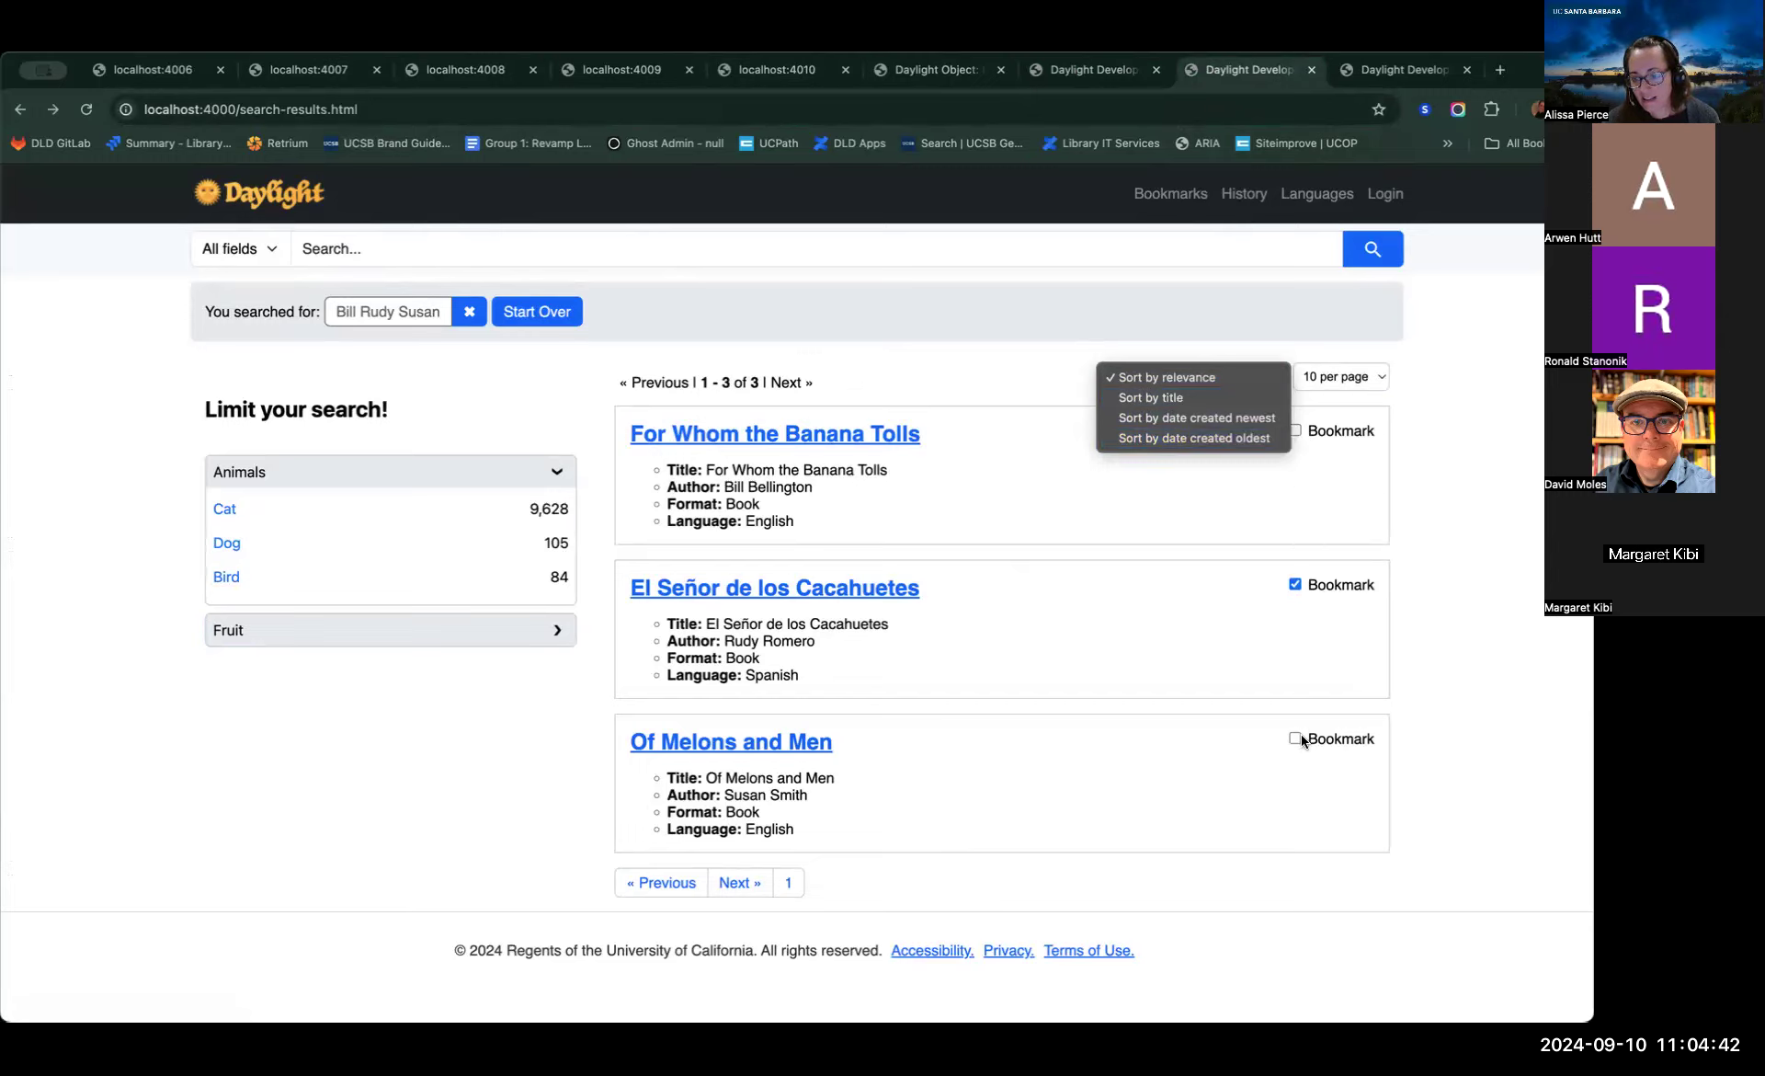
left_click(1295, 738)
left_click(1295, 738)
key("Tab")
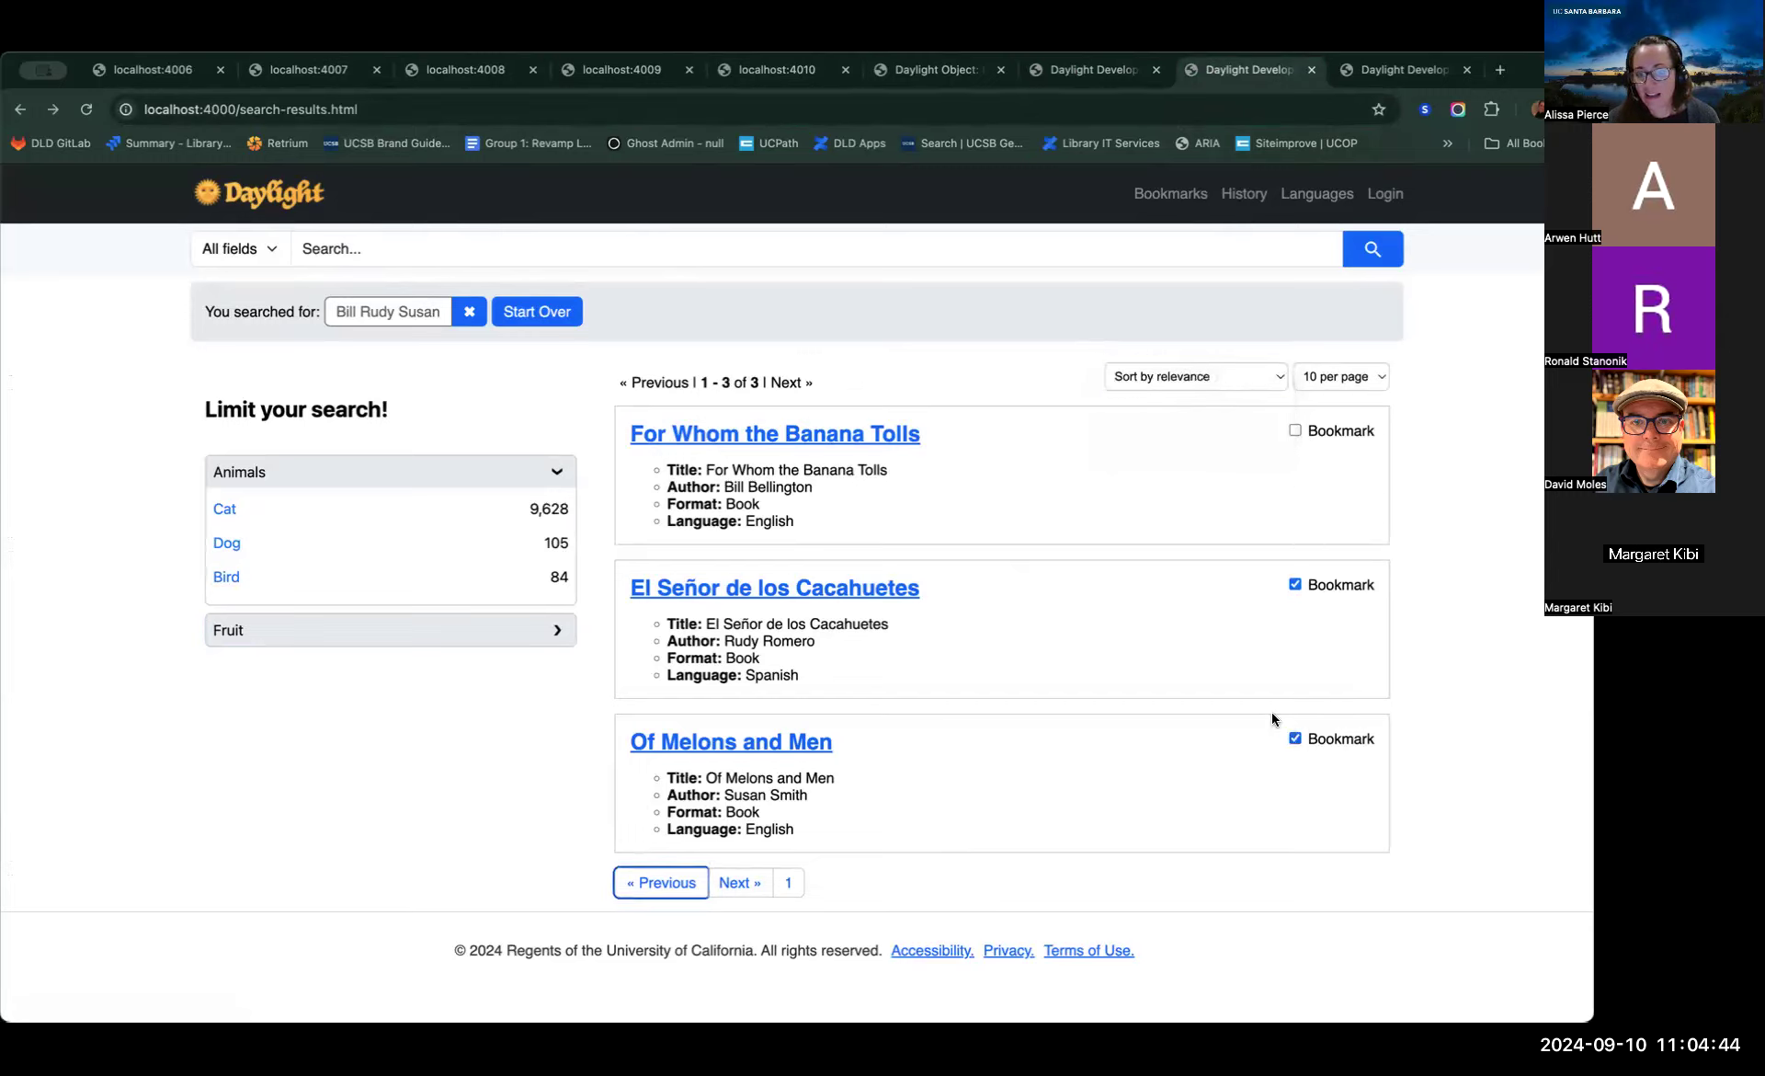
View the Exploring the Stars object record in the last Daylight Develop tab
left_click(1360, 79)
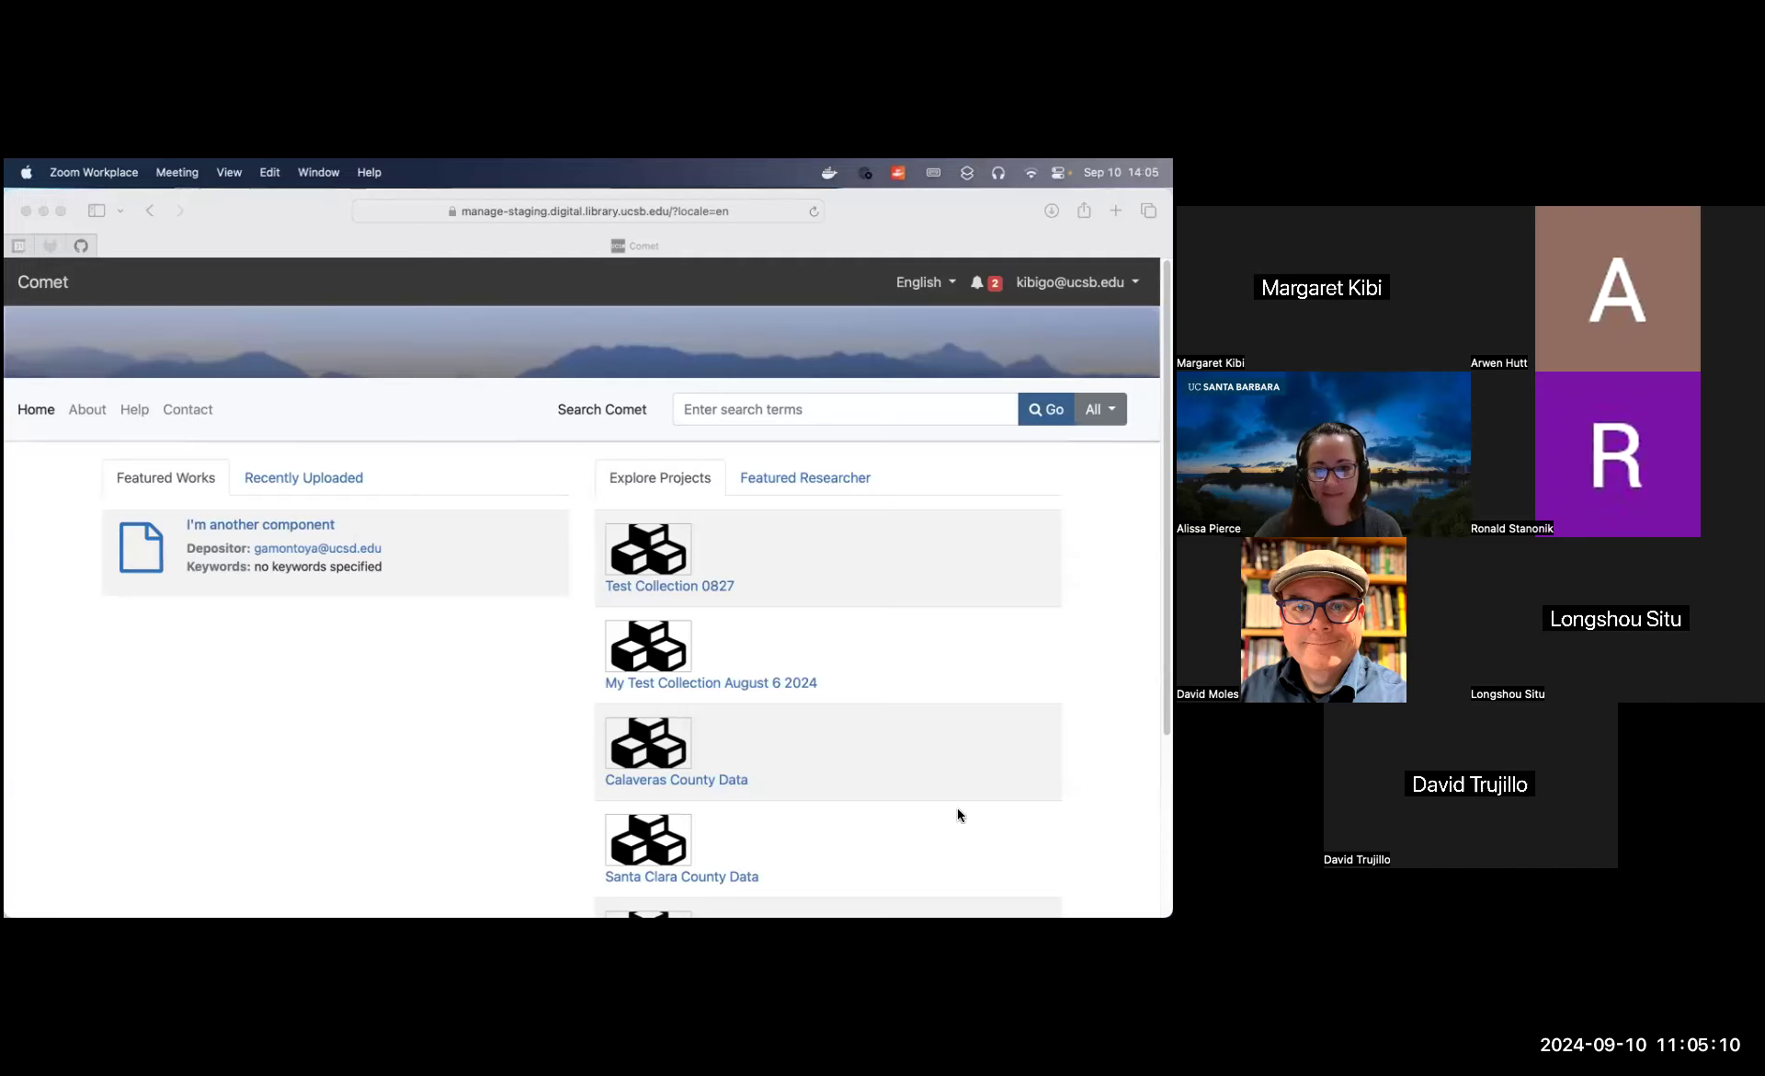
Bring Comet forward and go via the account menu's Dashboard to the Collections list
left_click(498, 313)
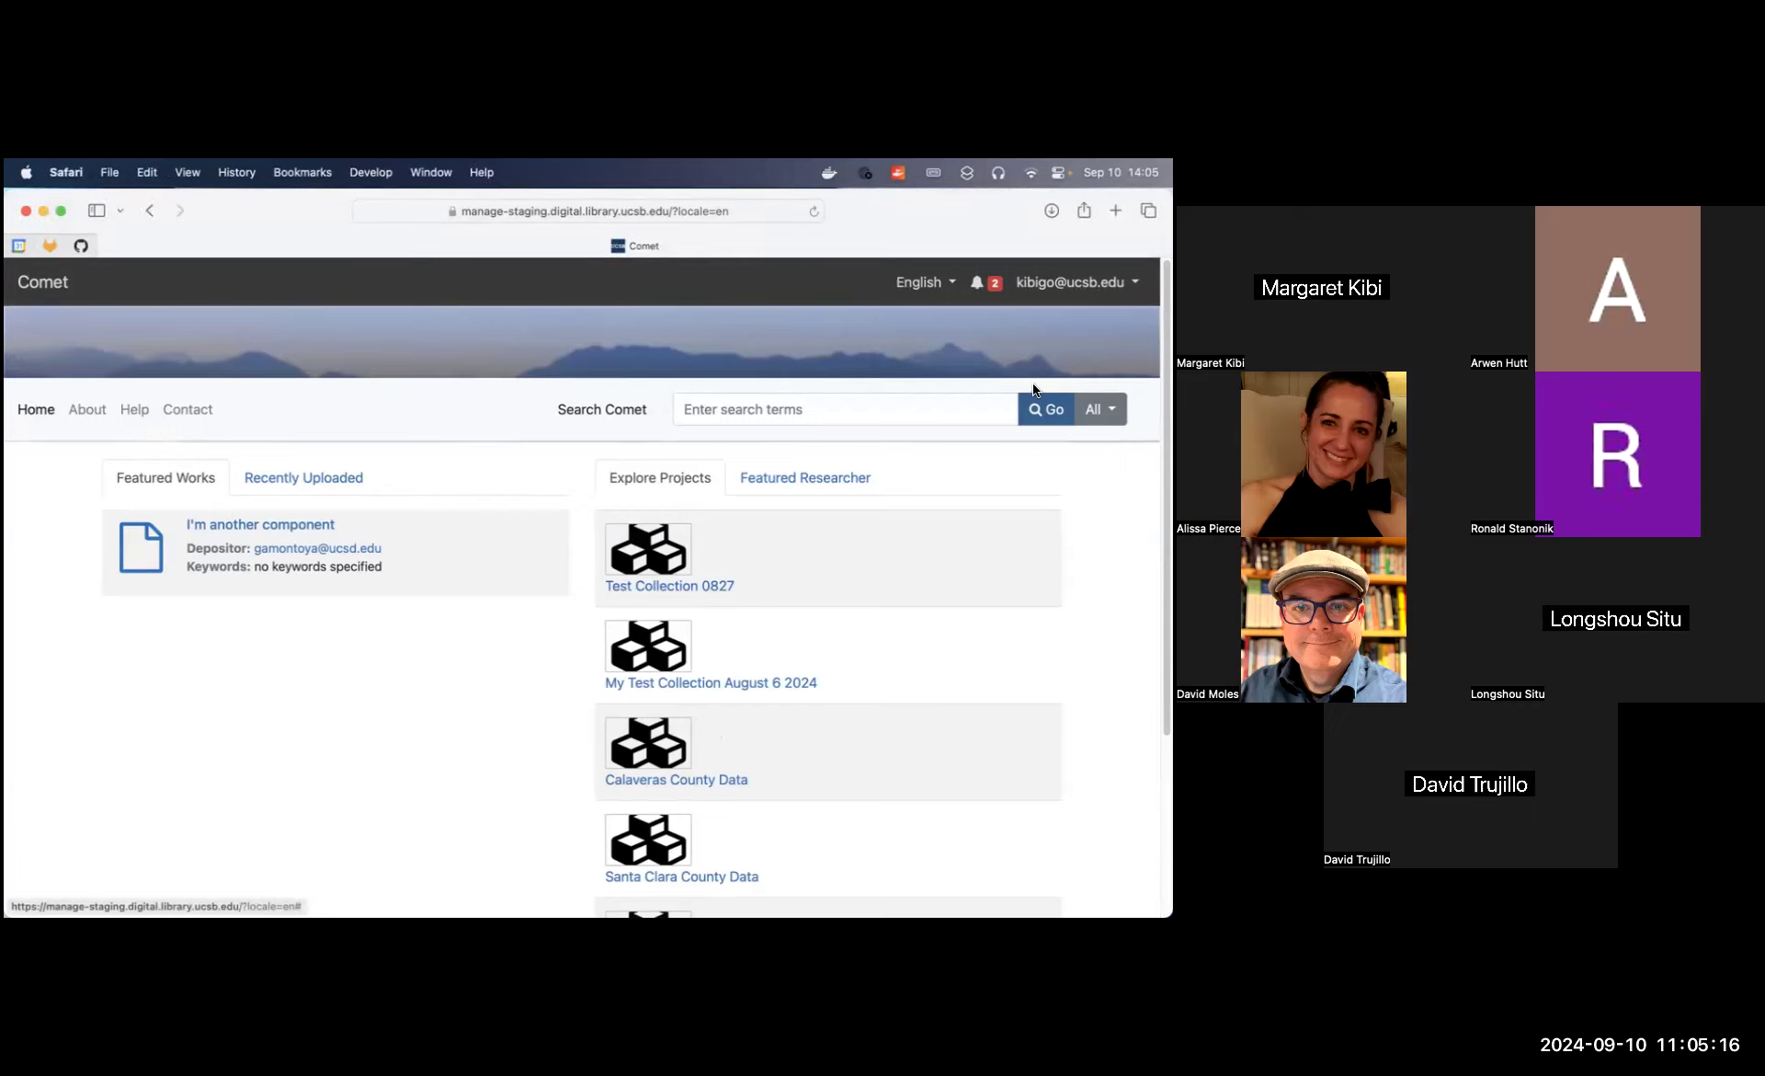
left_click(1041, 285)
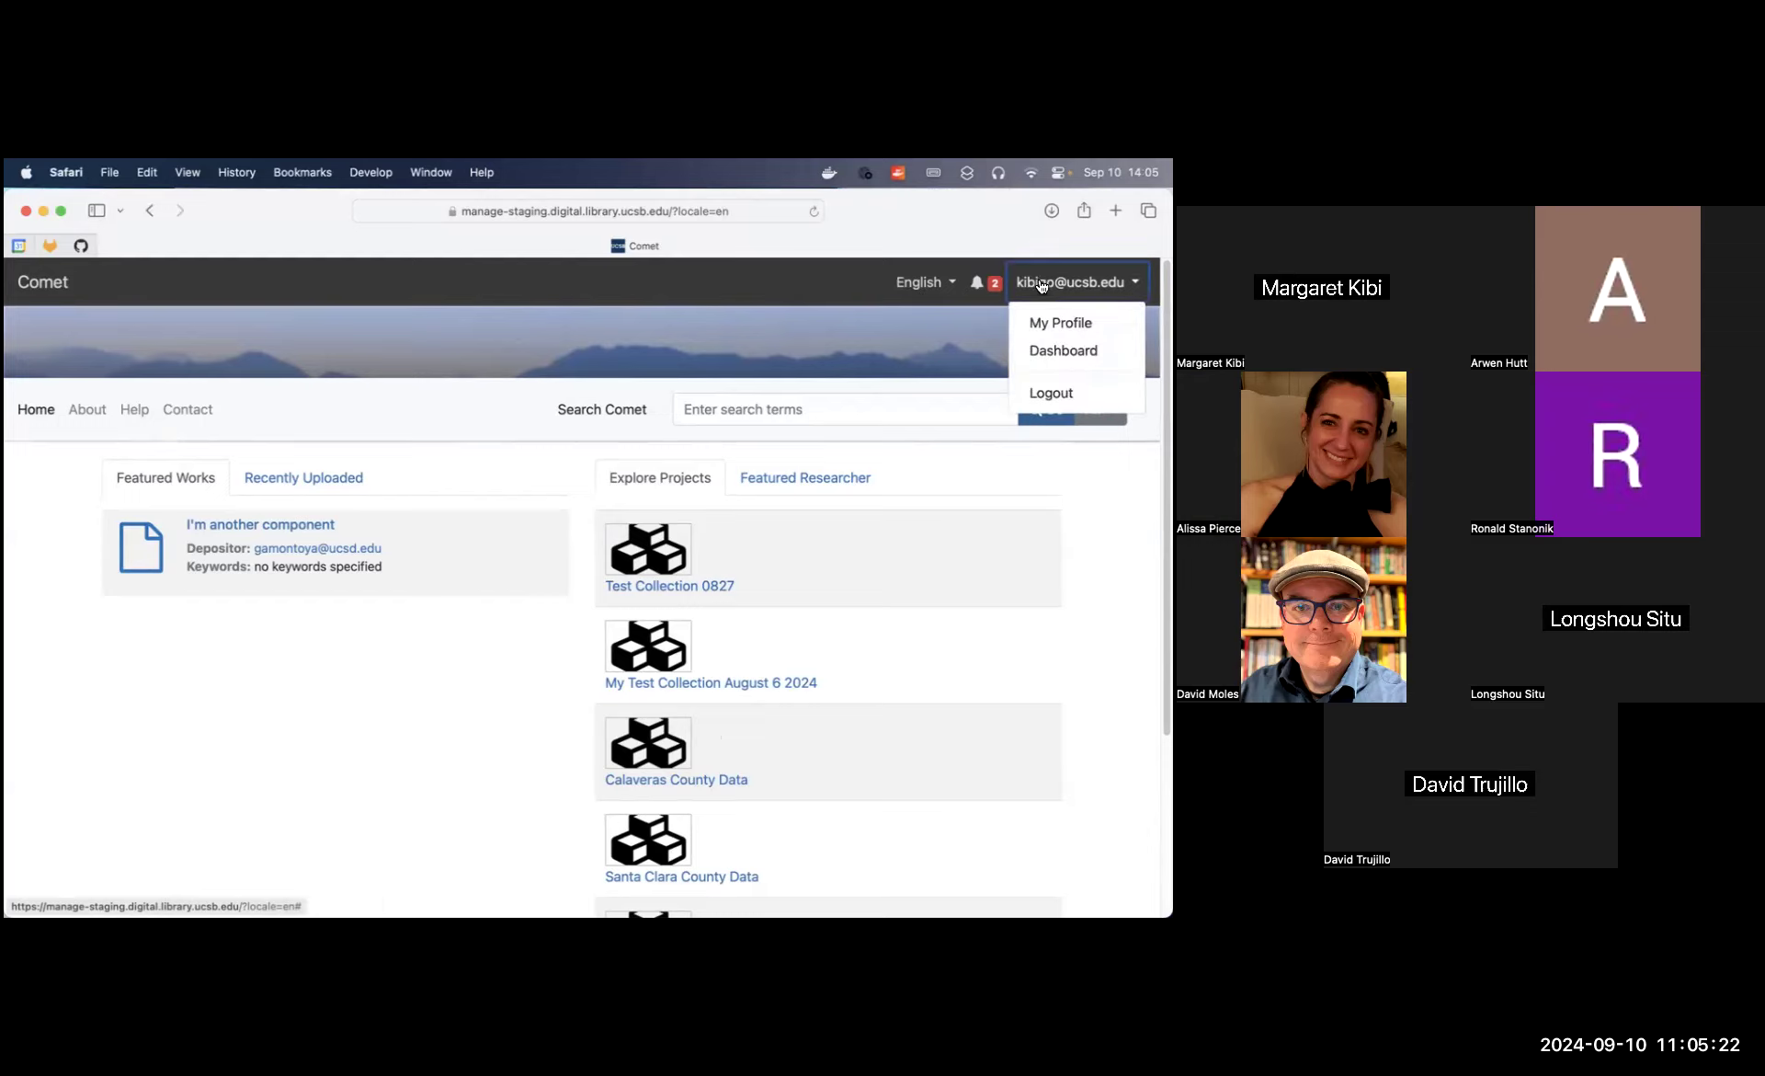
left_click(1051, 352)
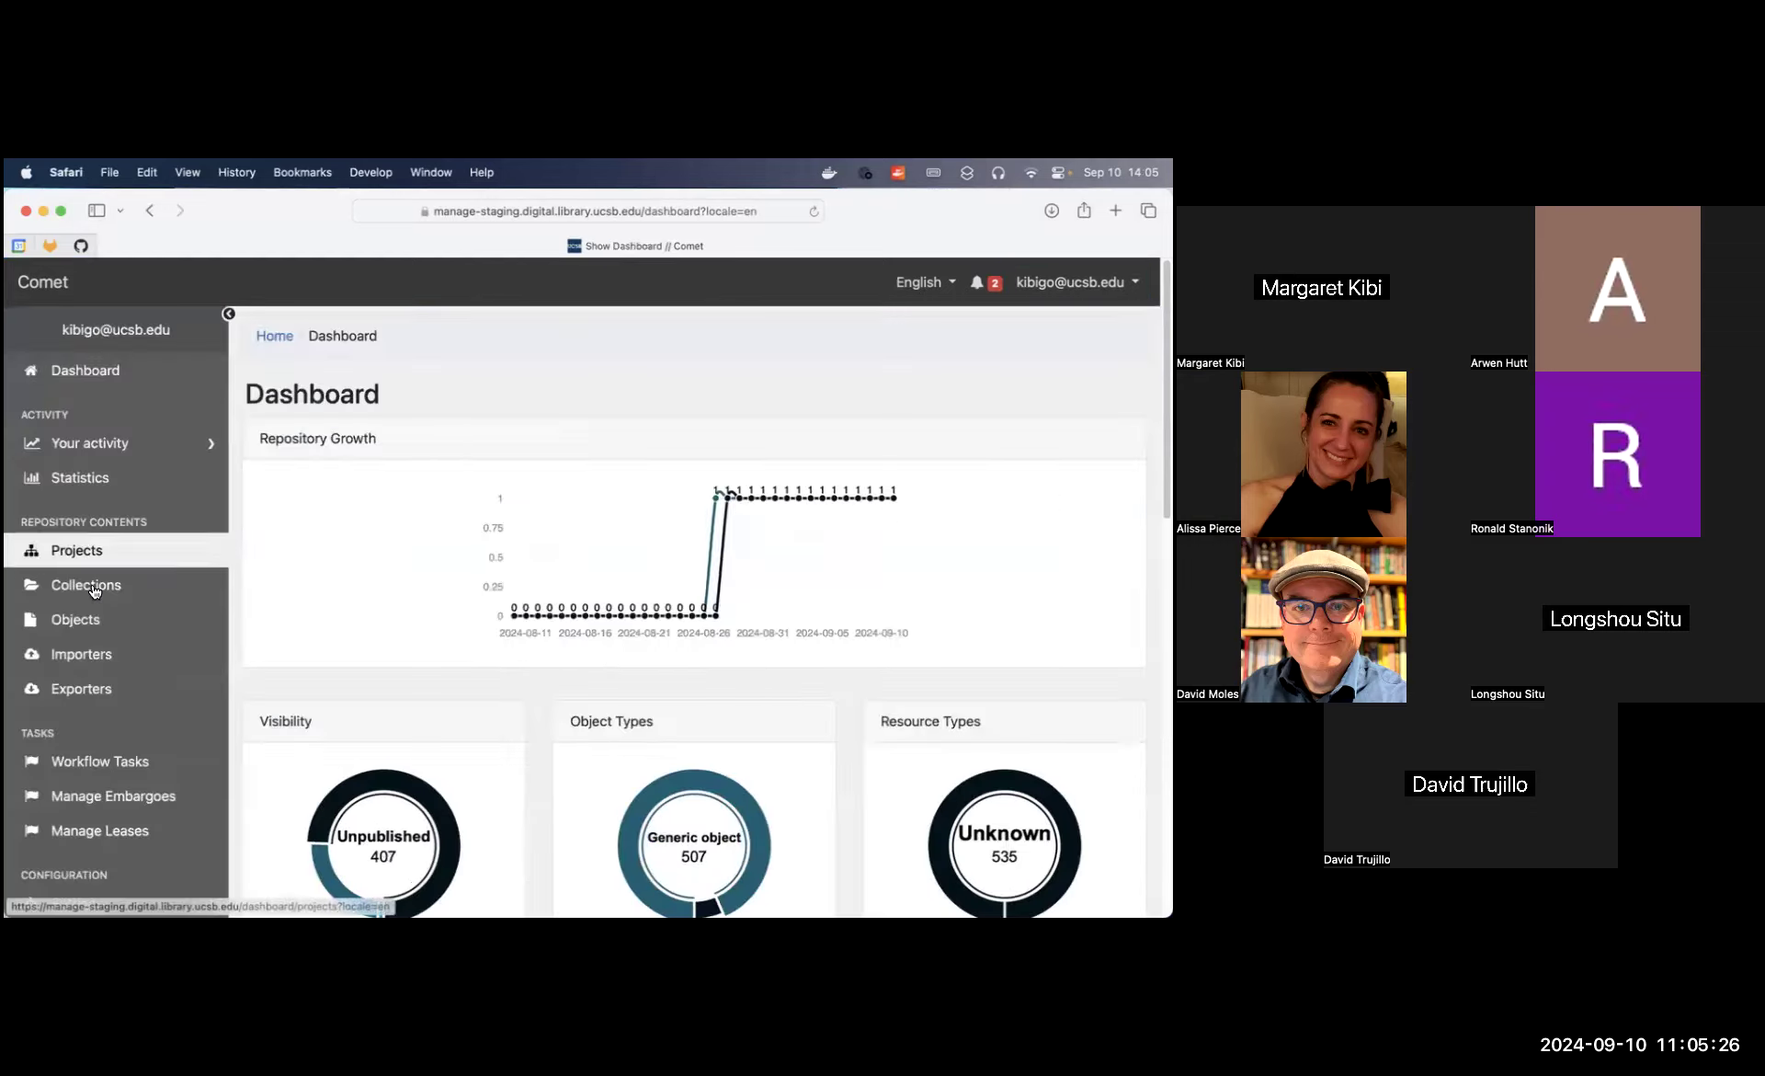
left_click(131, 589)
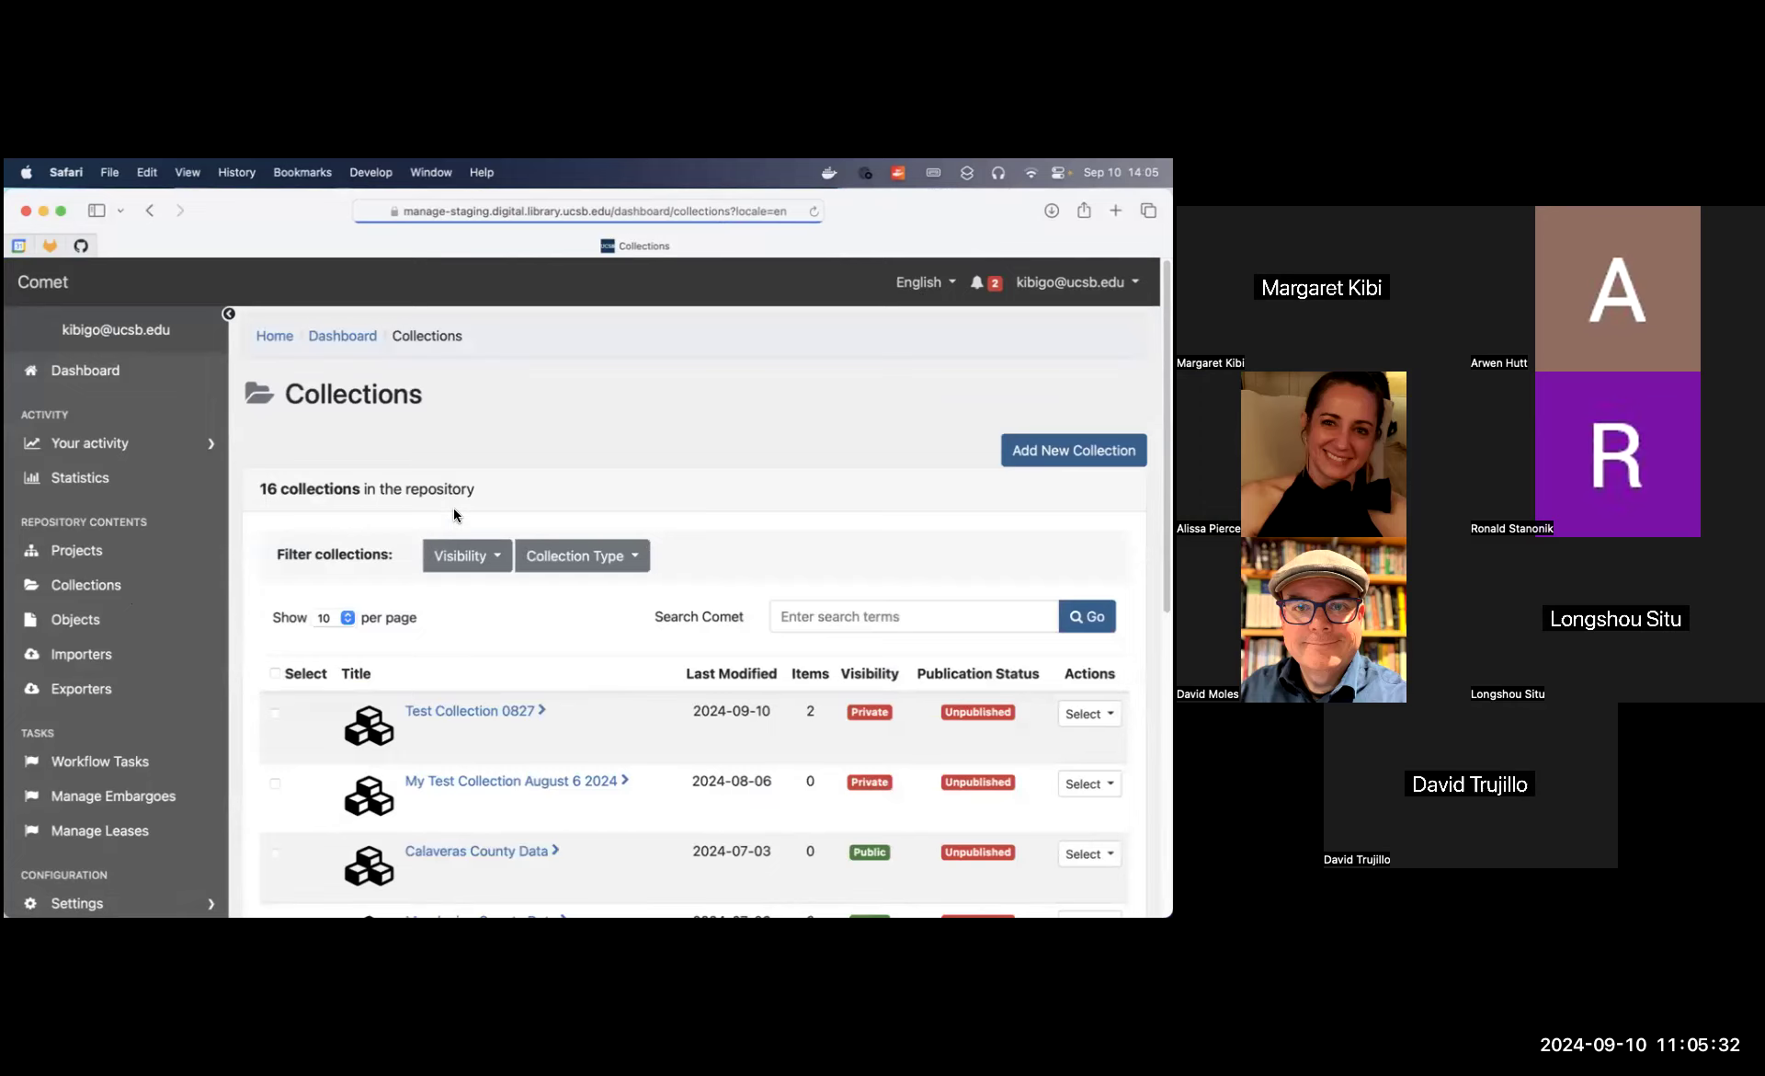
scroll(454, 507, "down", 5)
scroll(454, 508, "up", 4)
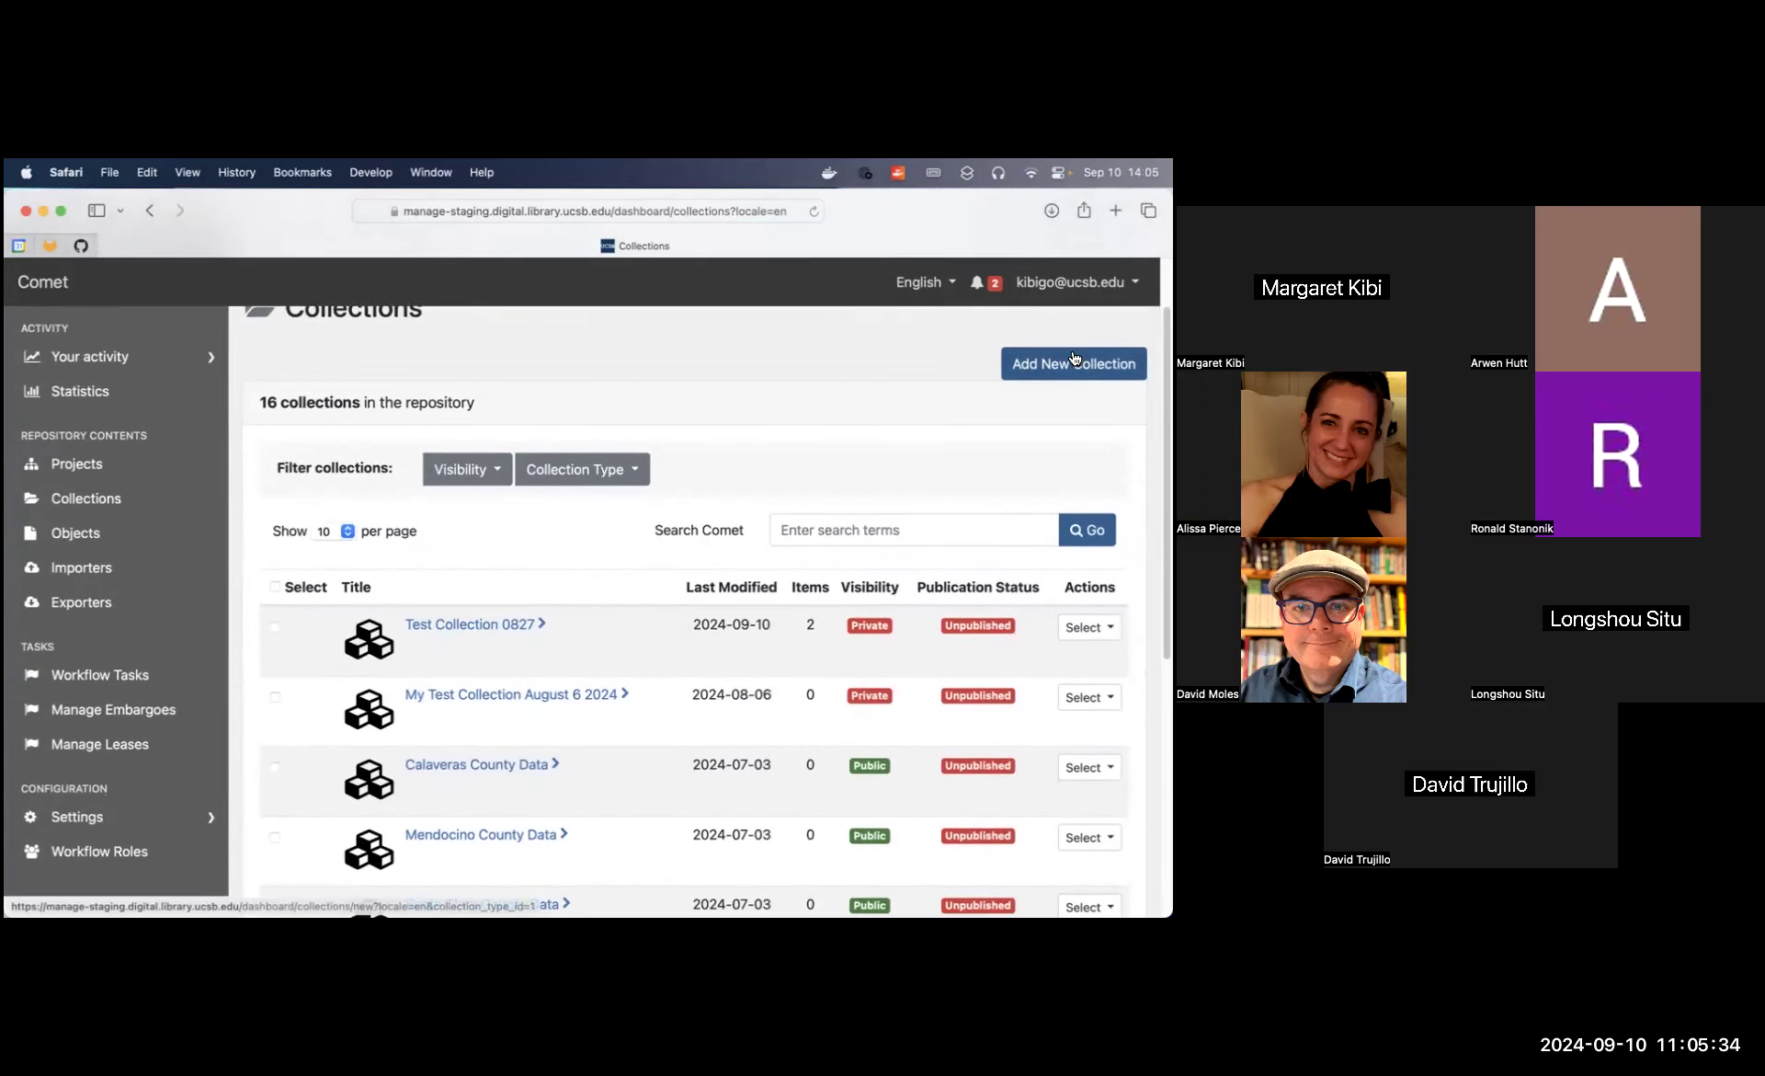
Start a new collection titled 'My Collection 0910'
left_click(1074, 360)
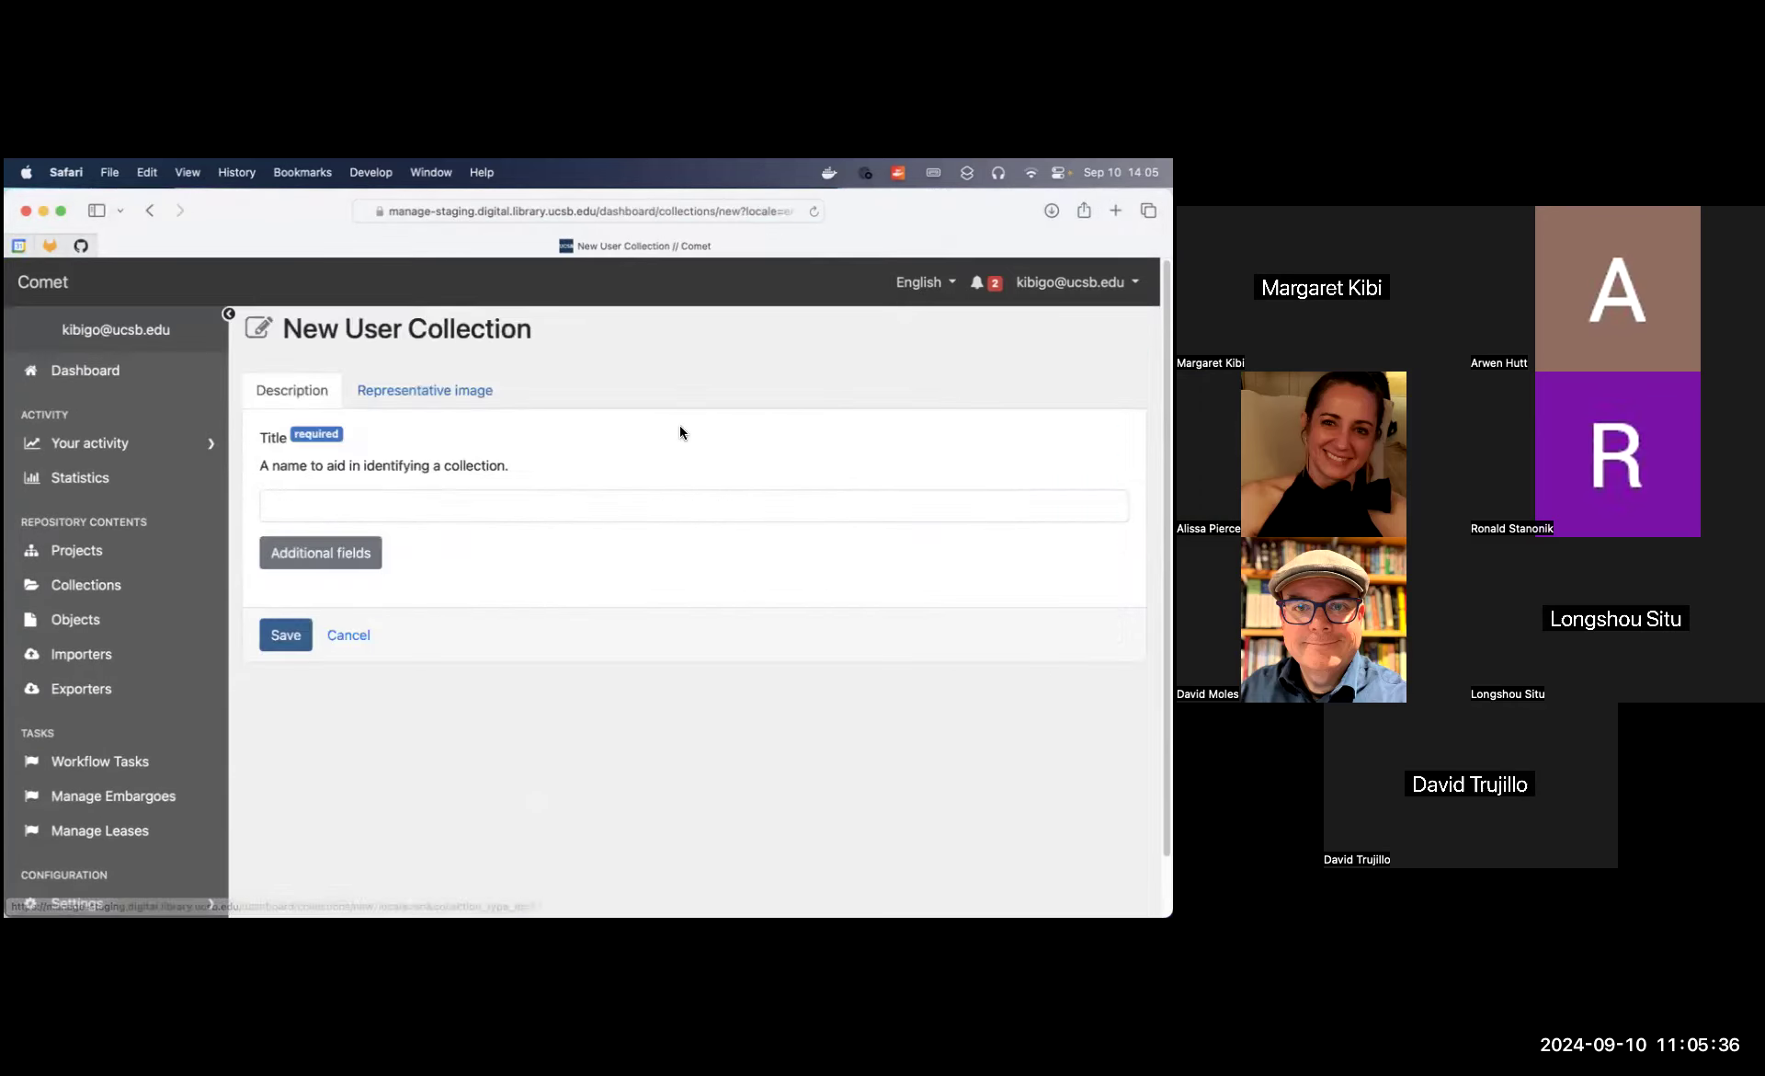
left_click(352, 514)
type("M")
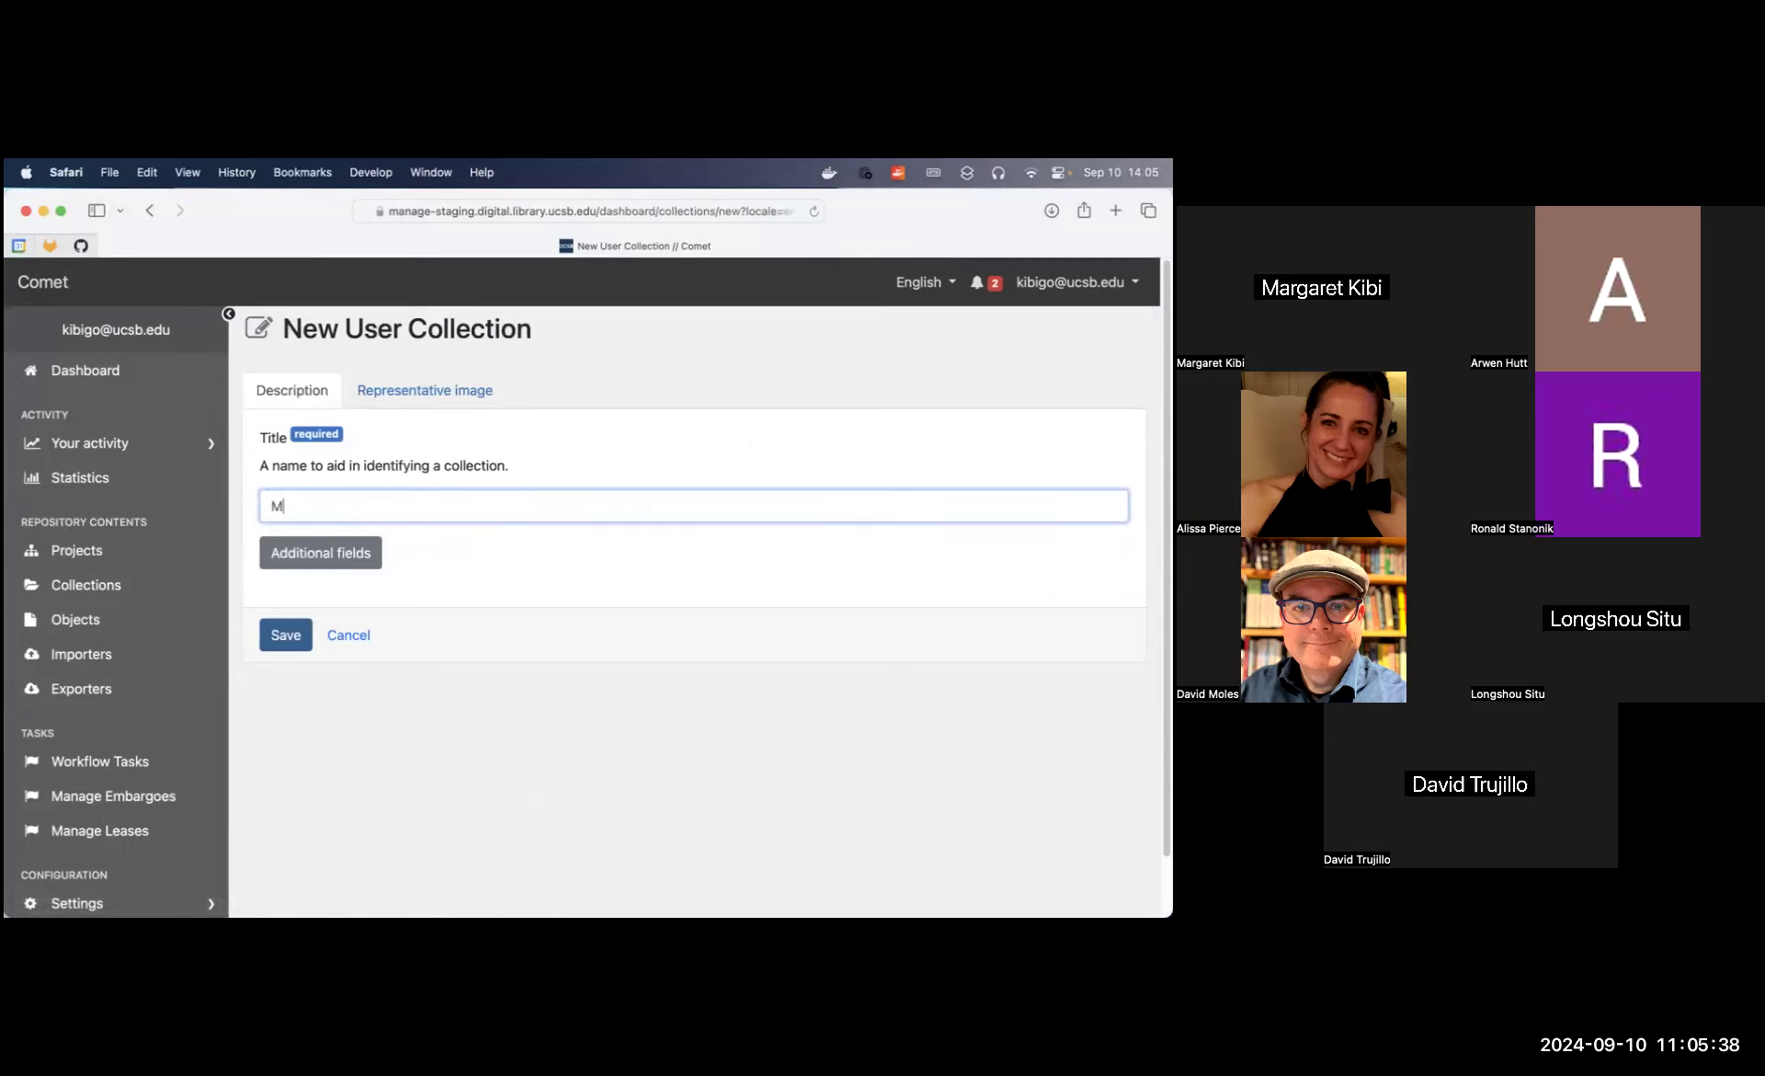
type("y Collection 0910")
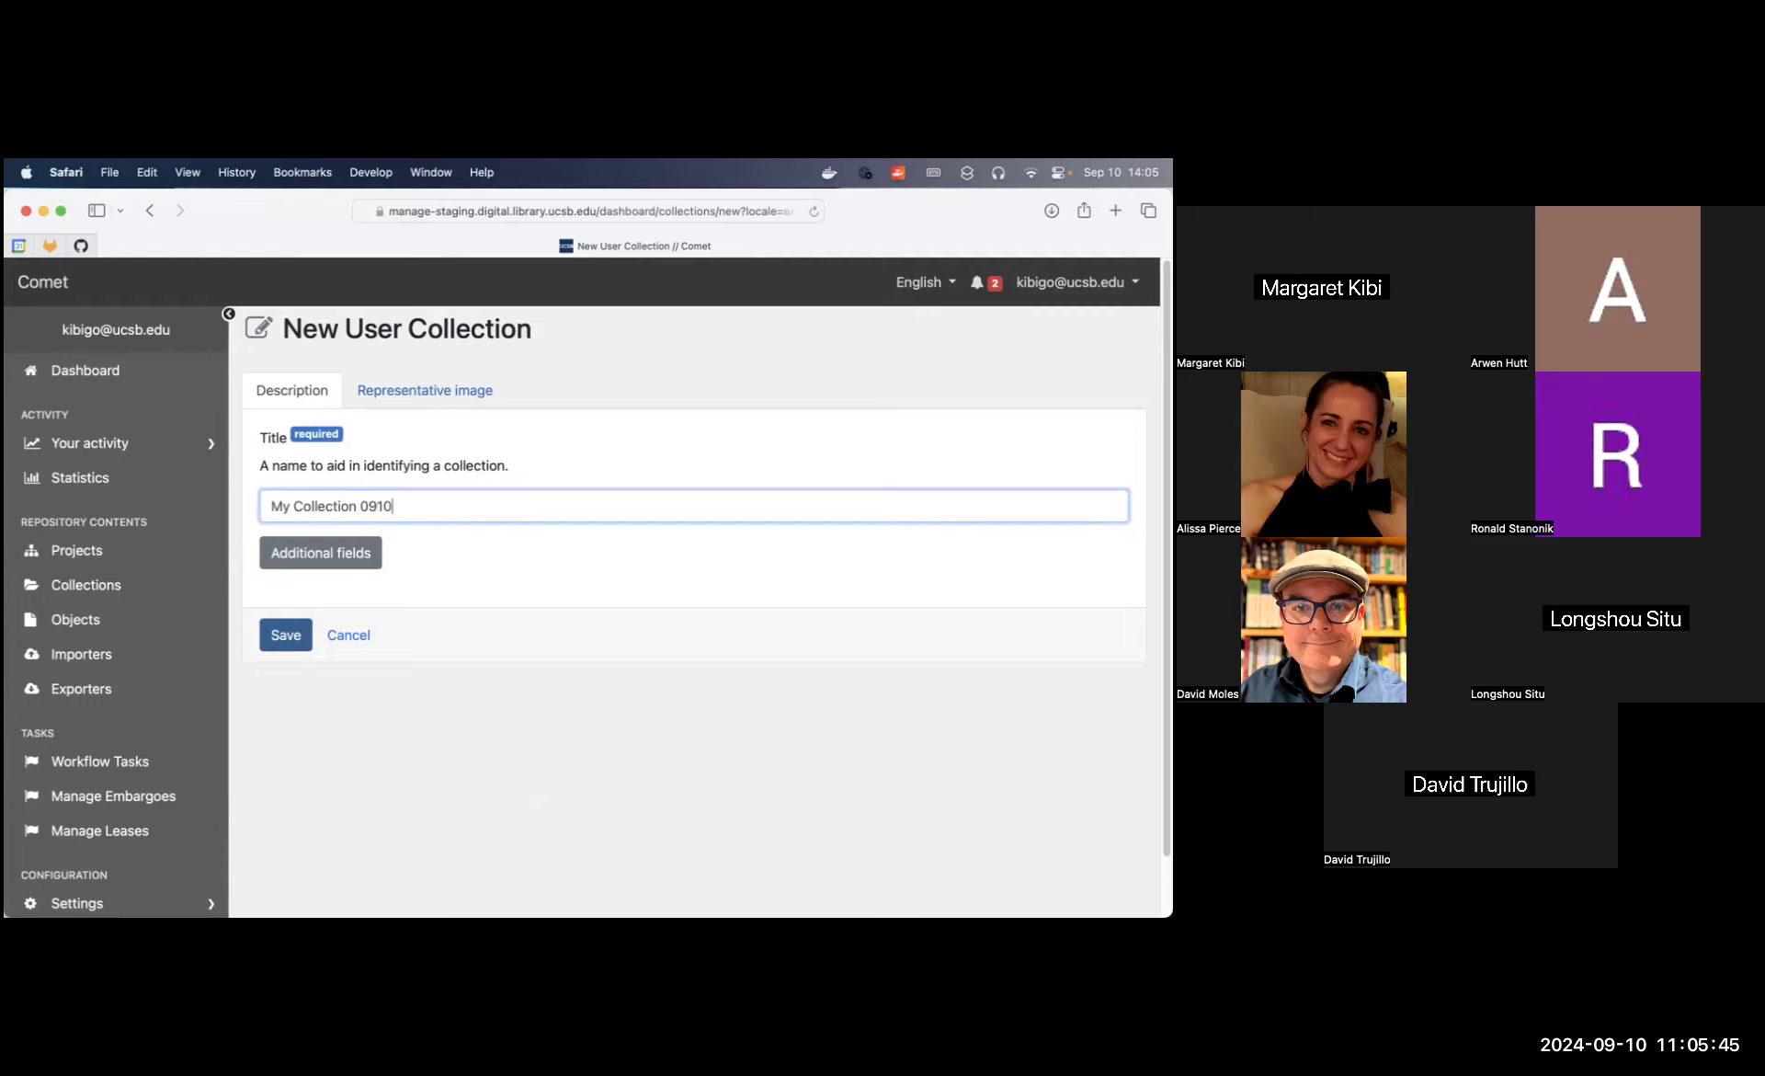
Show the additional fields and enter 'Me' as the Creator
left_click(357, 552)
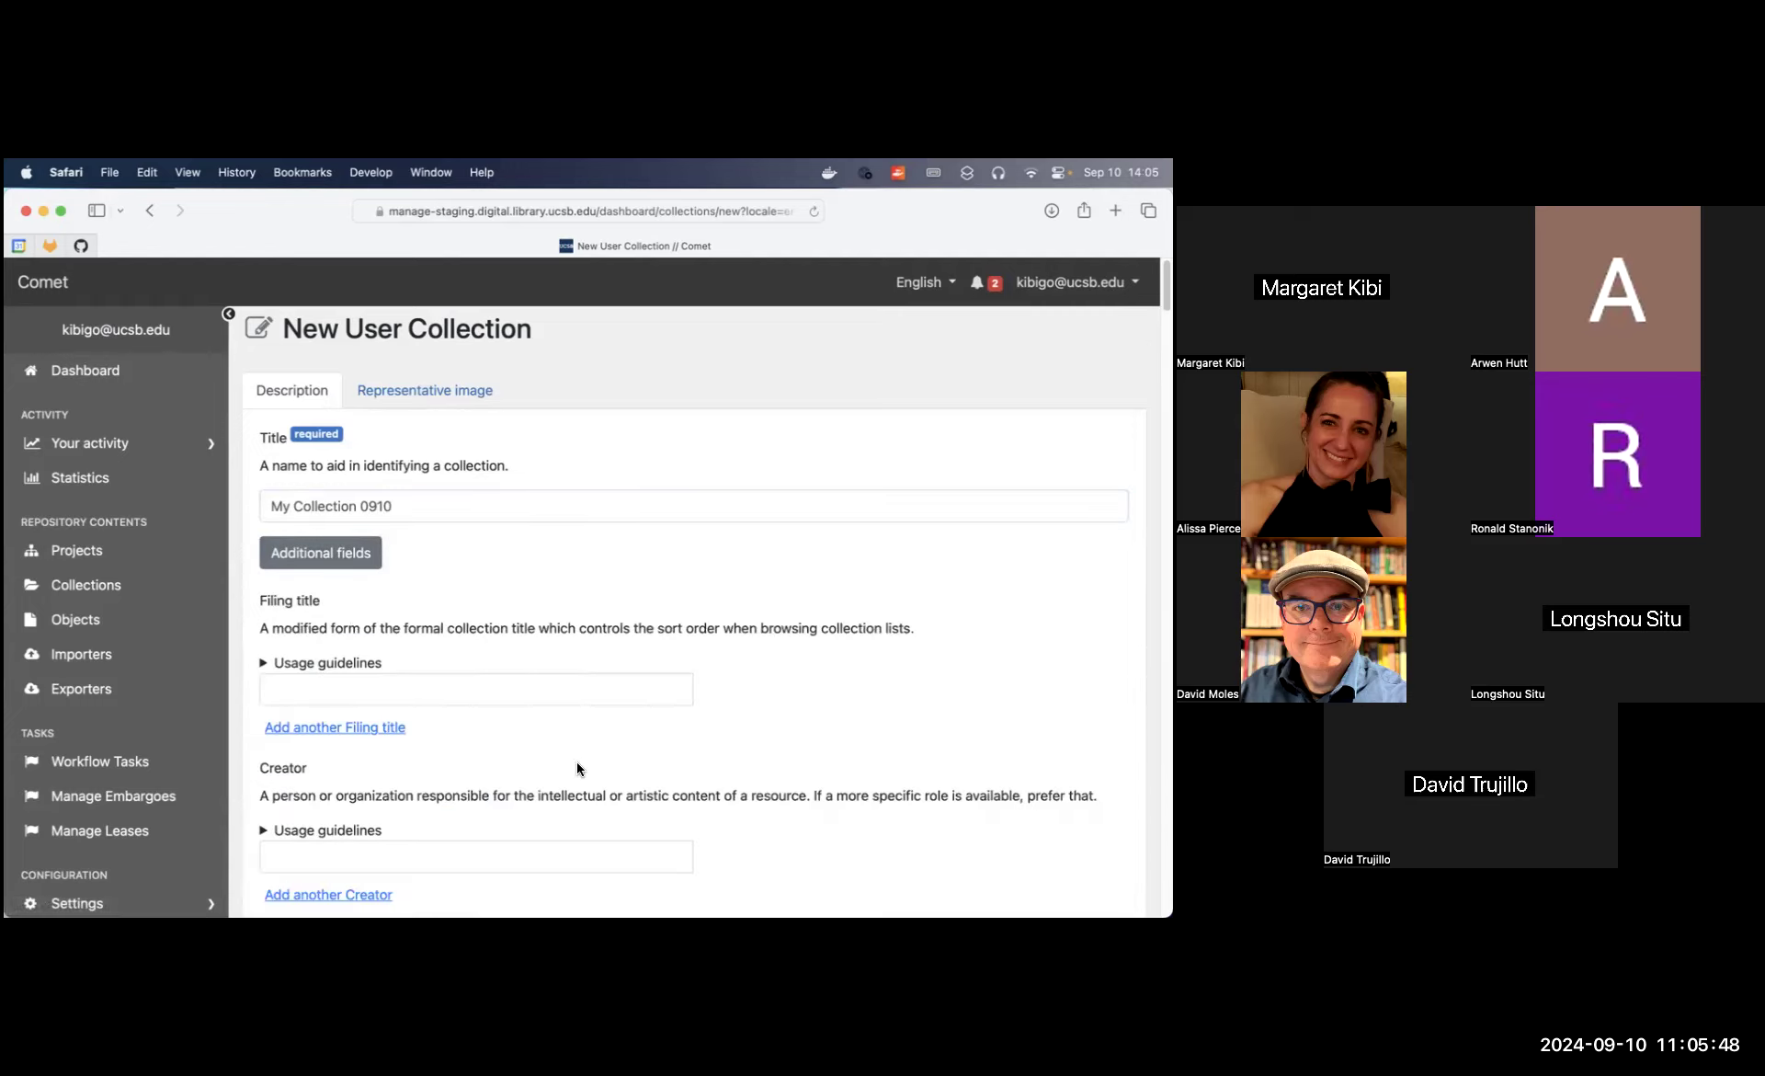
scroll(575, 769, "down", 3)
left_click(585, 685)
type("Me")
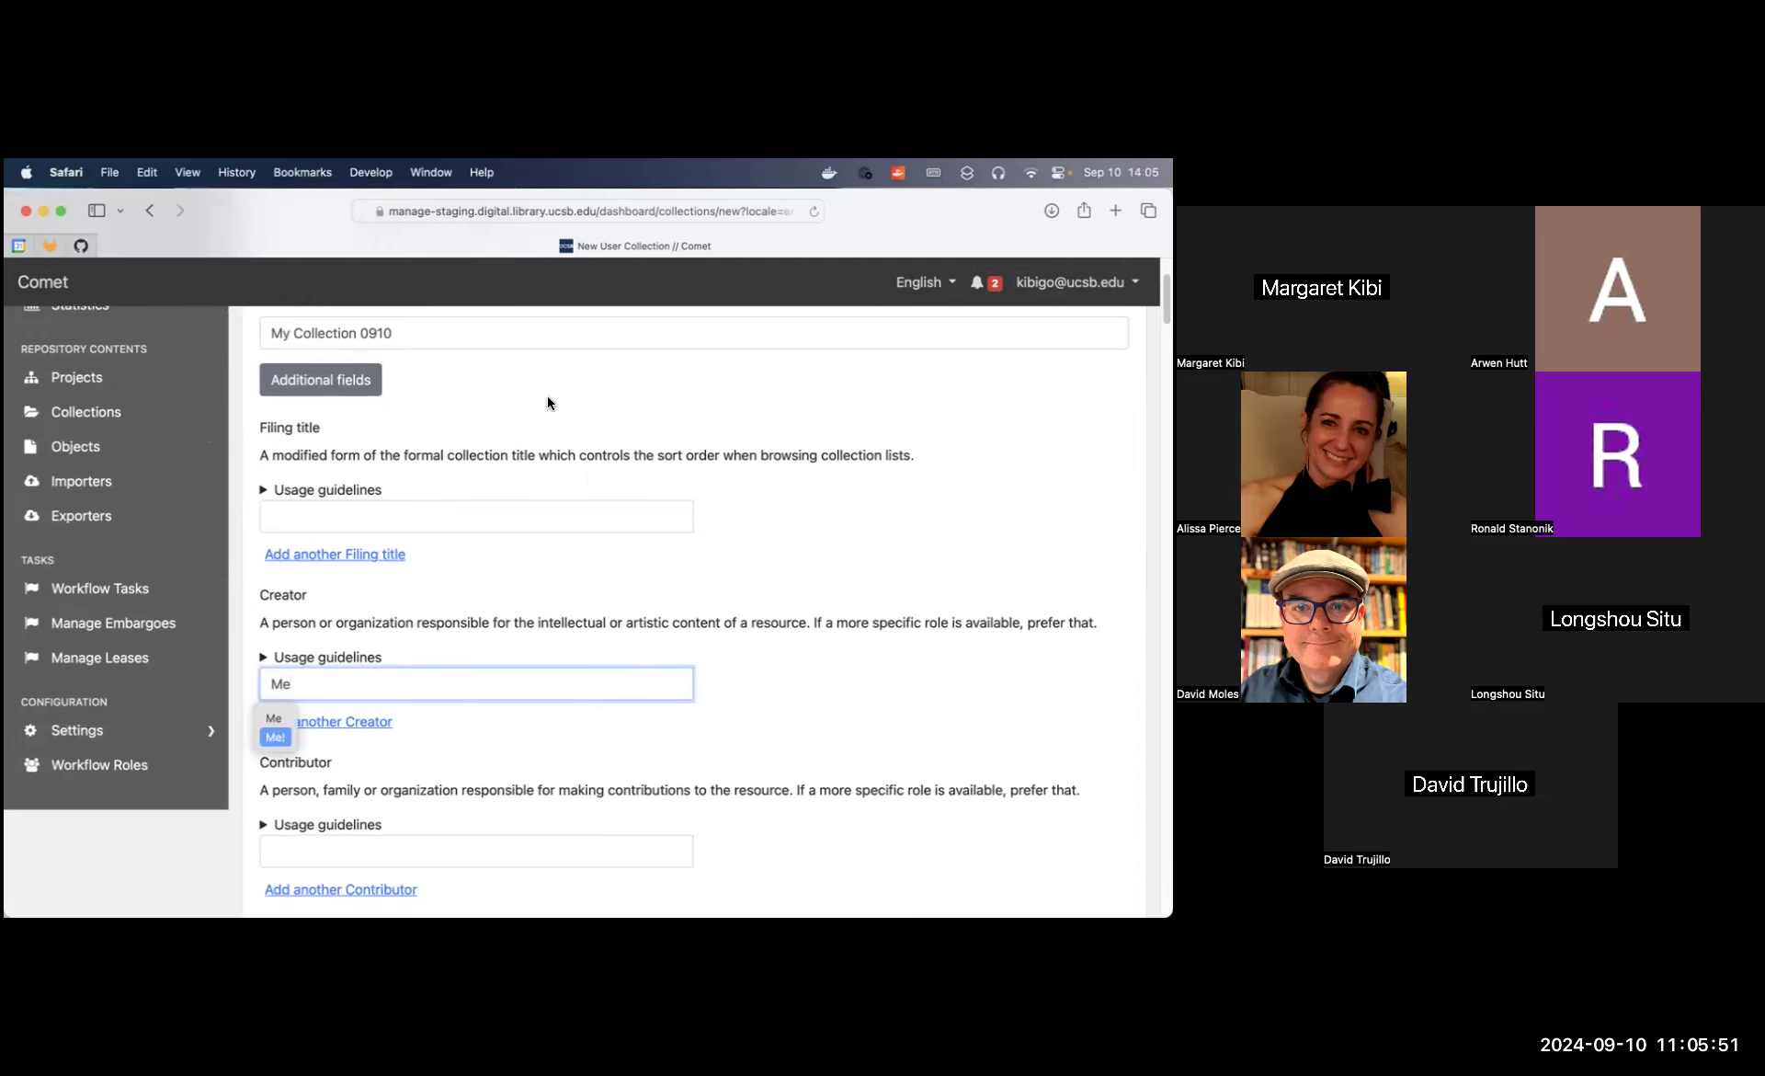
Review the title, then save the new collection
scroll(594, 478, "up", 2)
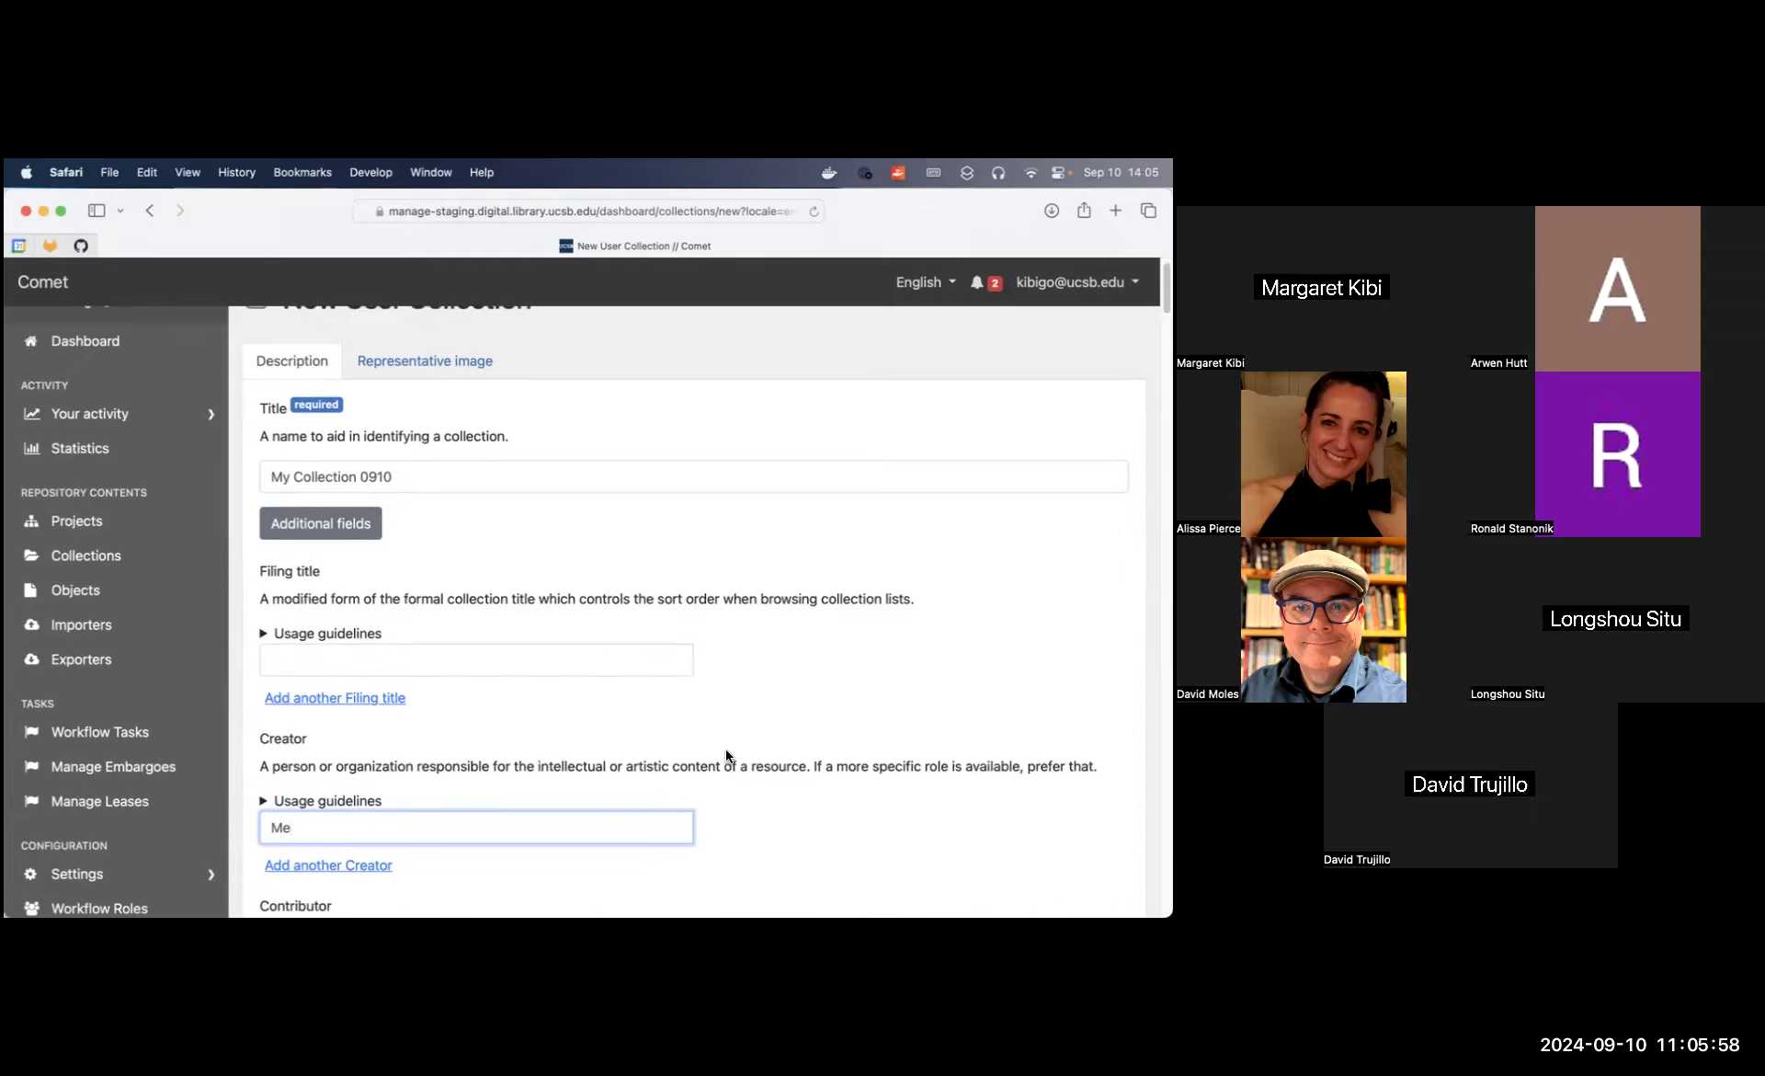
scroll(725, 756, "down", 5)
scroll(726, 756, "up", 3)
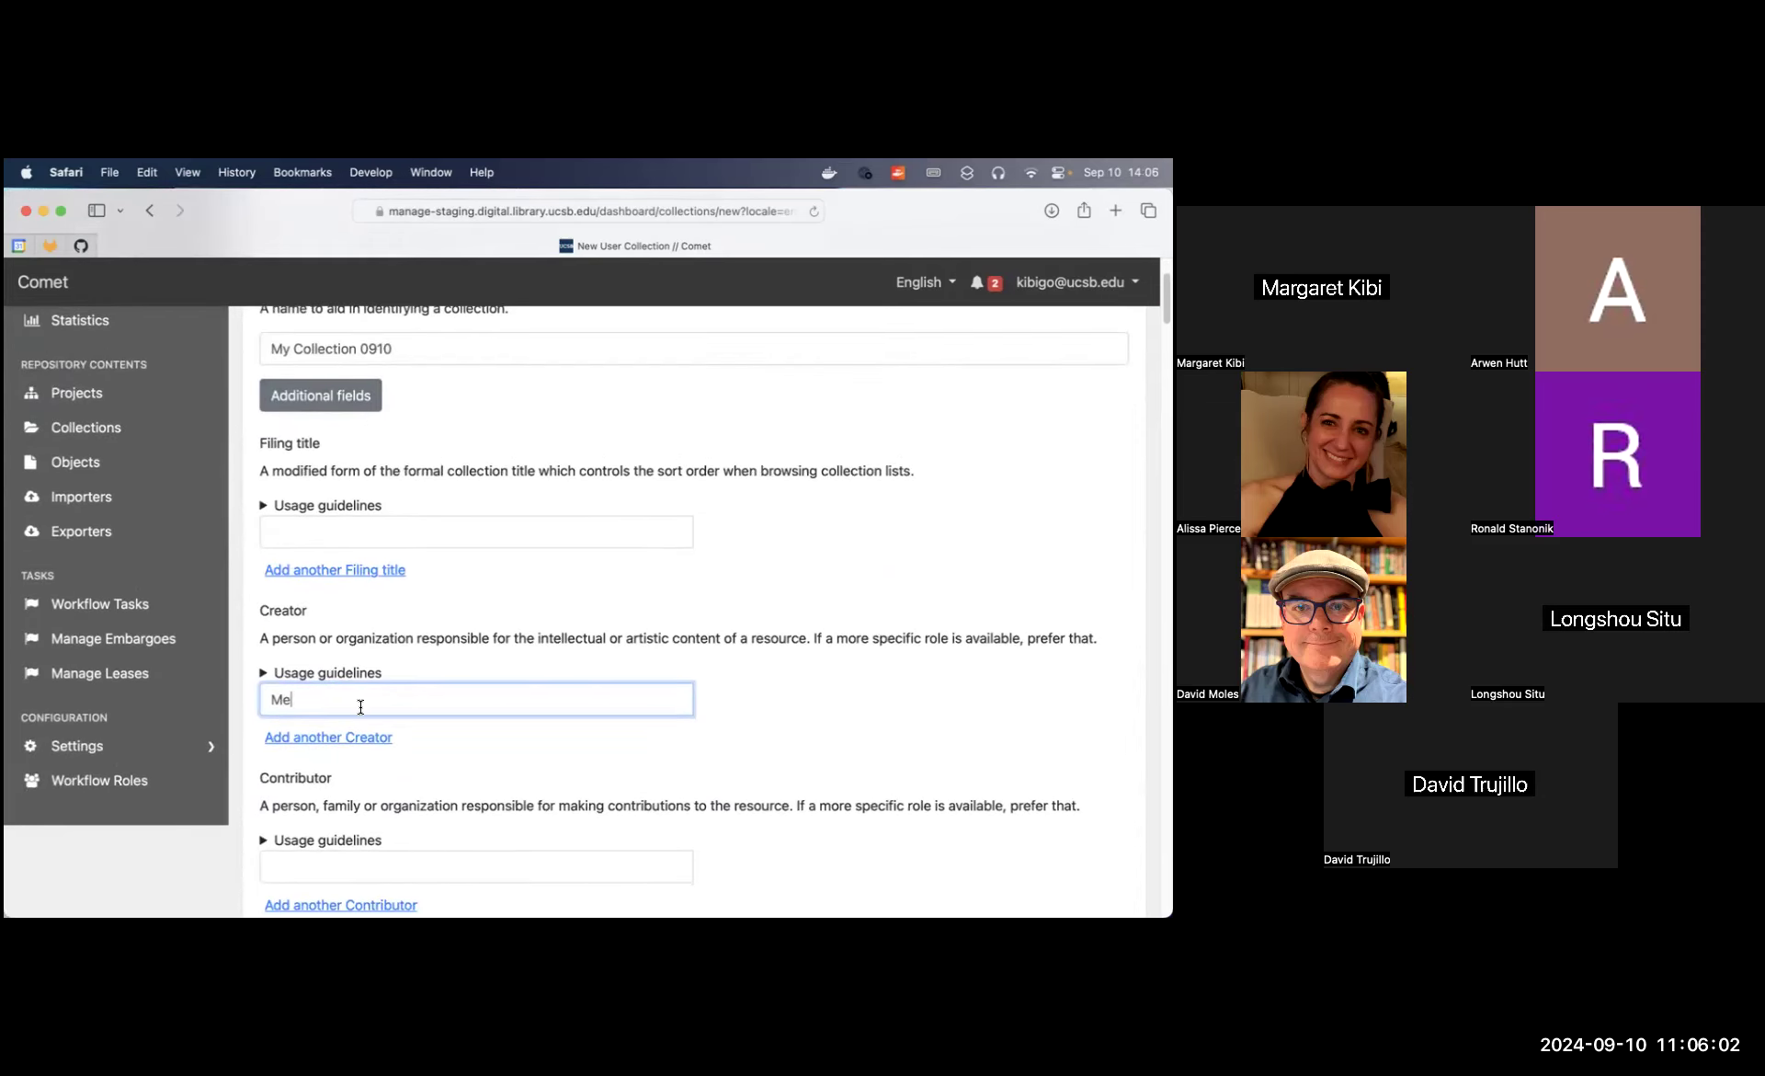
scroll(786, 657, "up", 2)
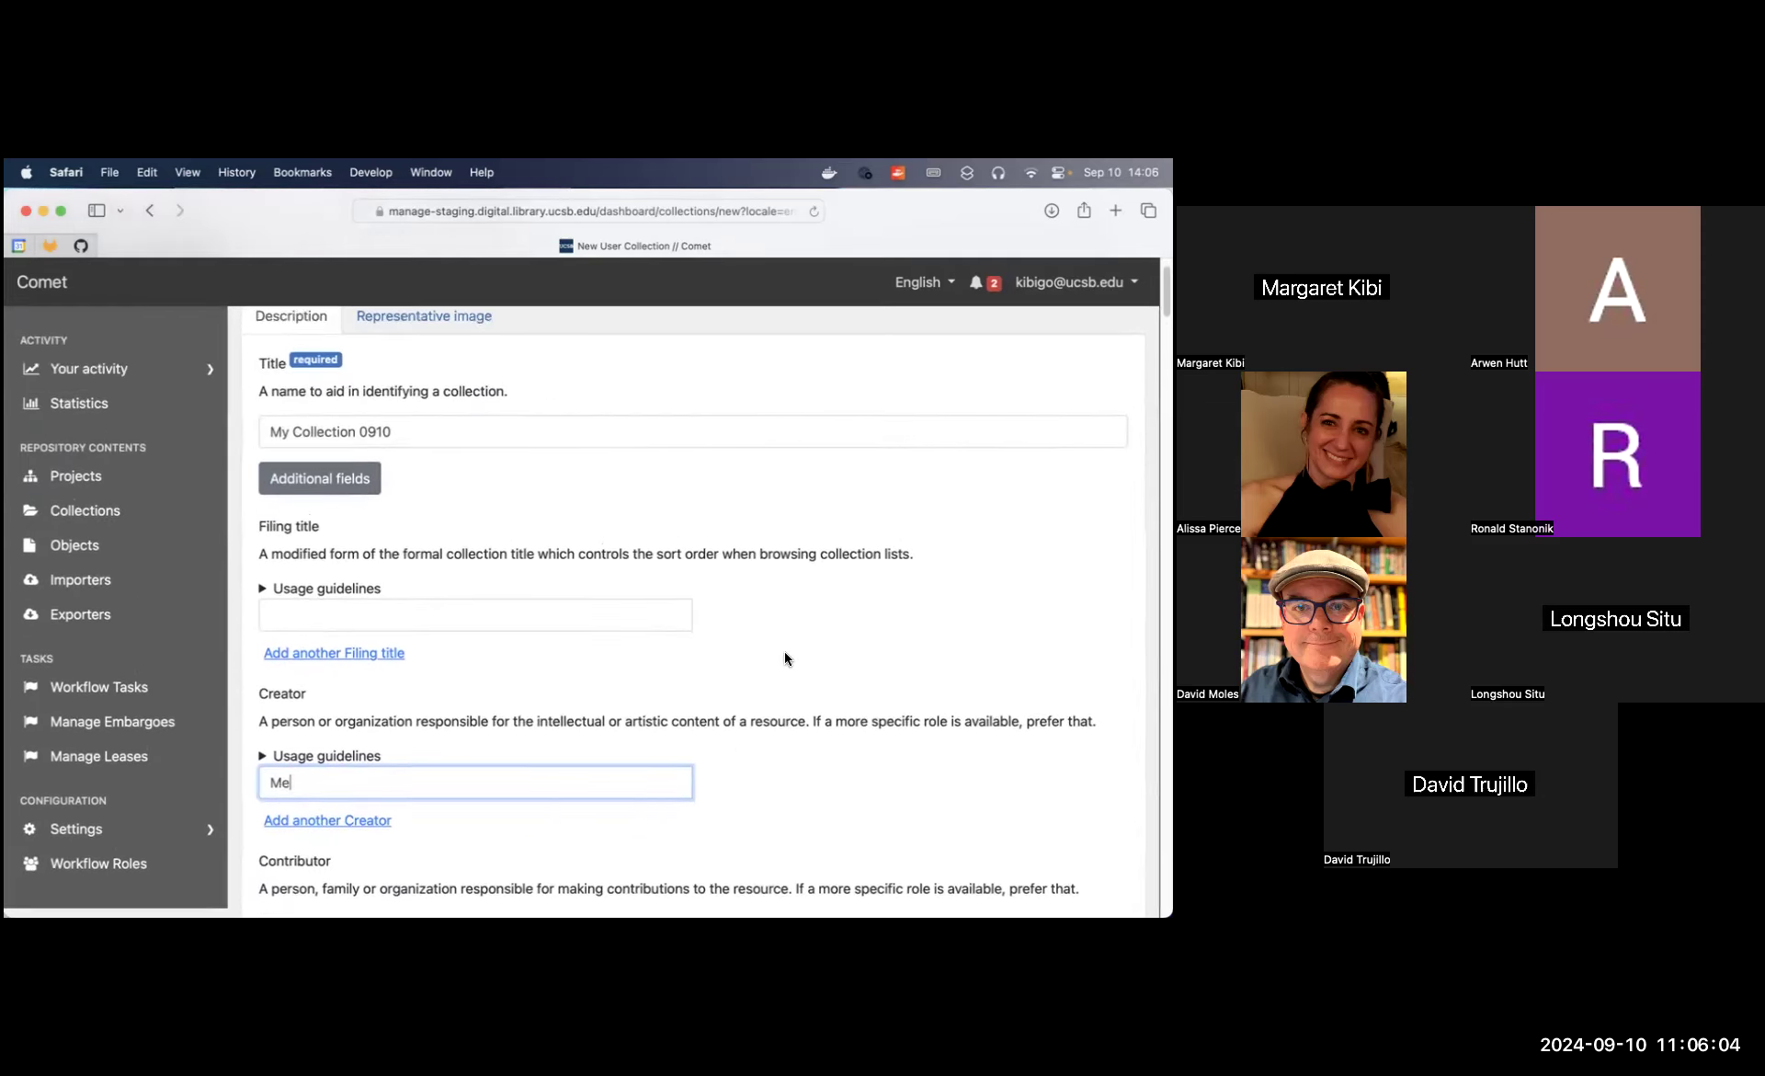
scroll(785, 658, "up", 2)
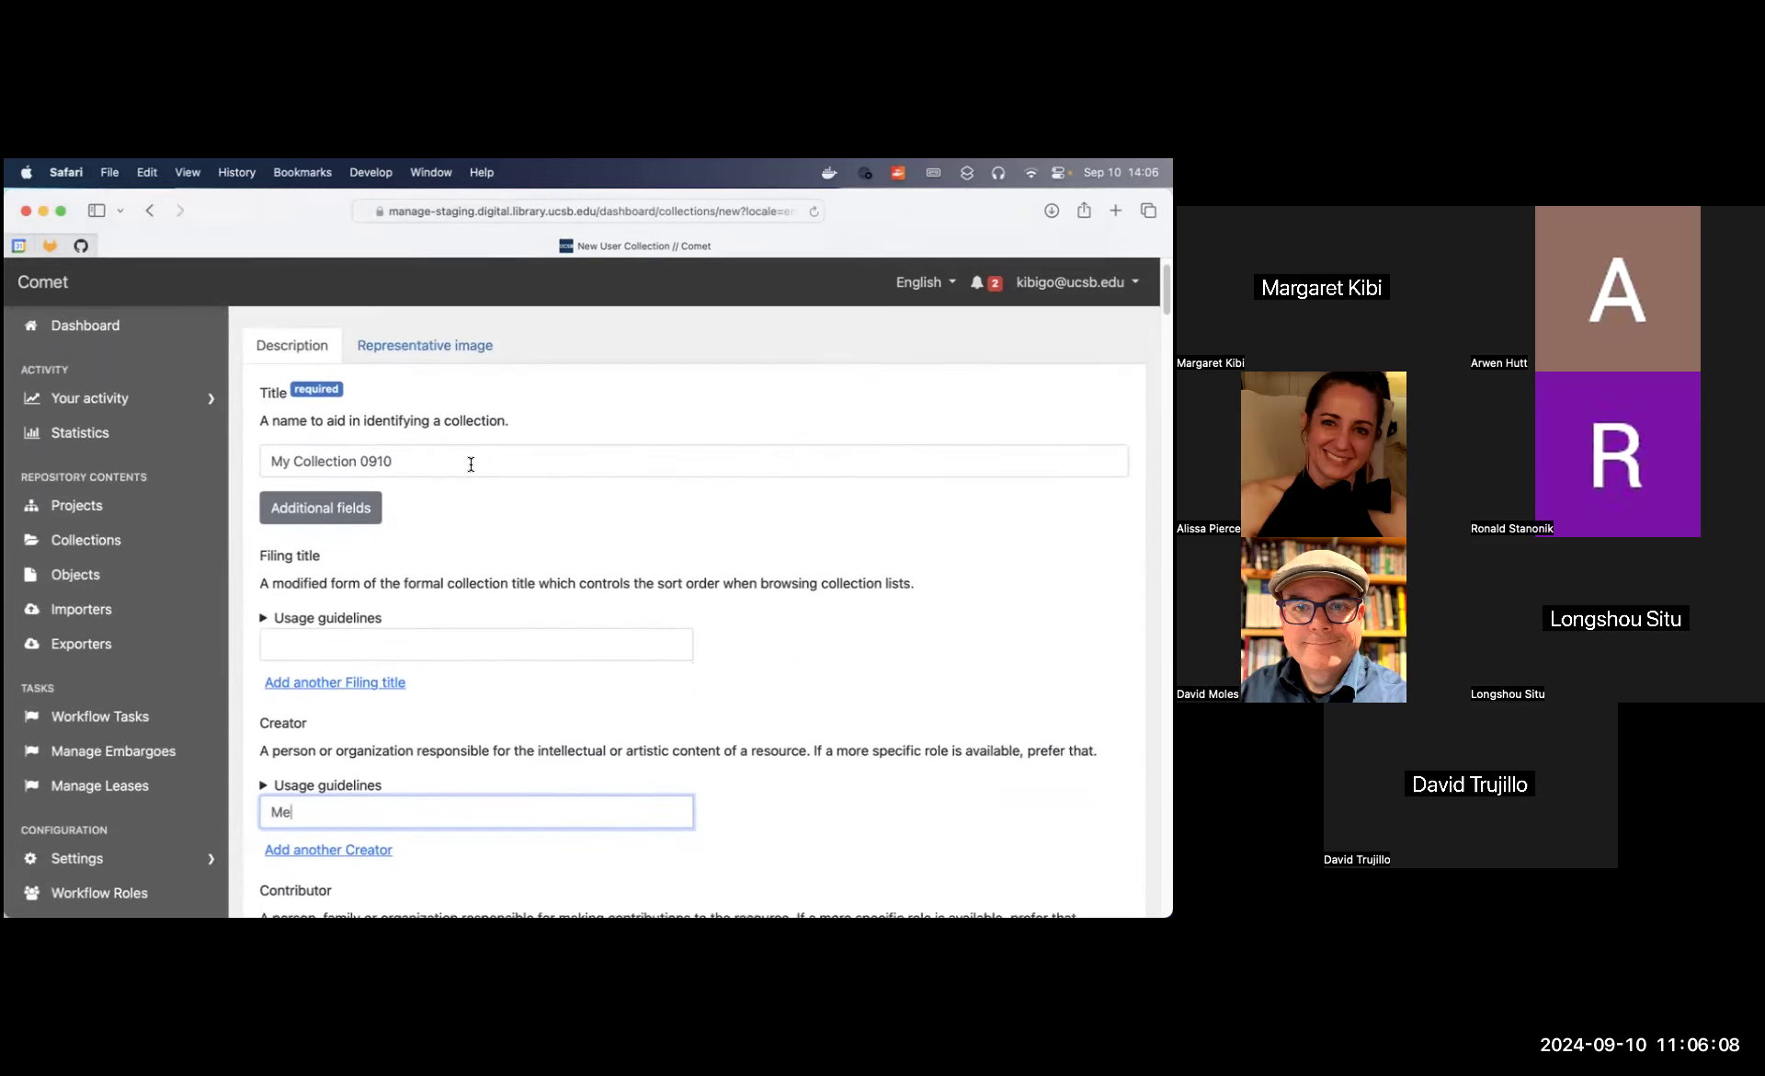
left_click(507, 465)
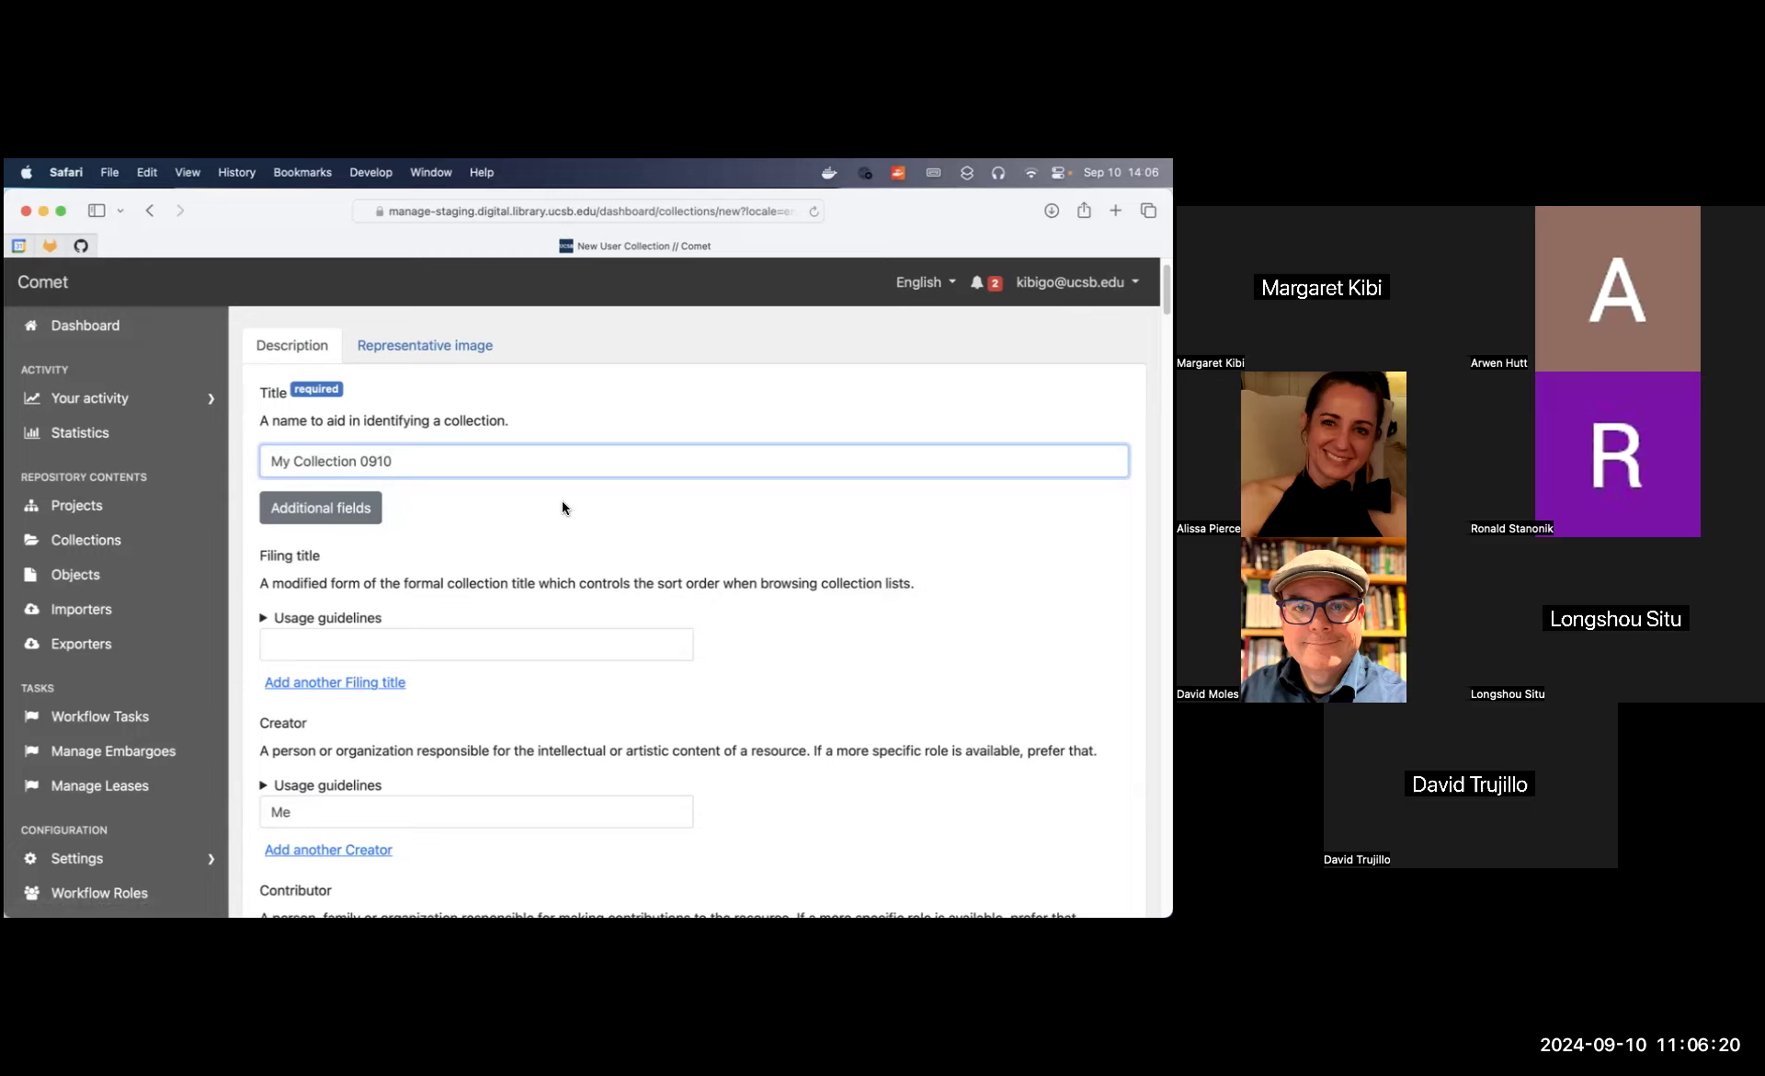
scroll(563, 507, "down", 10)
scroll(563, 506, "down", 15)
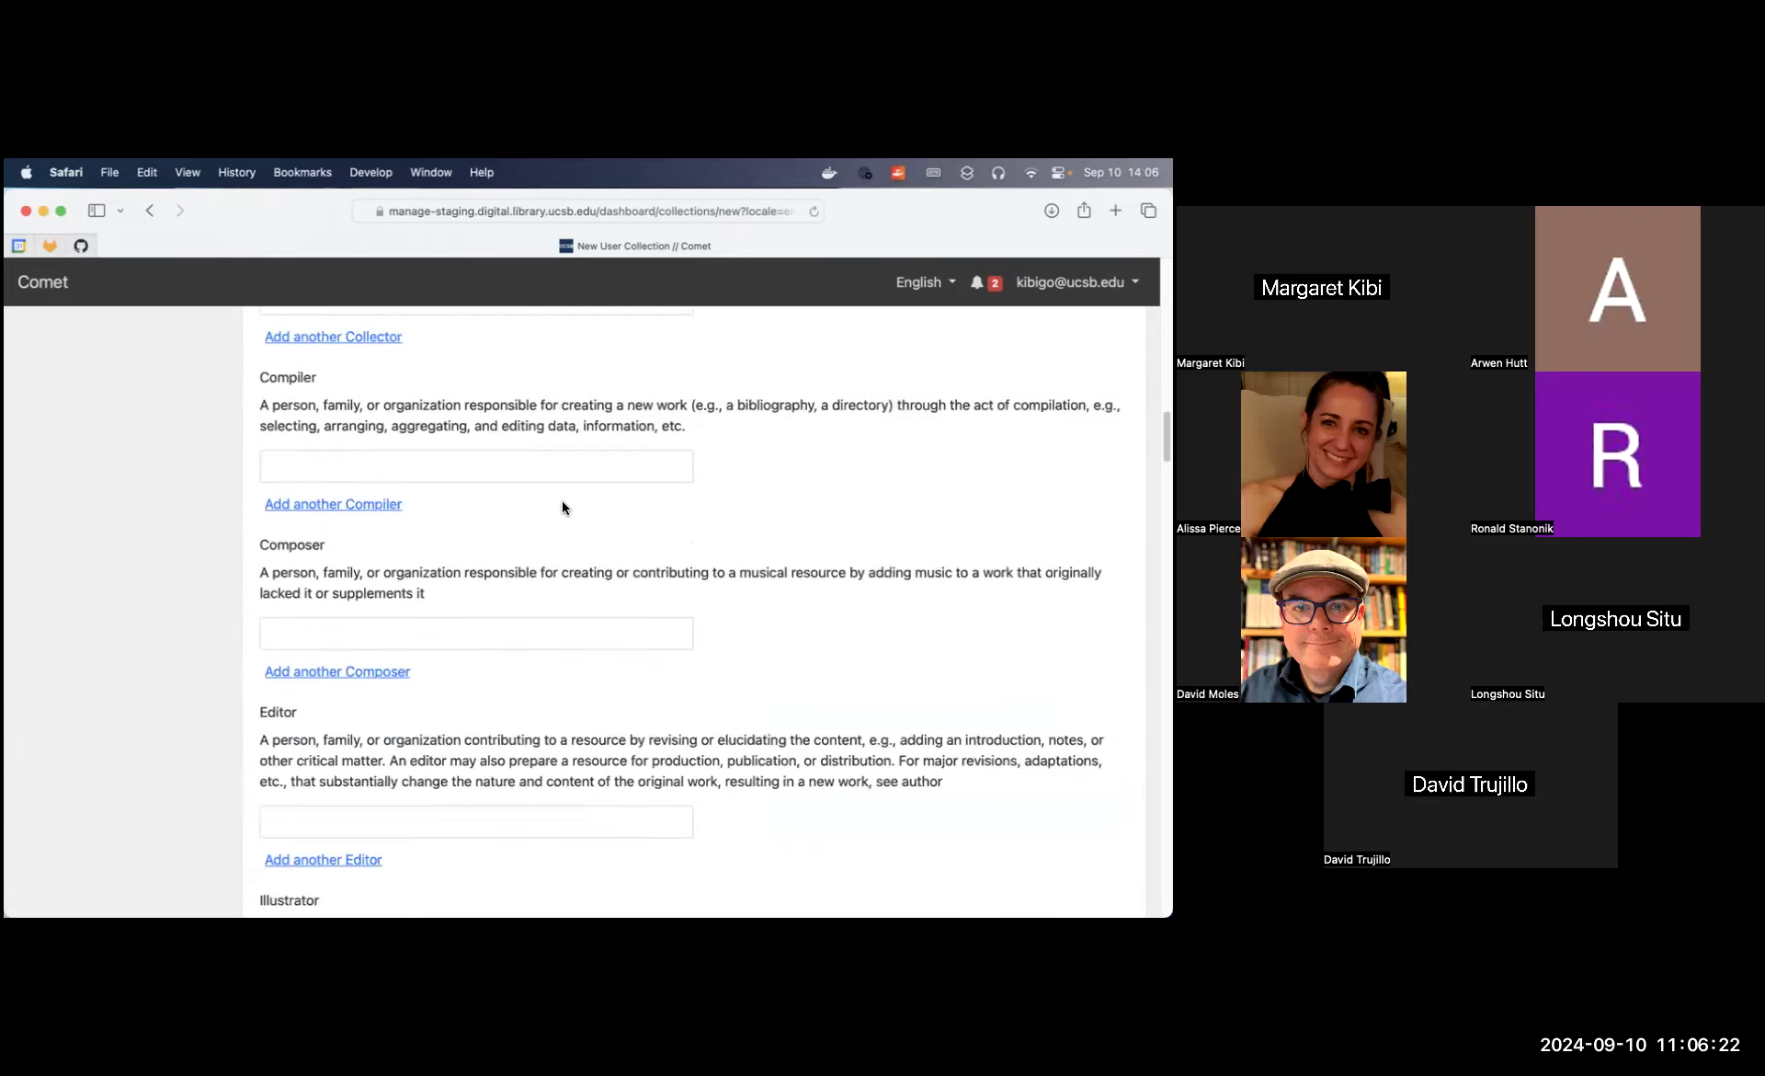
scroll(563, 505, "down", 5)
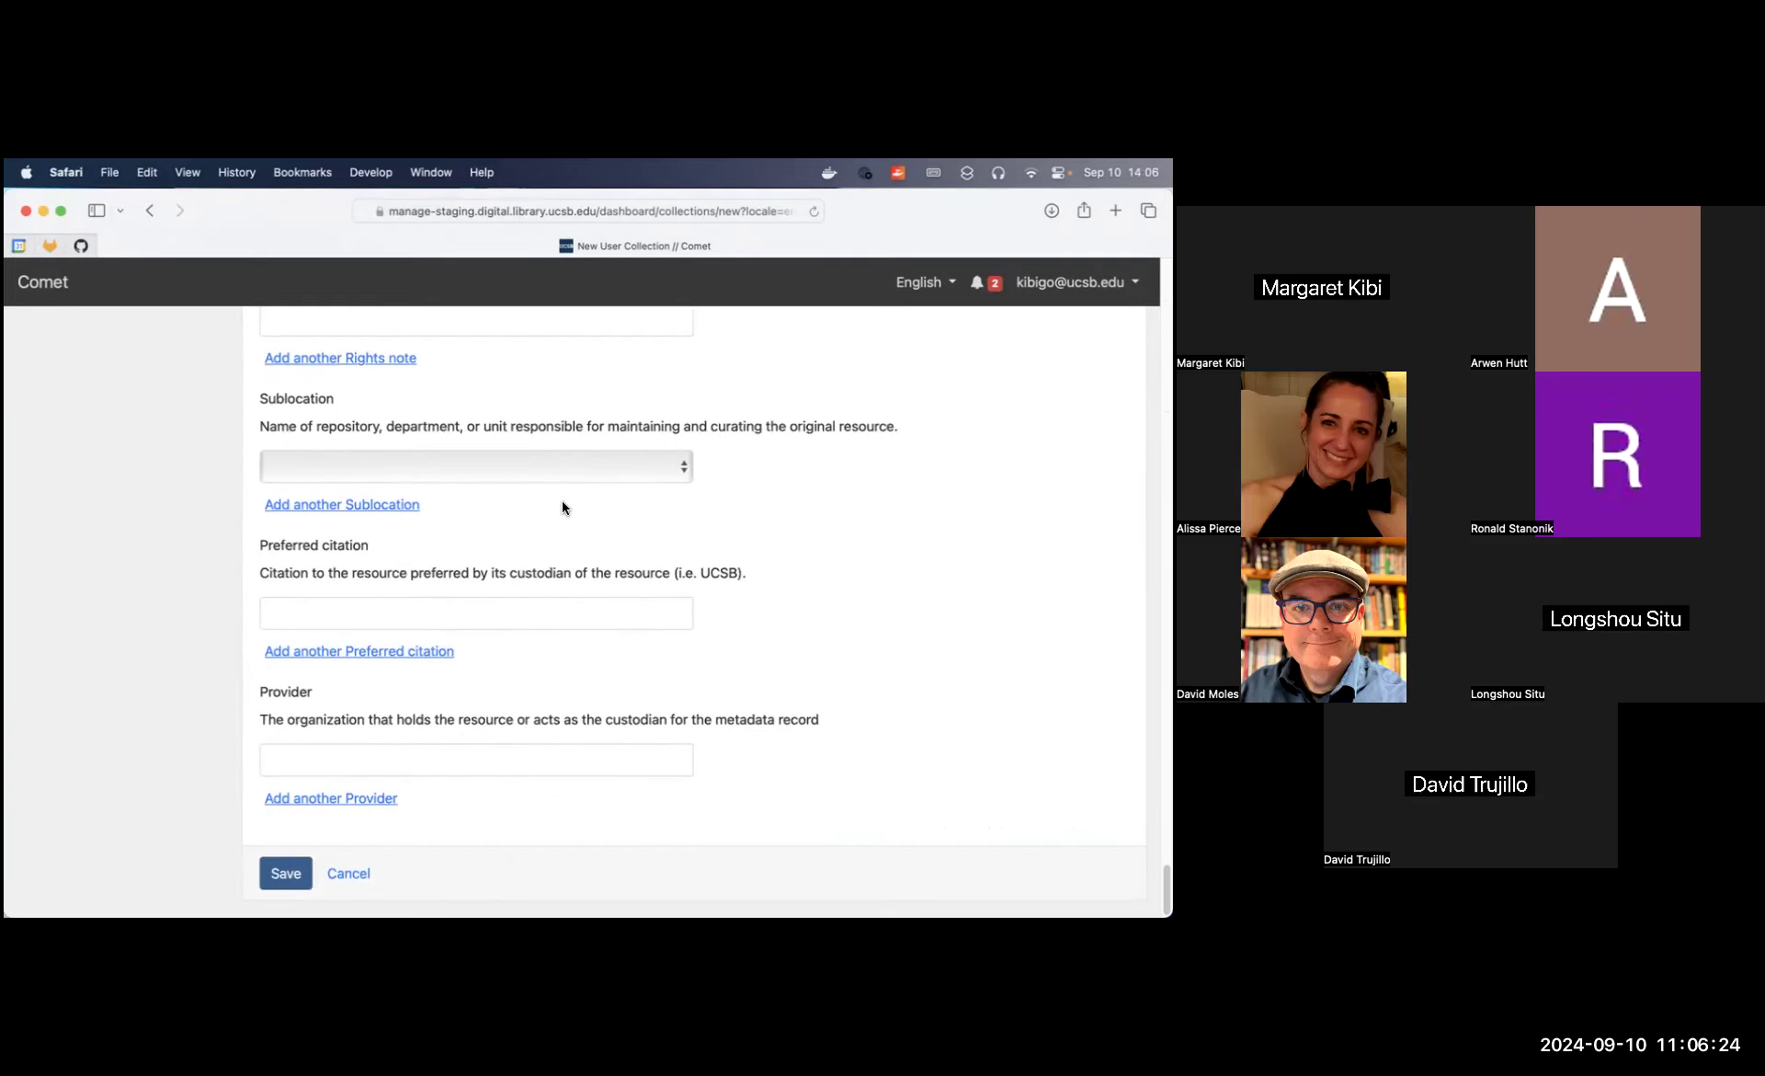
left_click(287, 874)
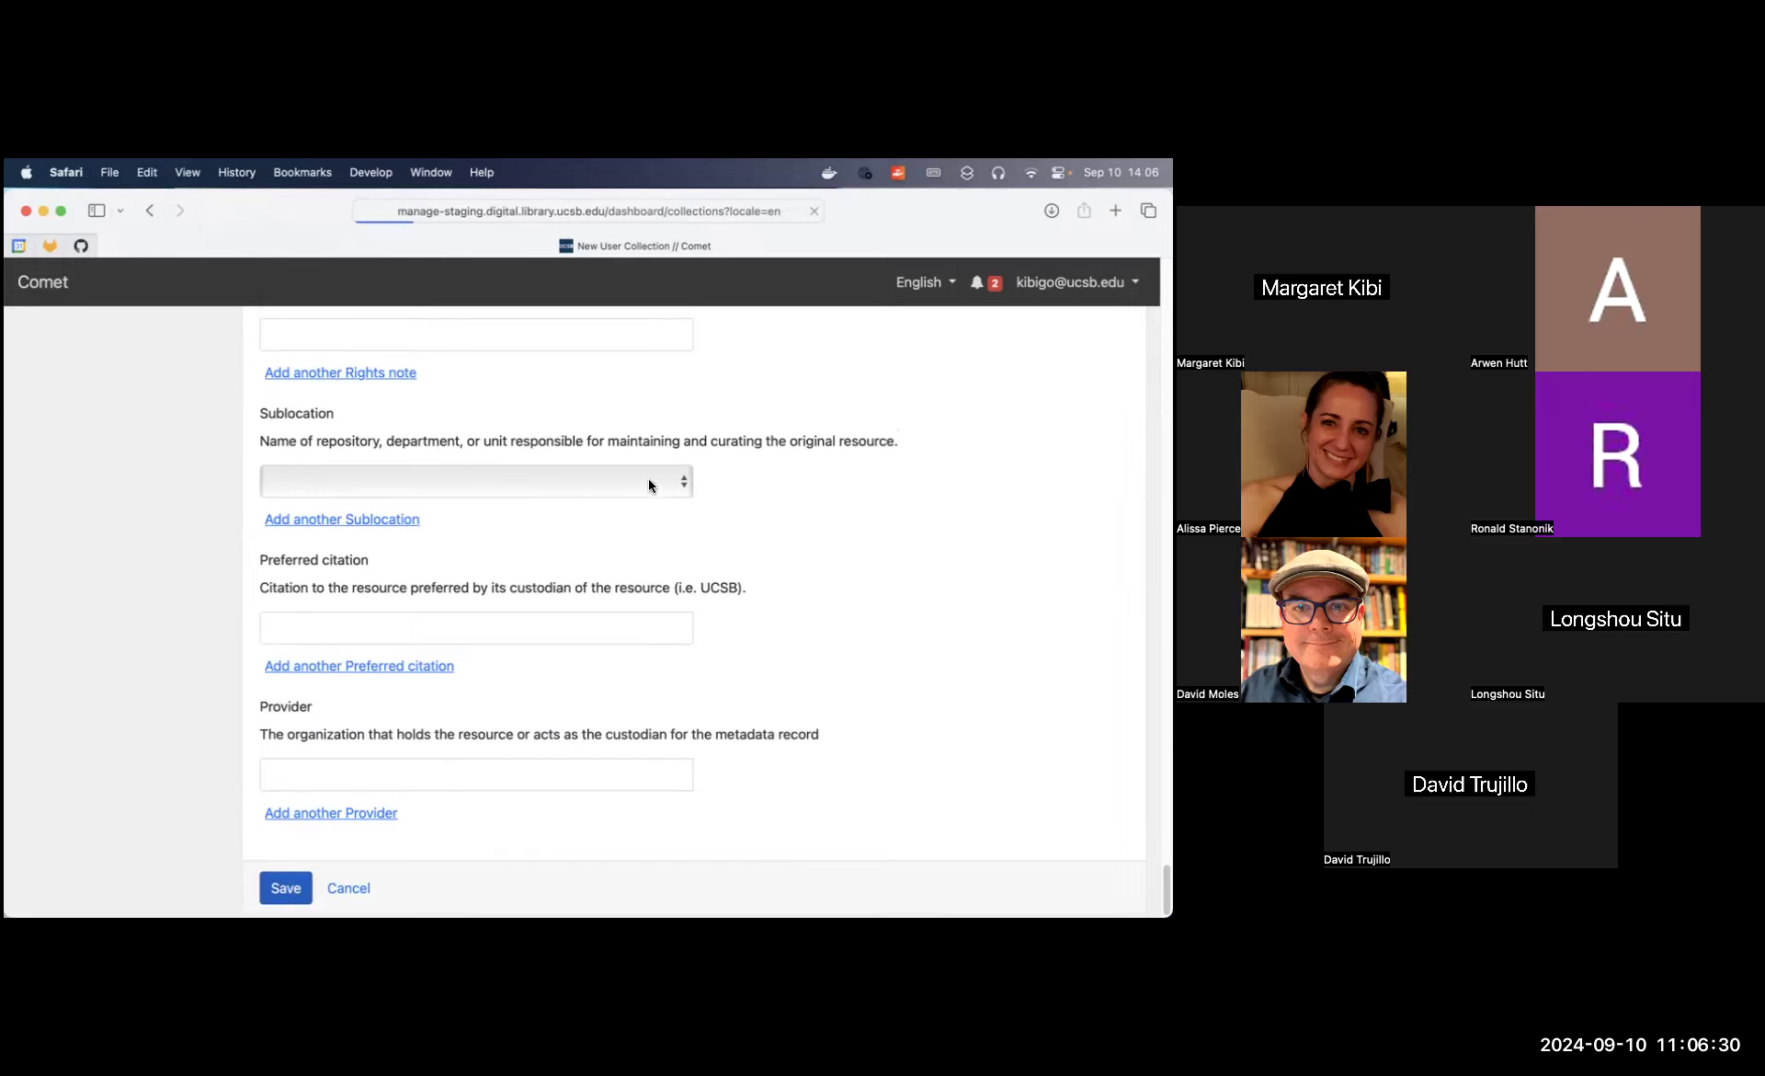
Open My Collection 0910's details and highlight its Creator Me entry
scroll(648, 478, "down", 2)
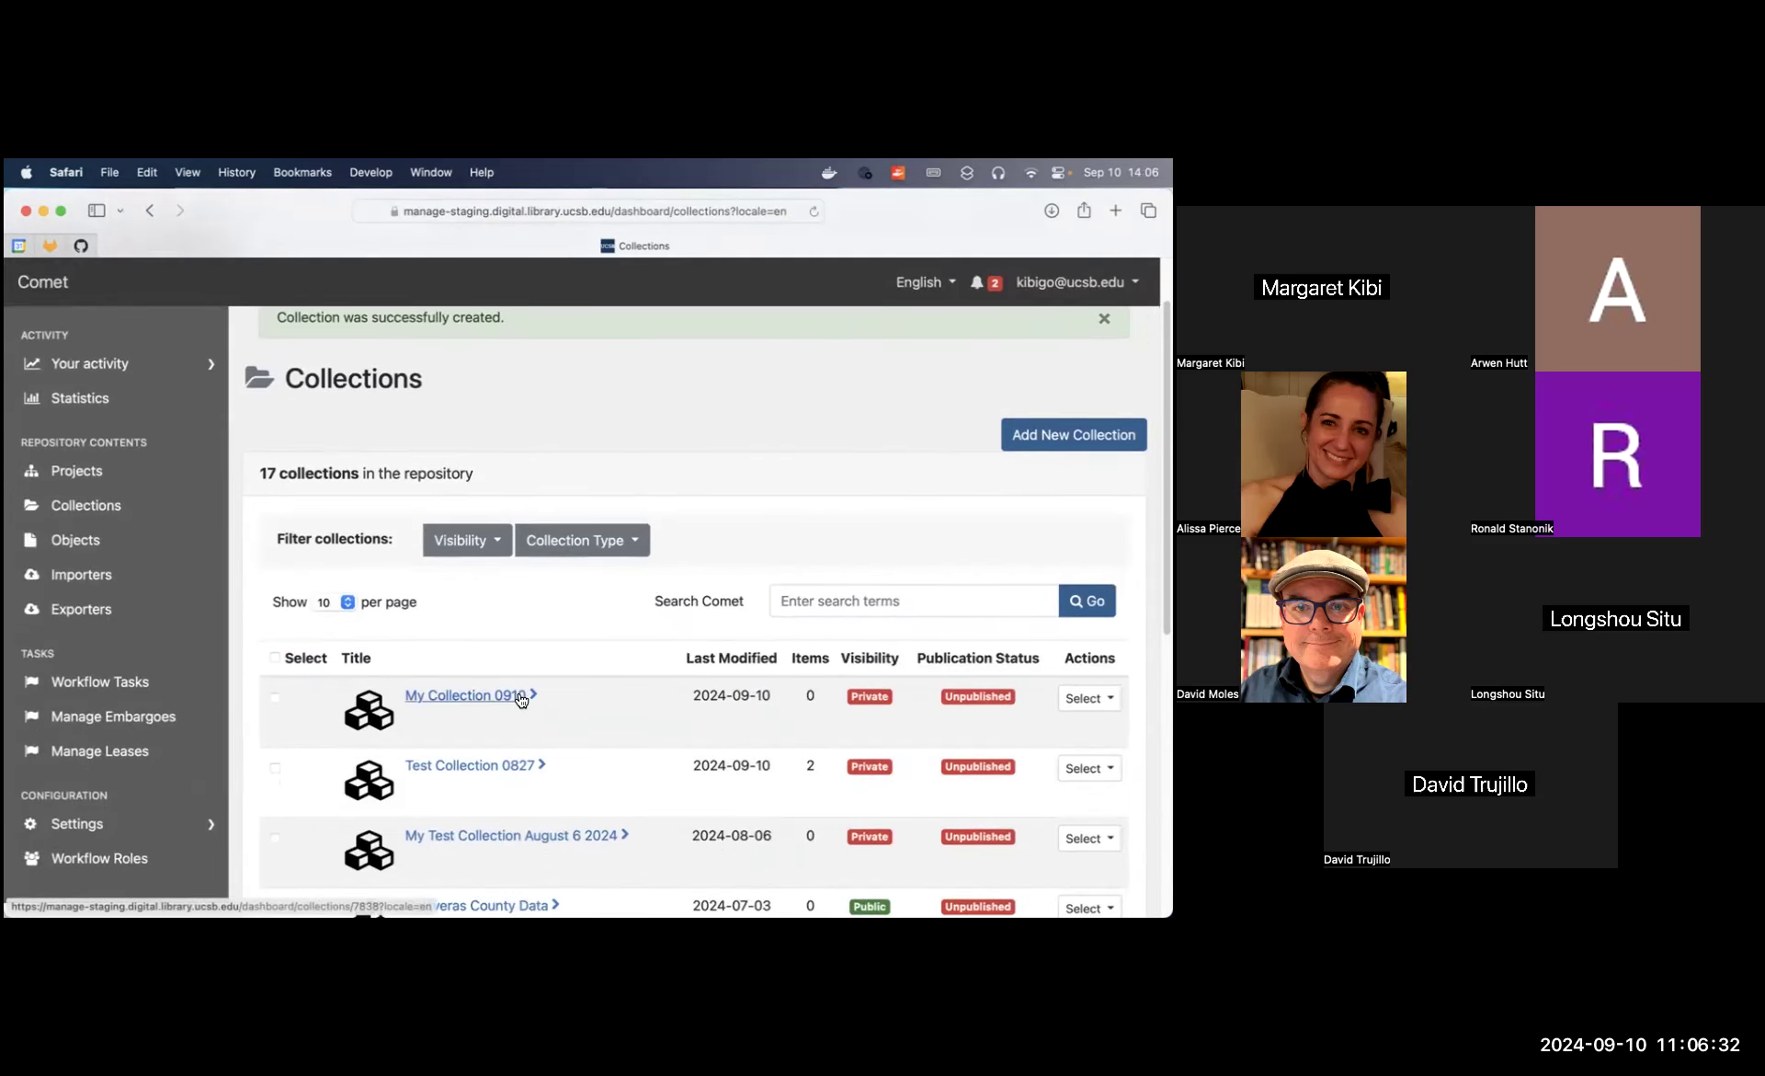
left_click(478, 696)
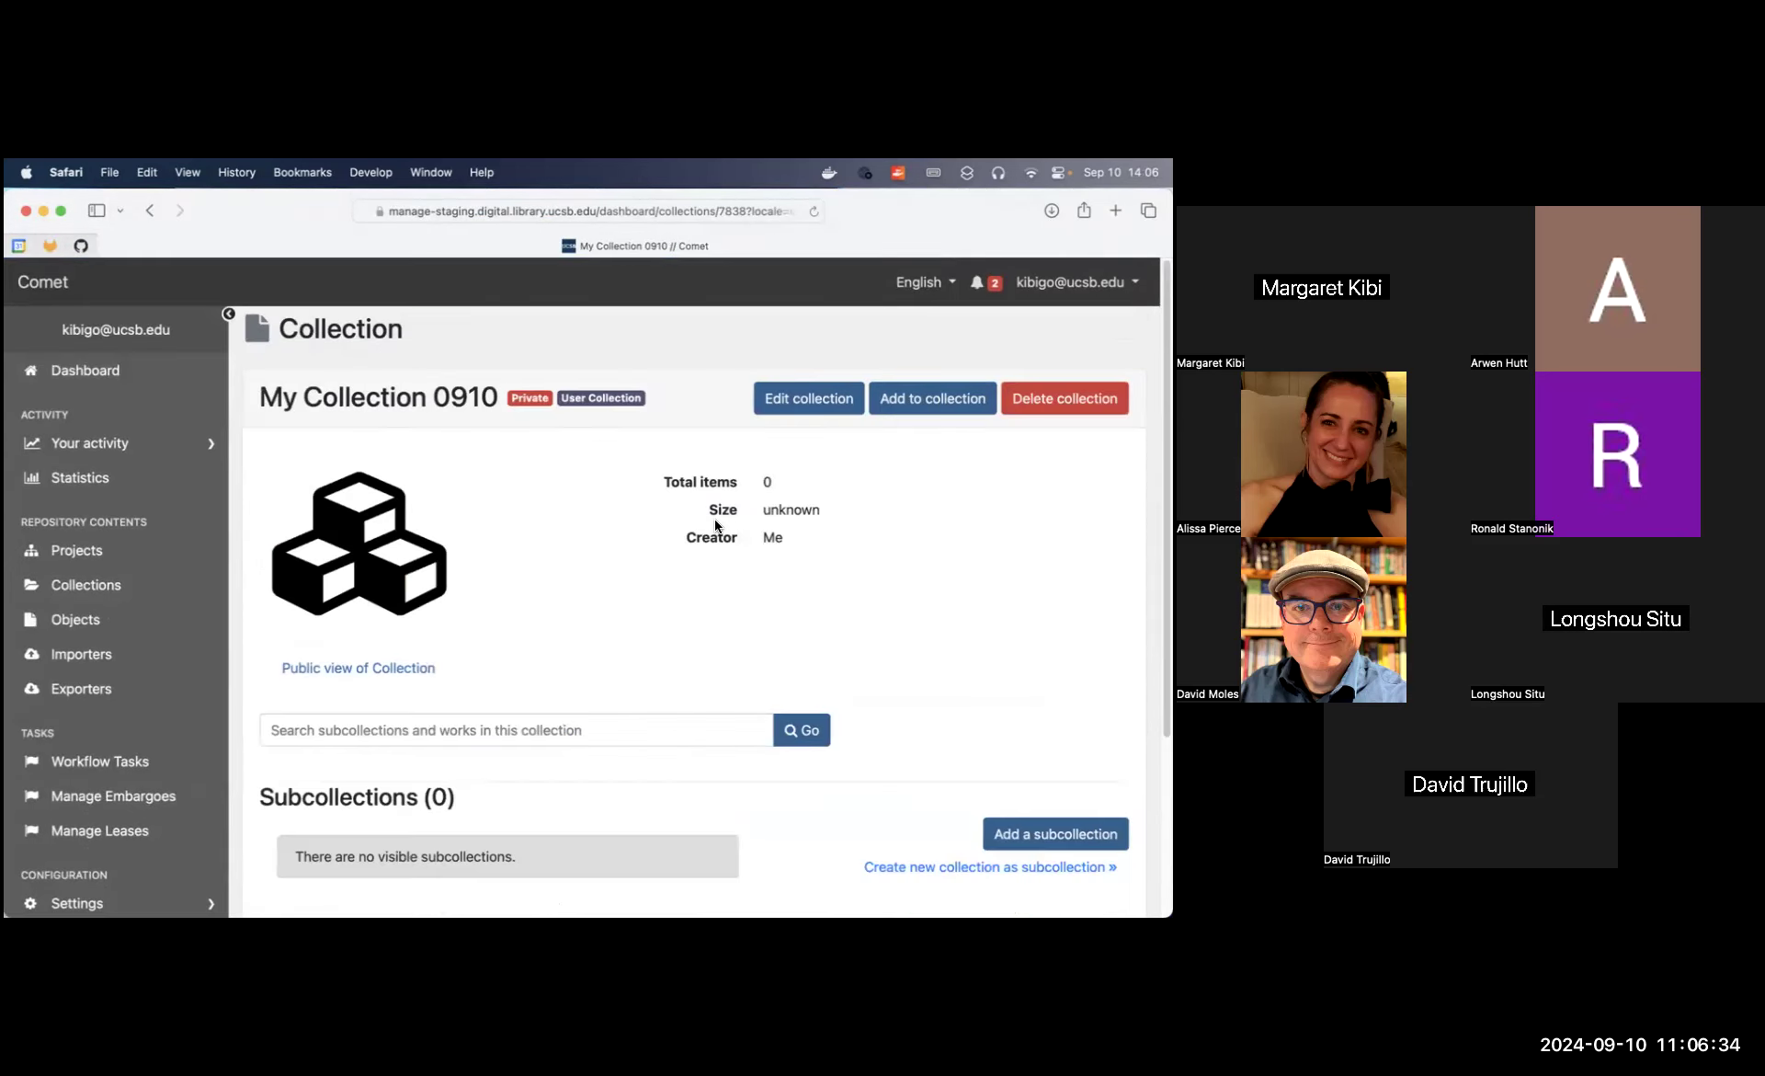
left_click_drag(819, 532, 671, 537)
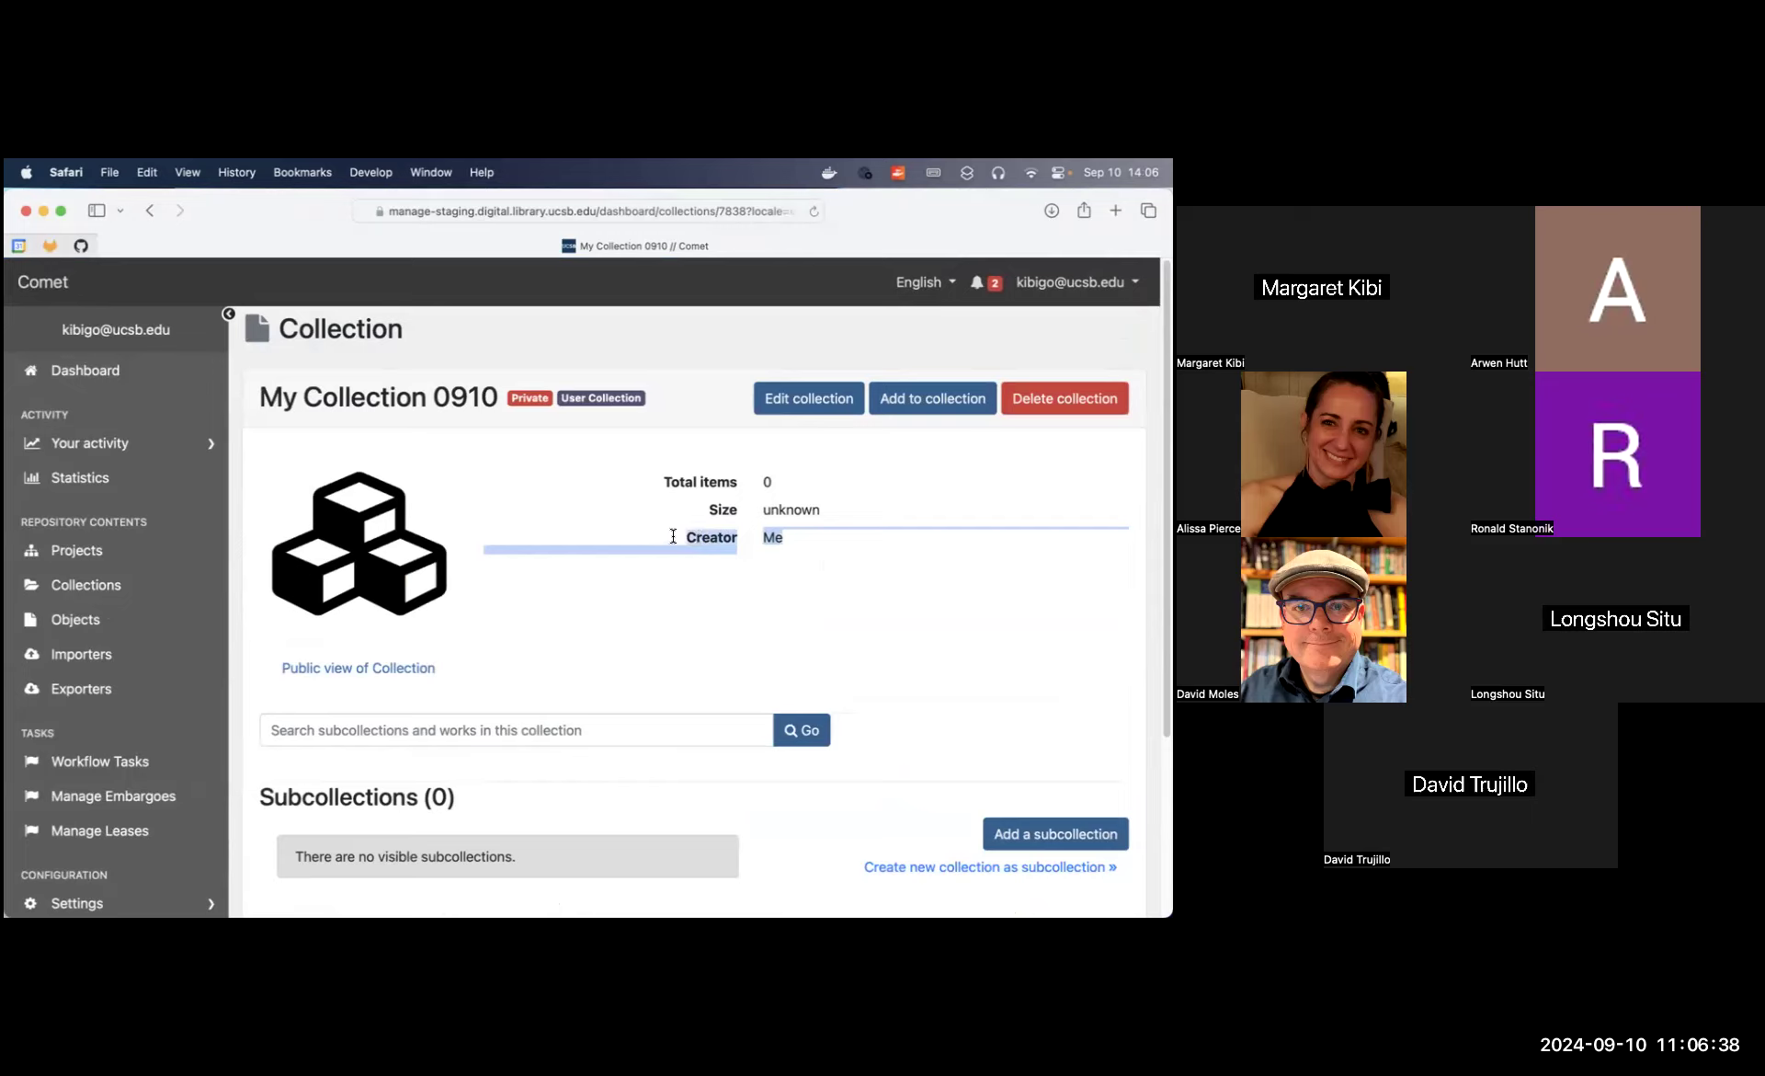
left_click_drag(673, 536, 767, 536)
triple_click(771, 536)
left_click(790, 538)
mouse_move(791, 537)
left_mouse_down()
mouse_move(671, 540)
mouse_move(693, 511)
mouse_move(783, 544)
left_mouse_up()
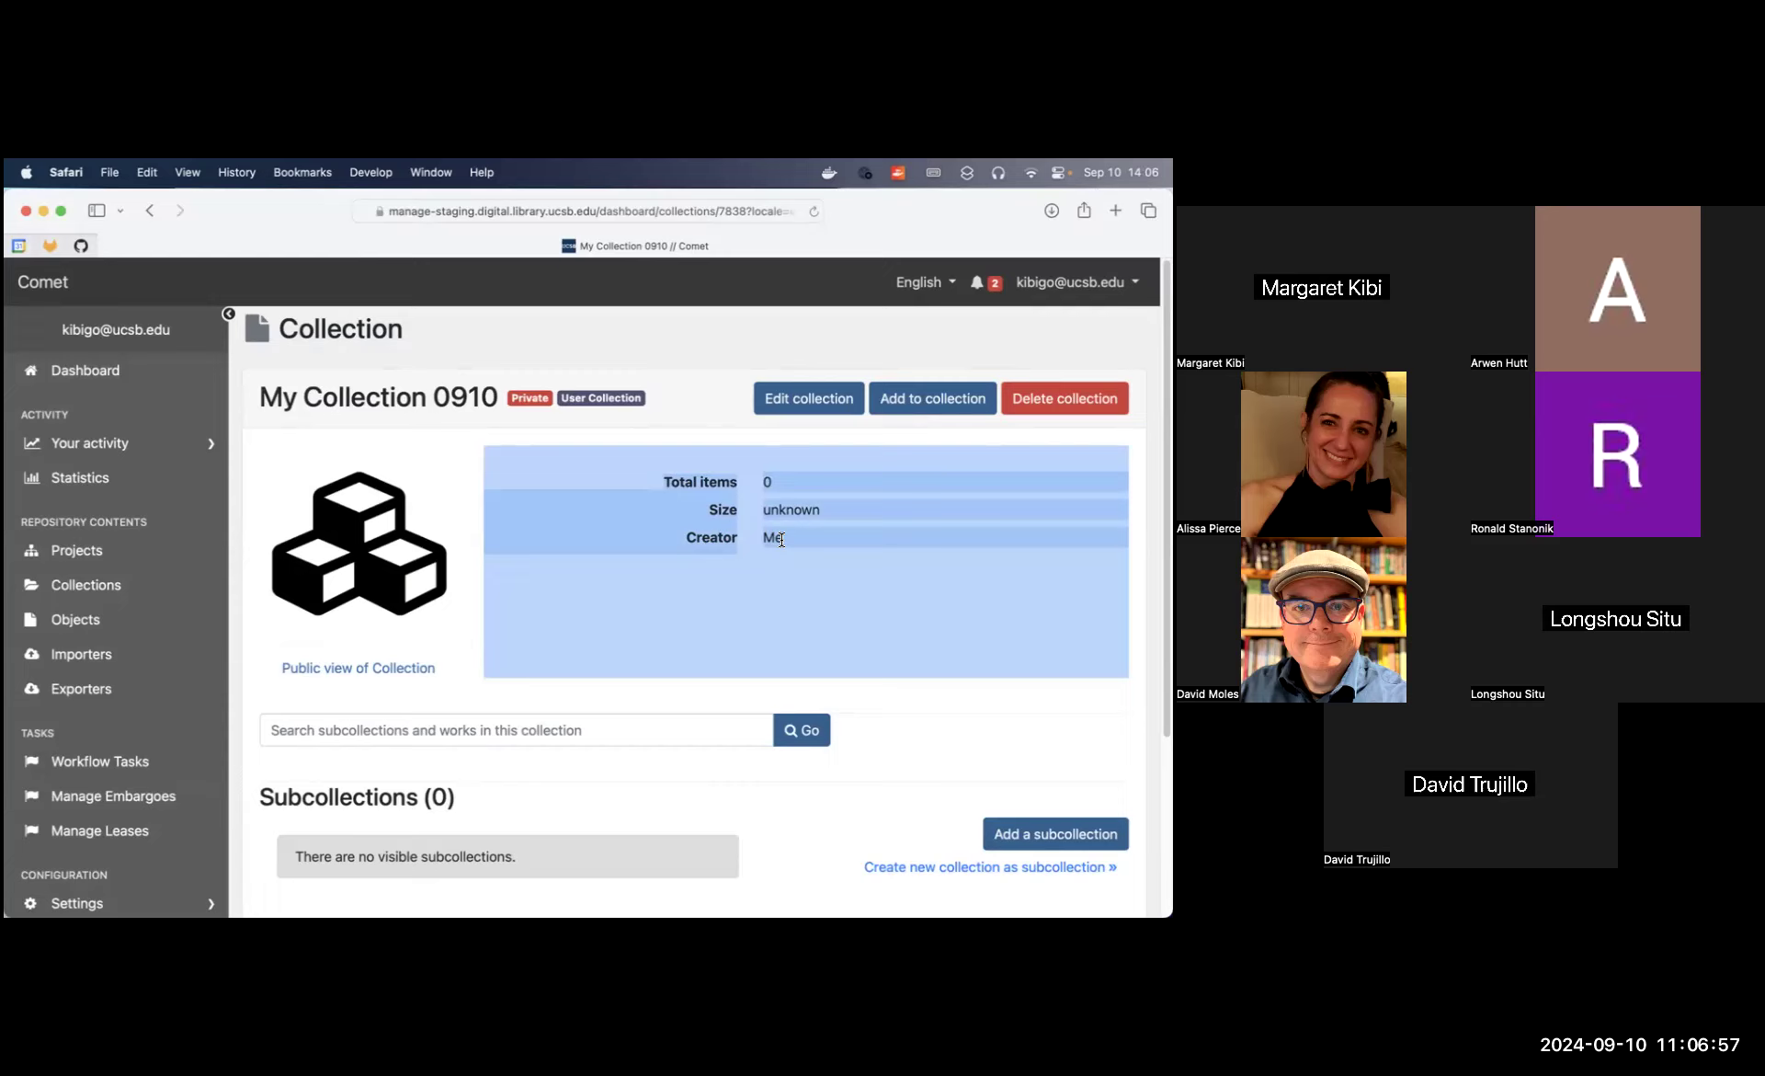
Edit the collection with its additional fields like Filing title and Creator shown
left_click(809, 401)
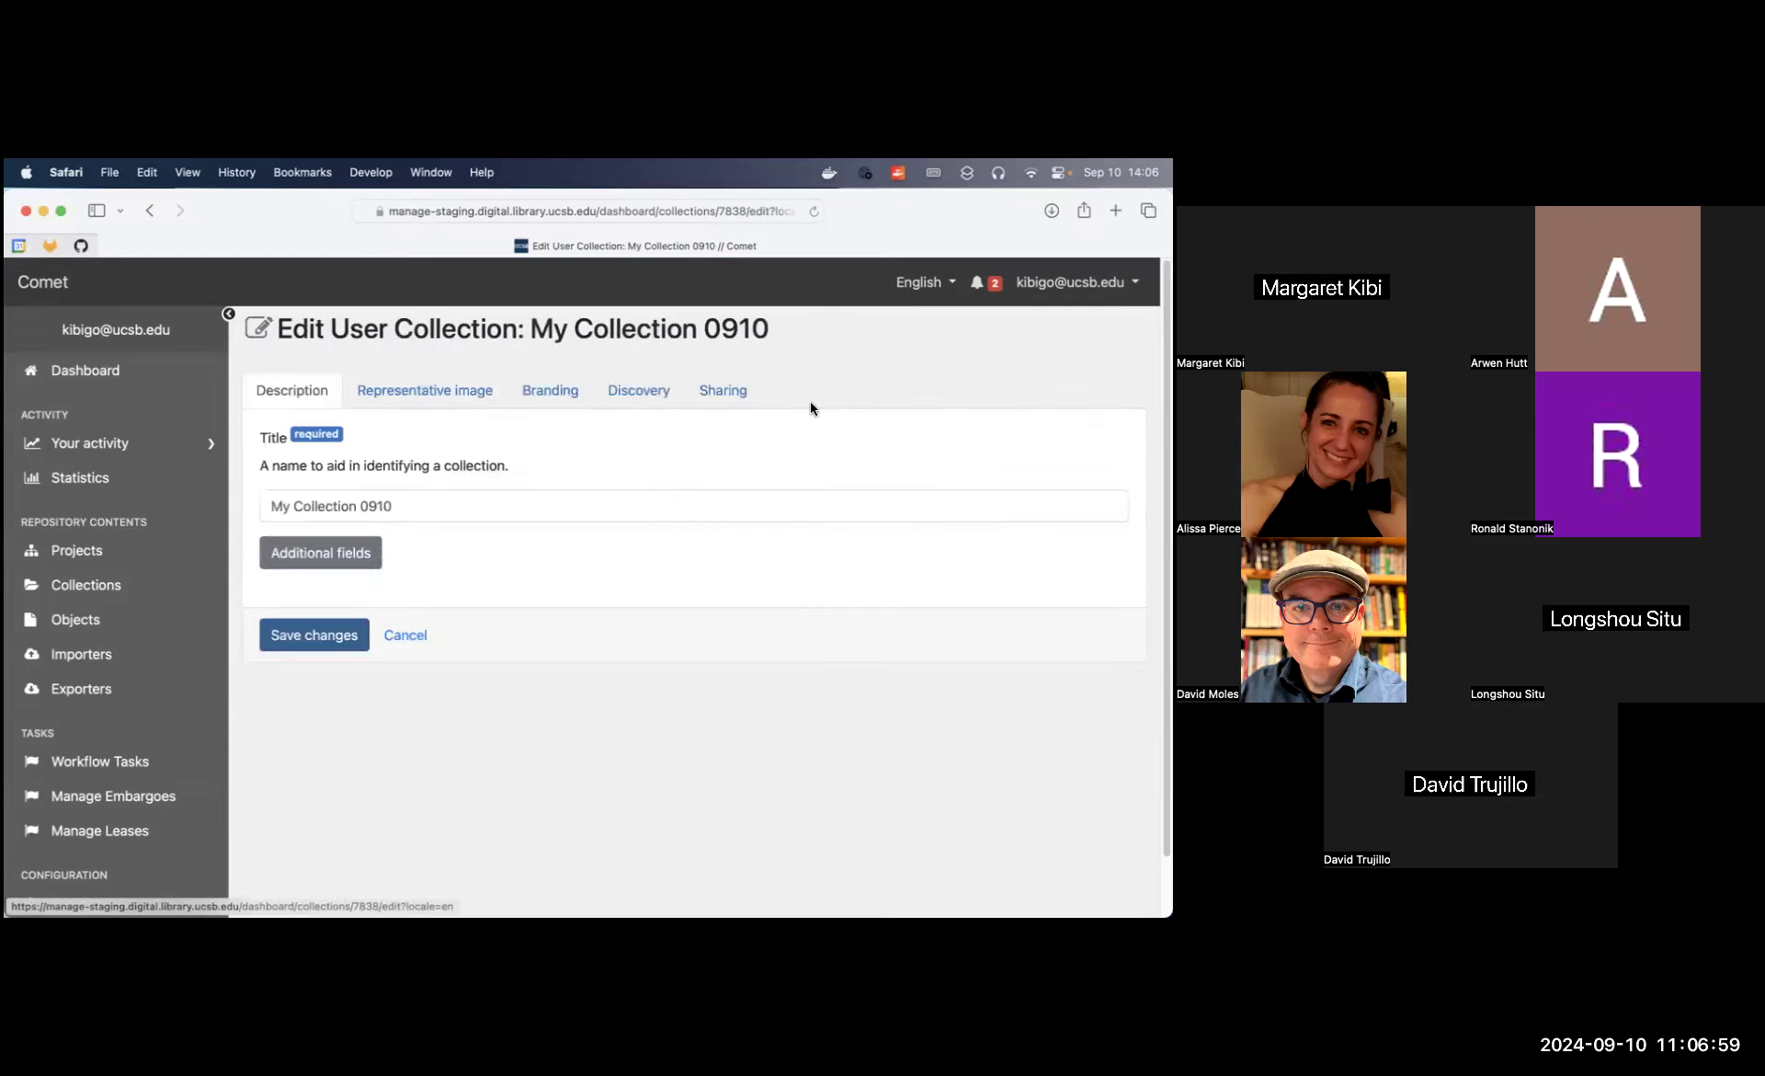
left_click(349, 549)
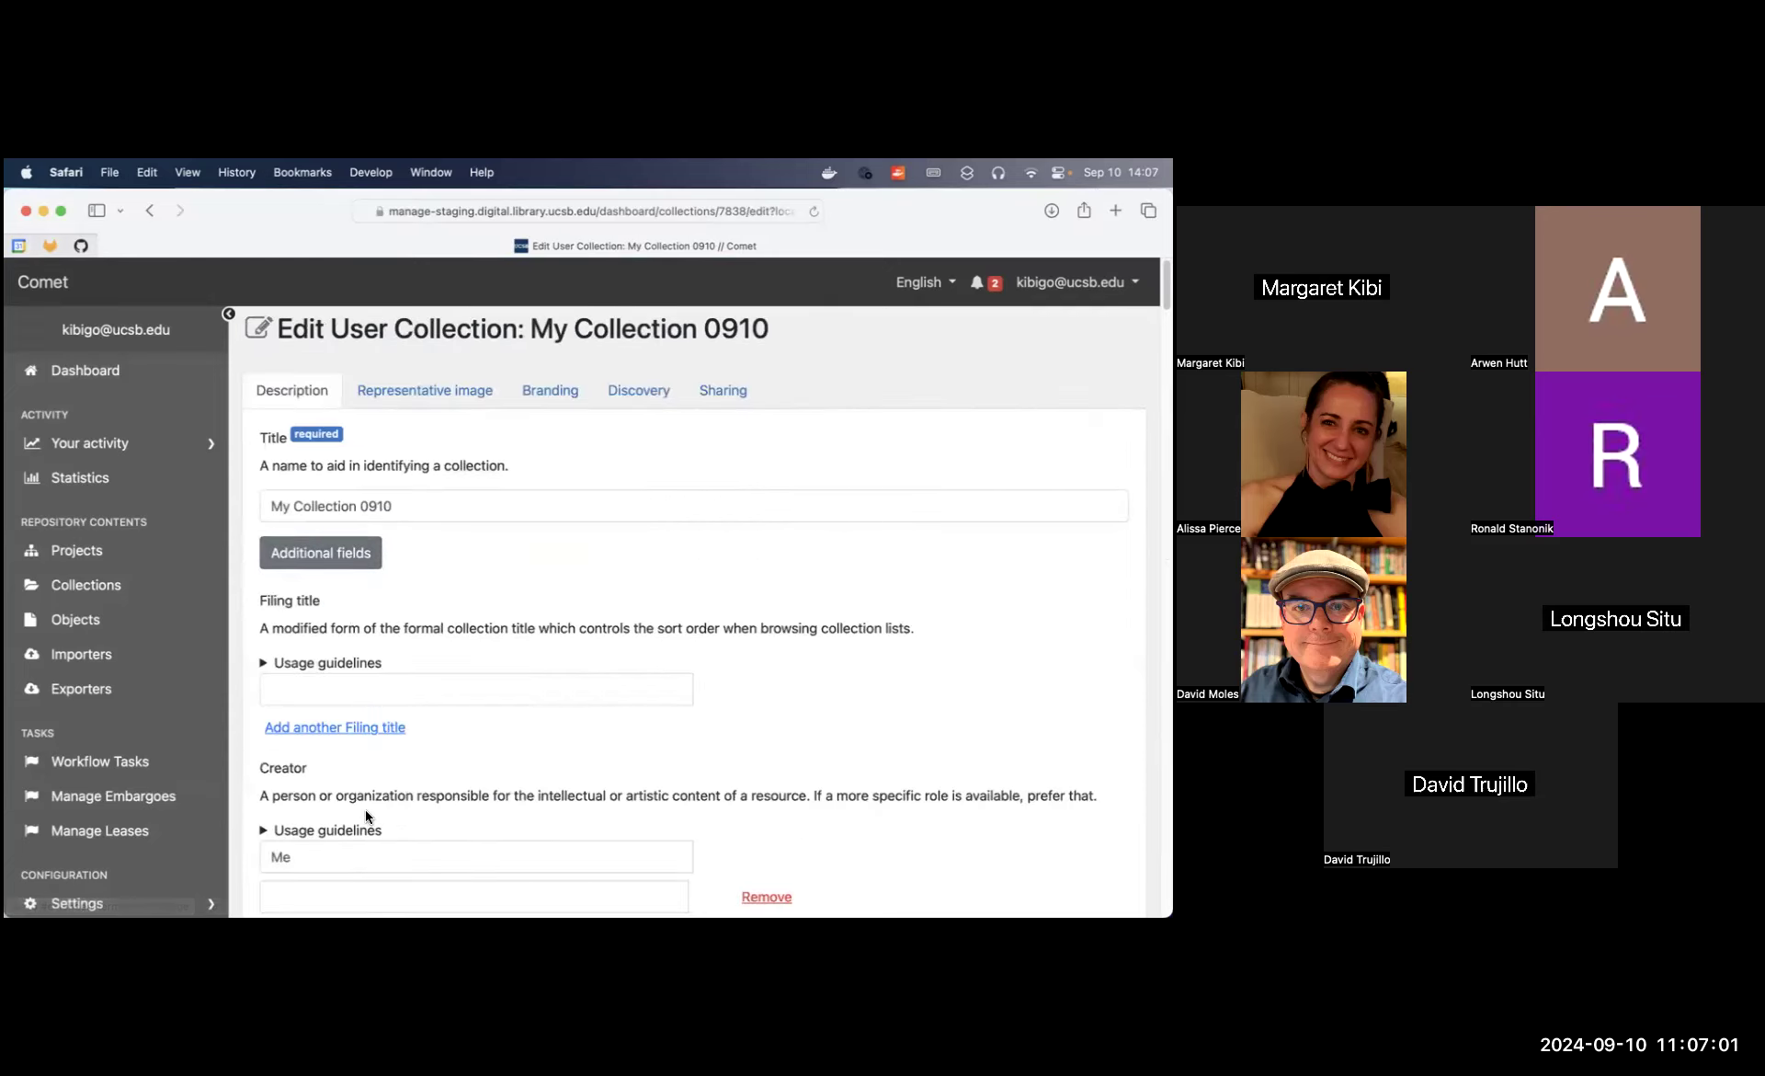
scroll(366, 810, "down", 3)
scroll(438, 766, "up", 3)
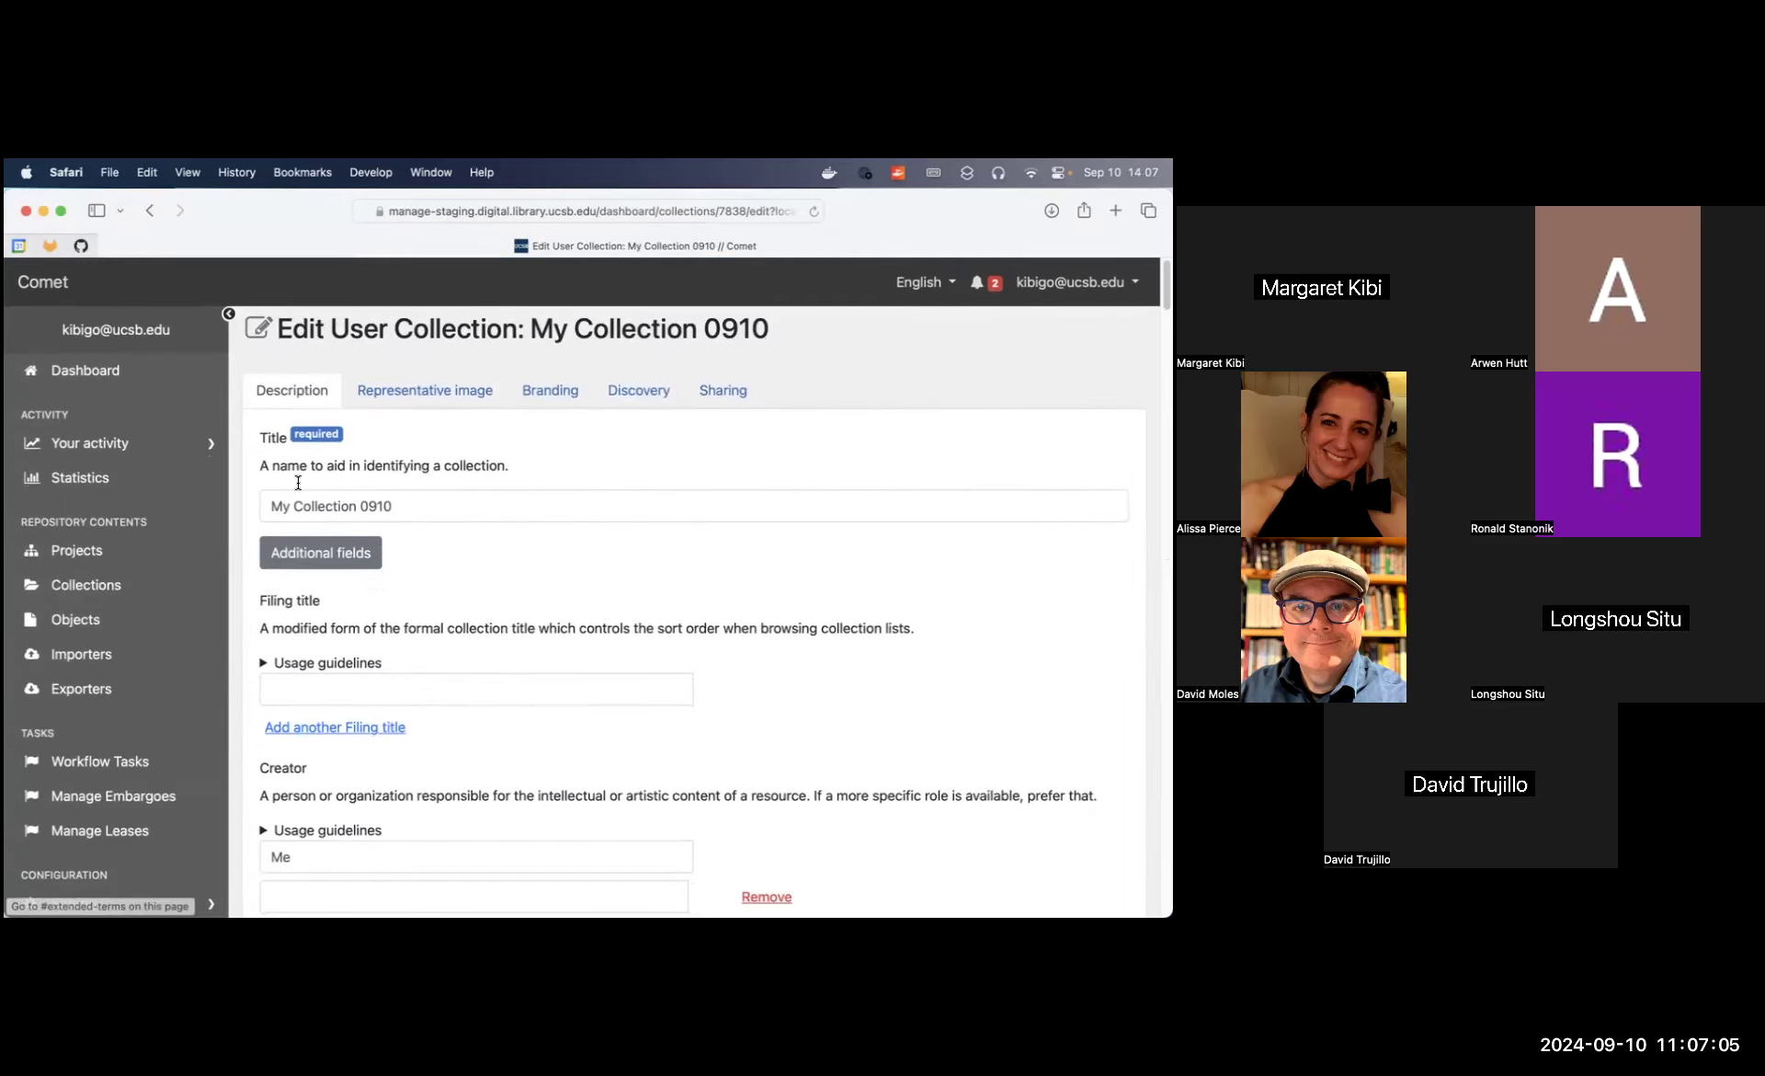
Select both Test Objects in the Objects list and publish them to Tidewater, confirming
left_click(144, 613)
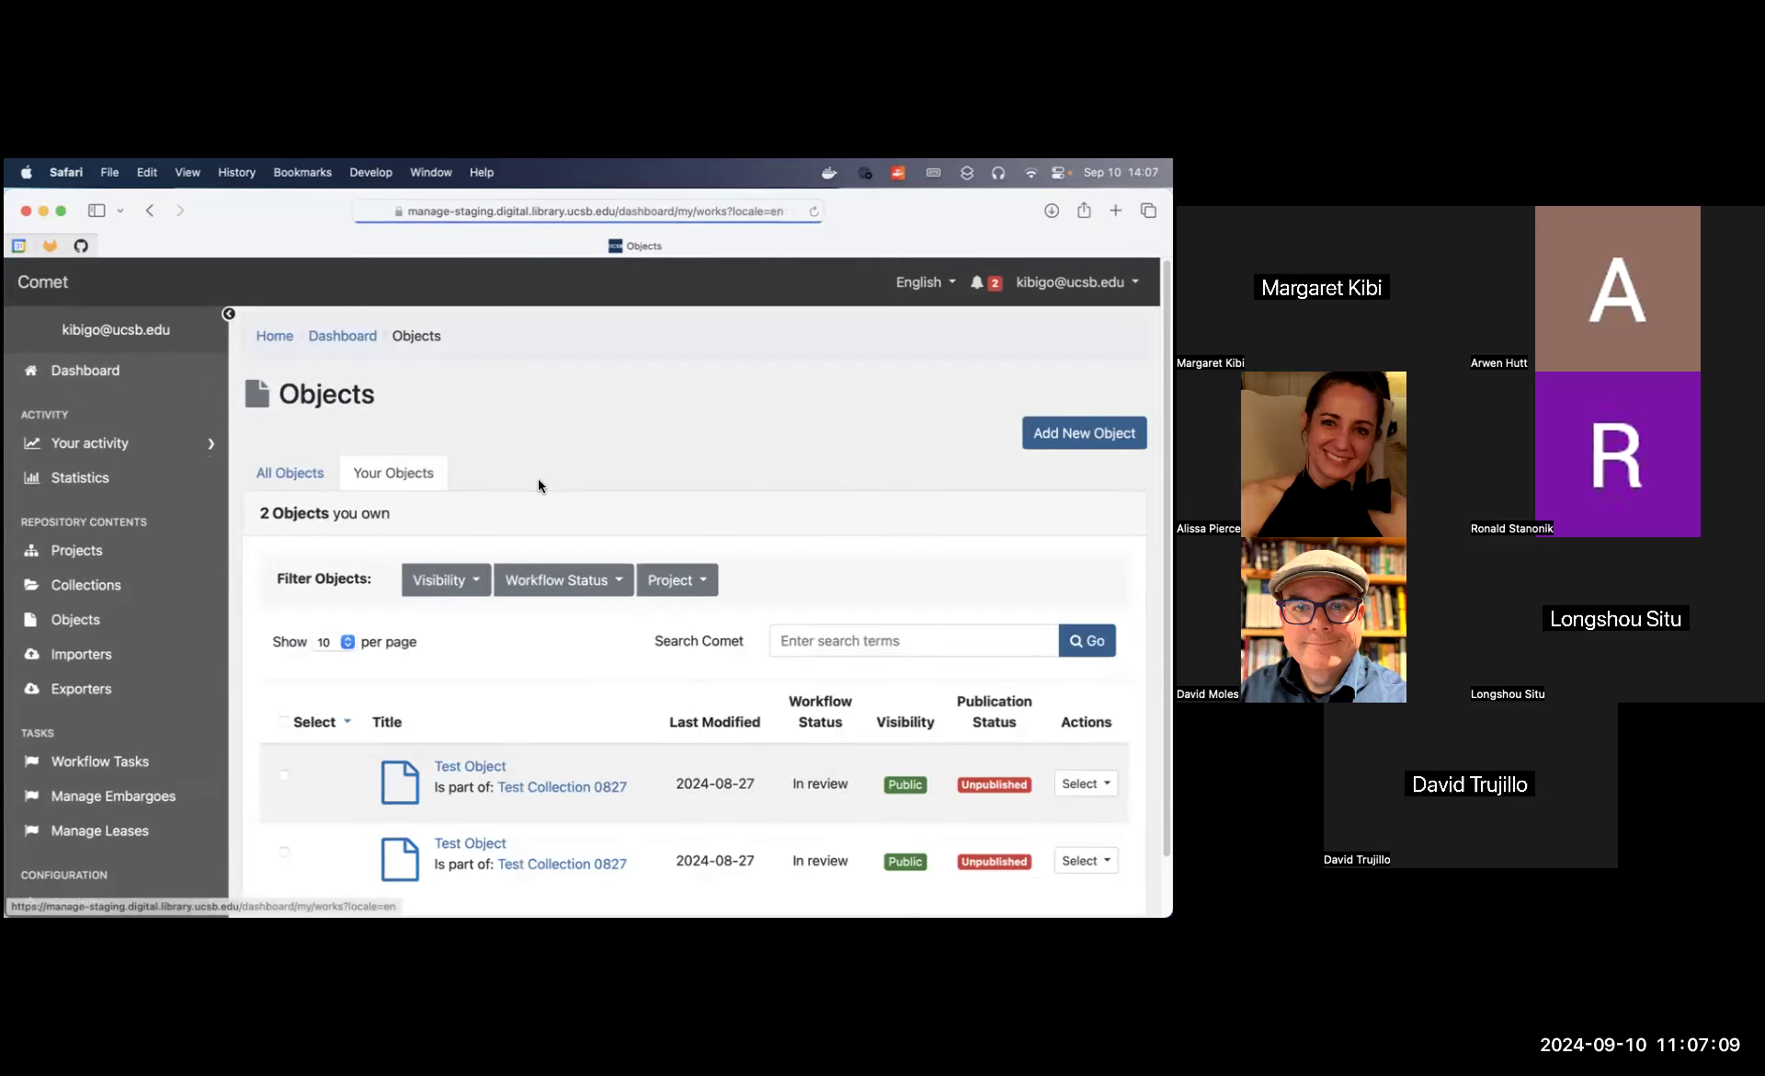
scroll(539, 482, "down", 2)
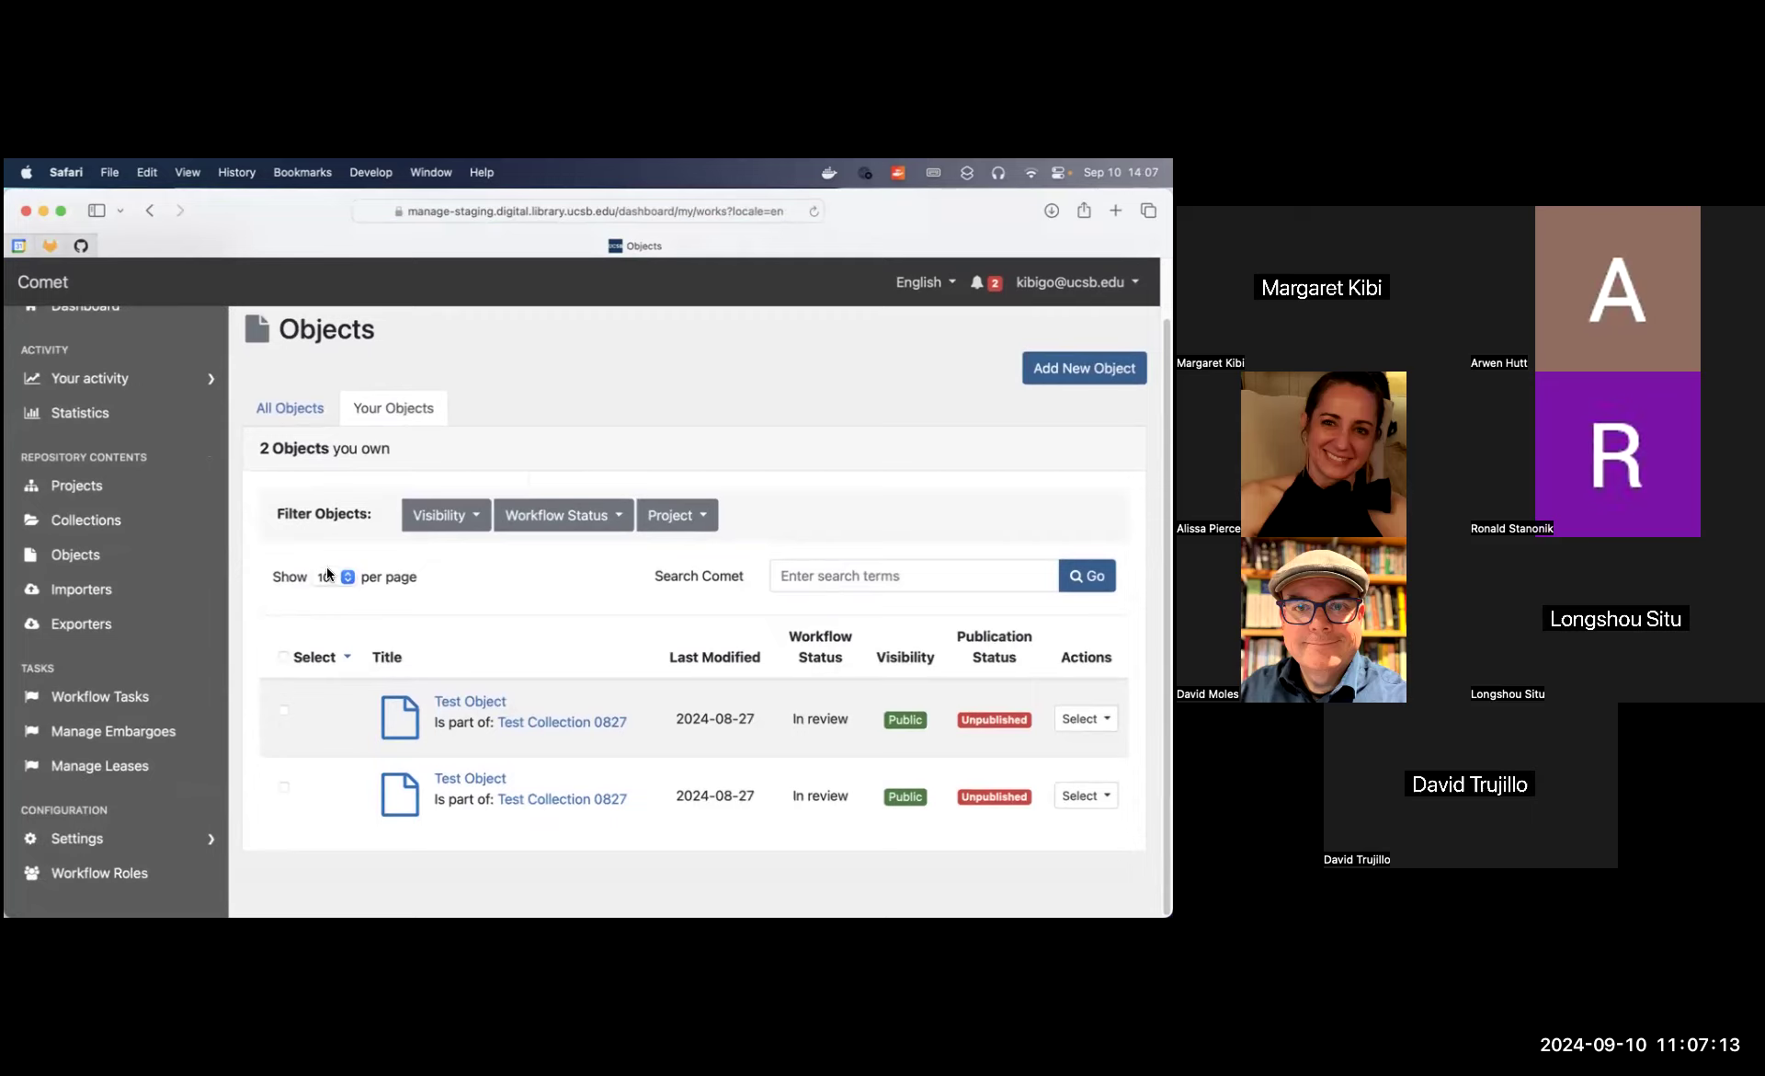
left_click(284, 710)
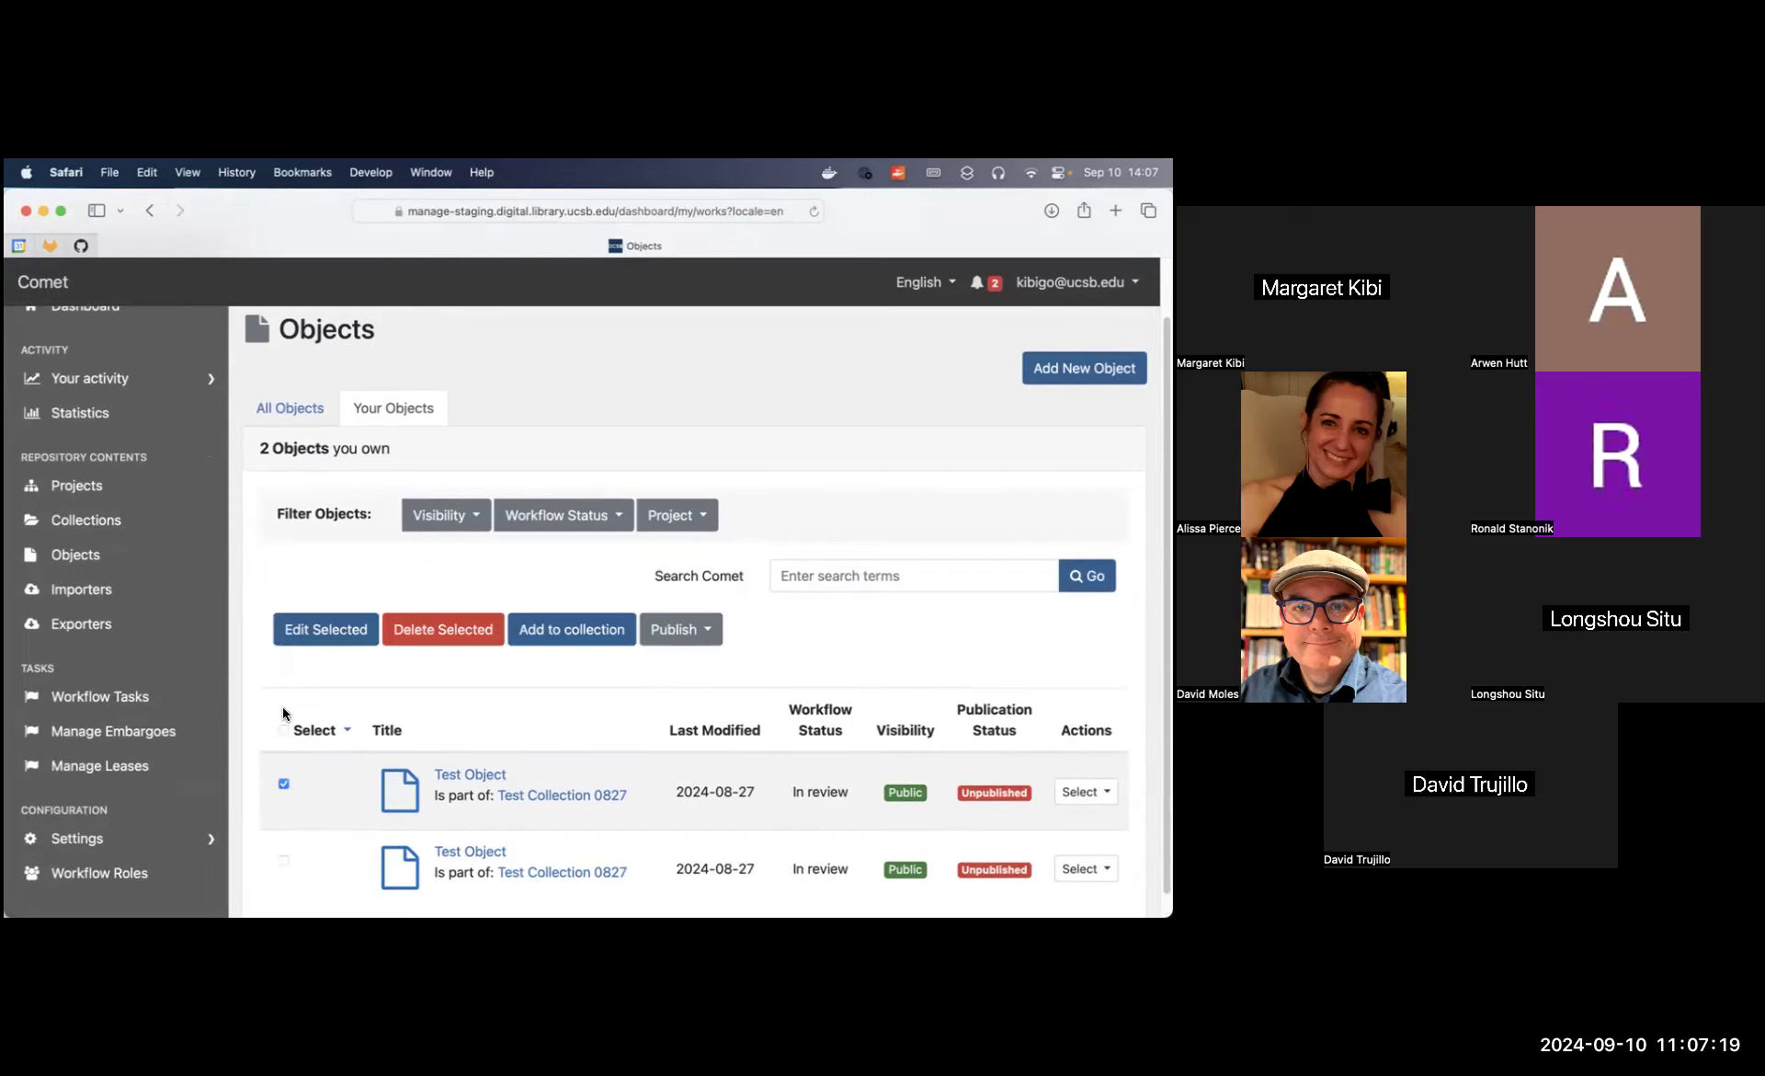
scroll(284, 711, "down", 1)
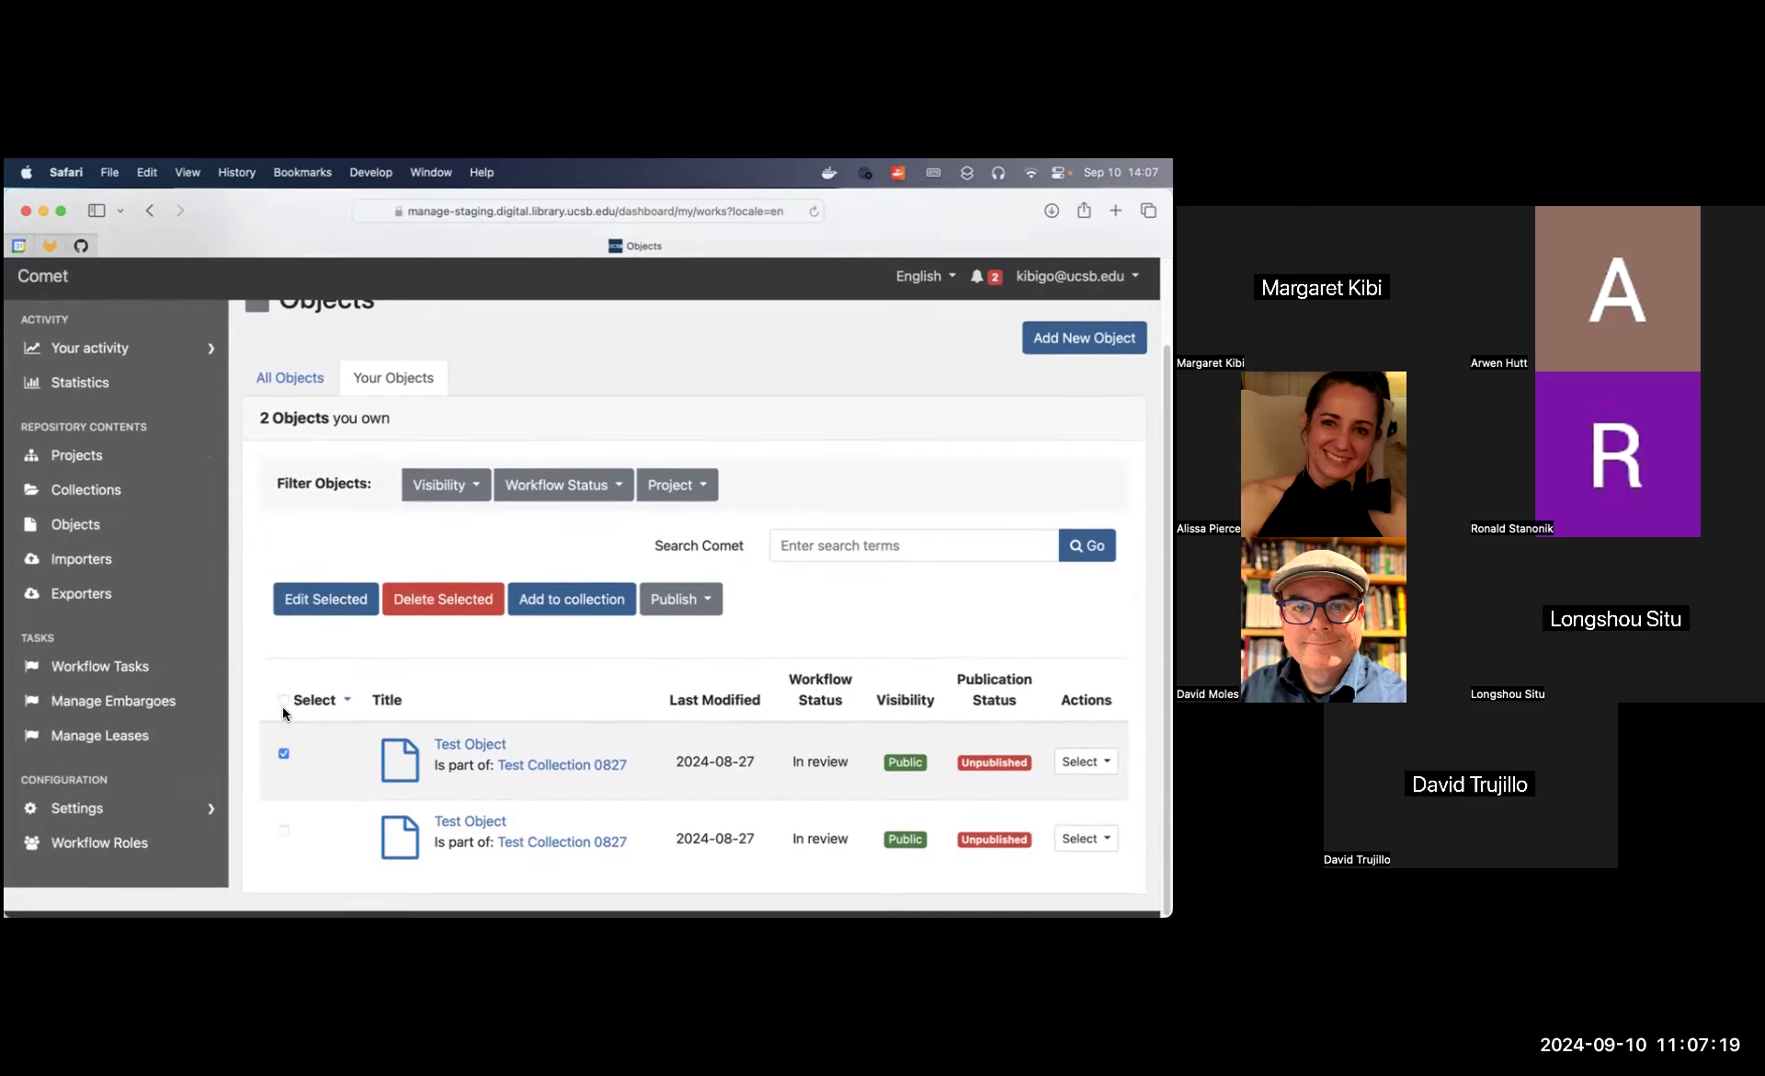
left_click(283, 834)
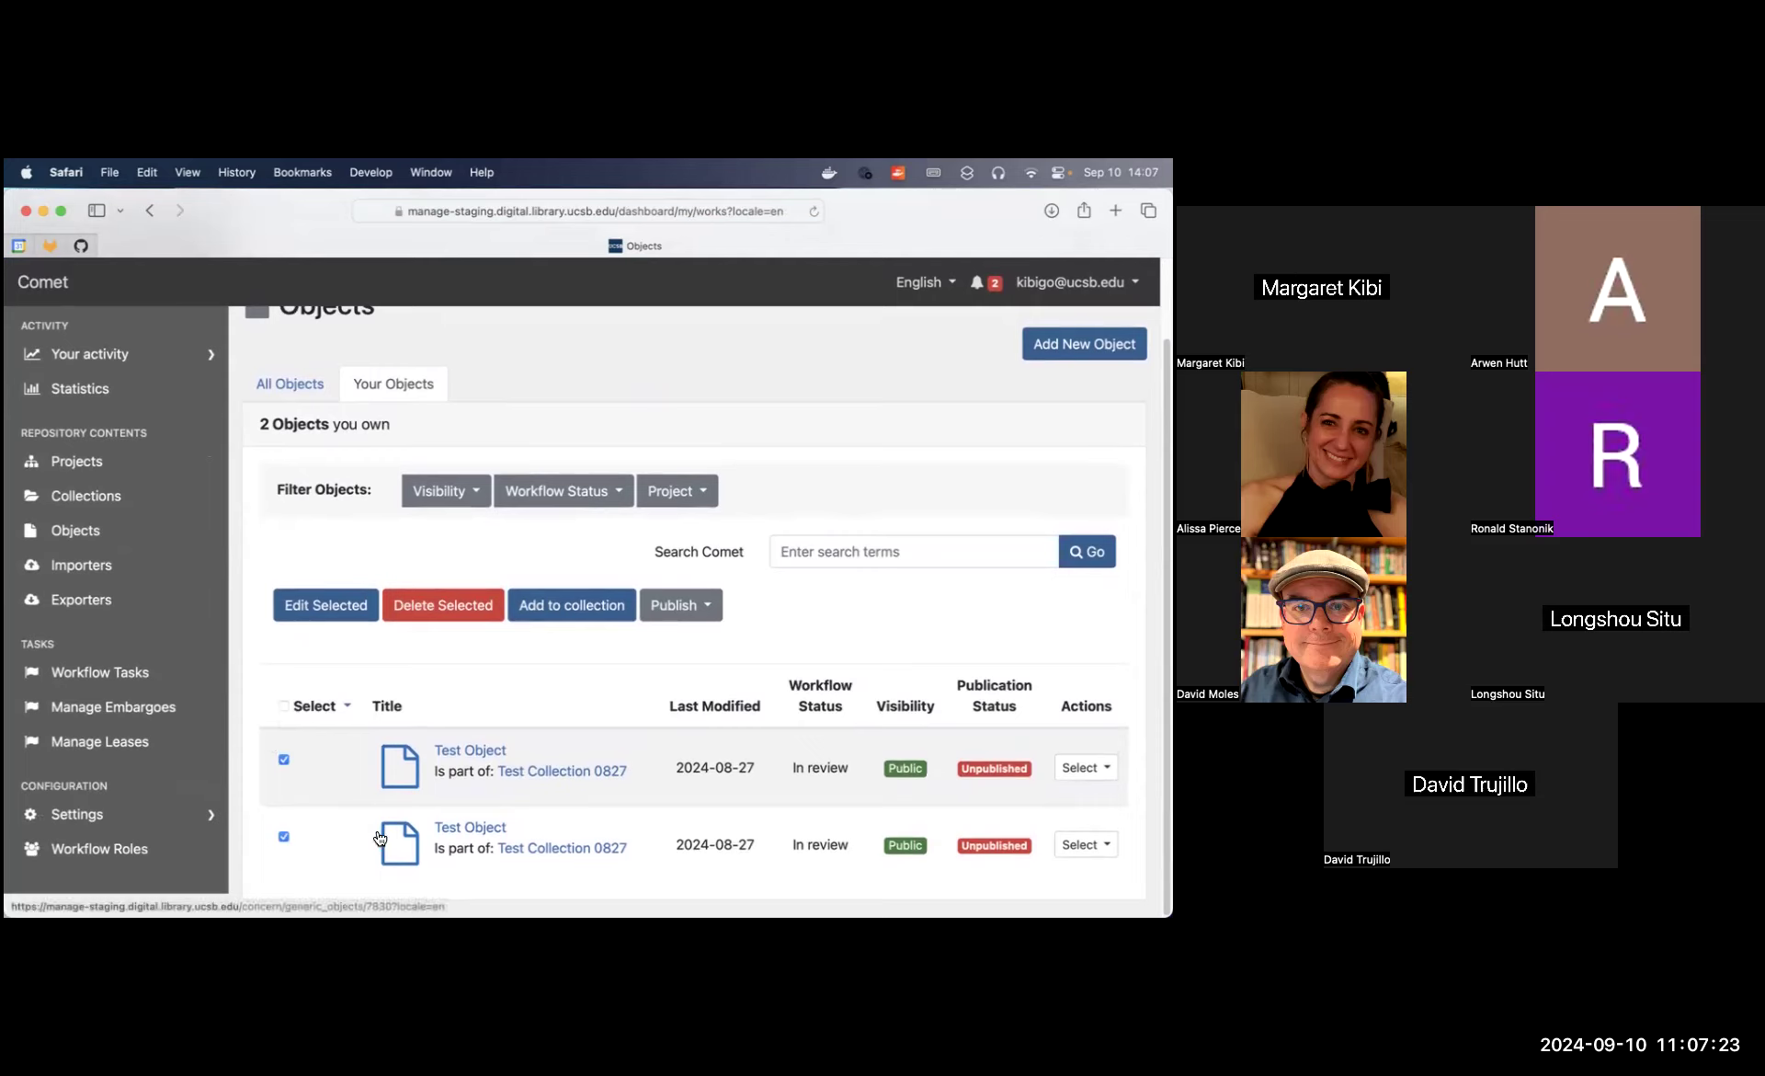
left_click(702, 606)
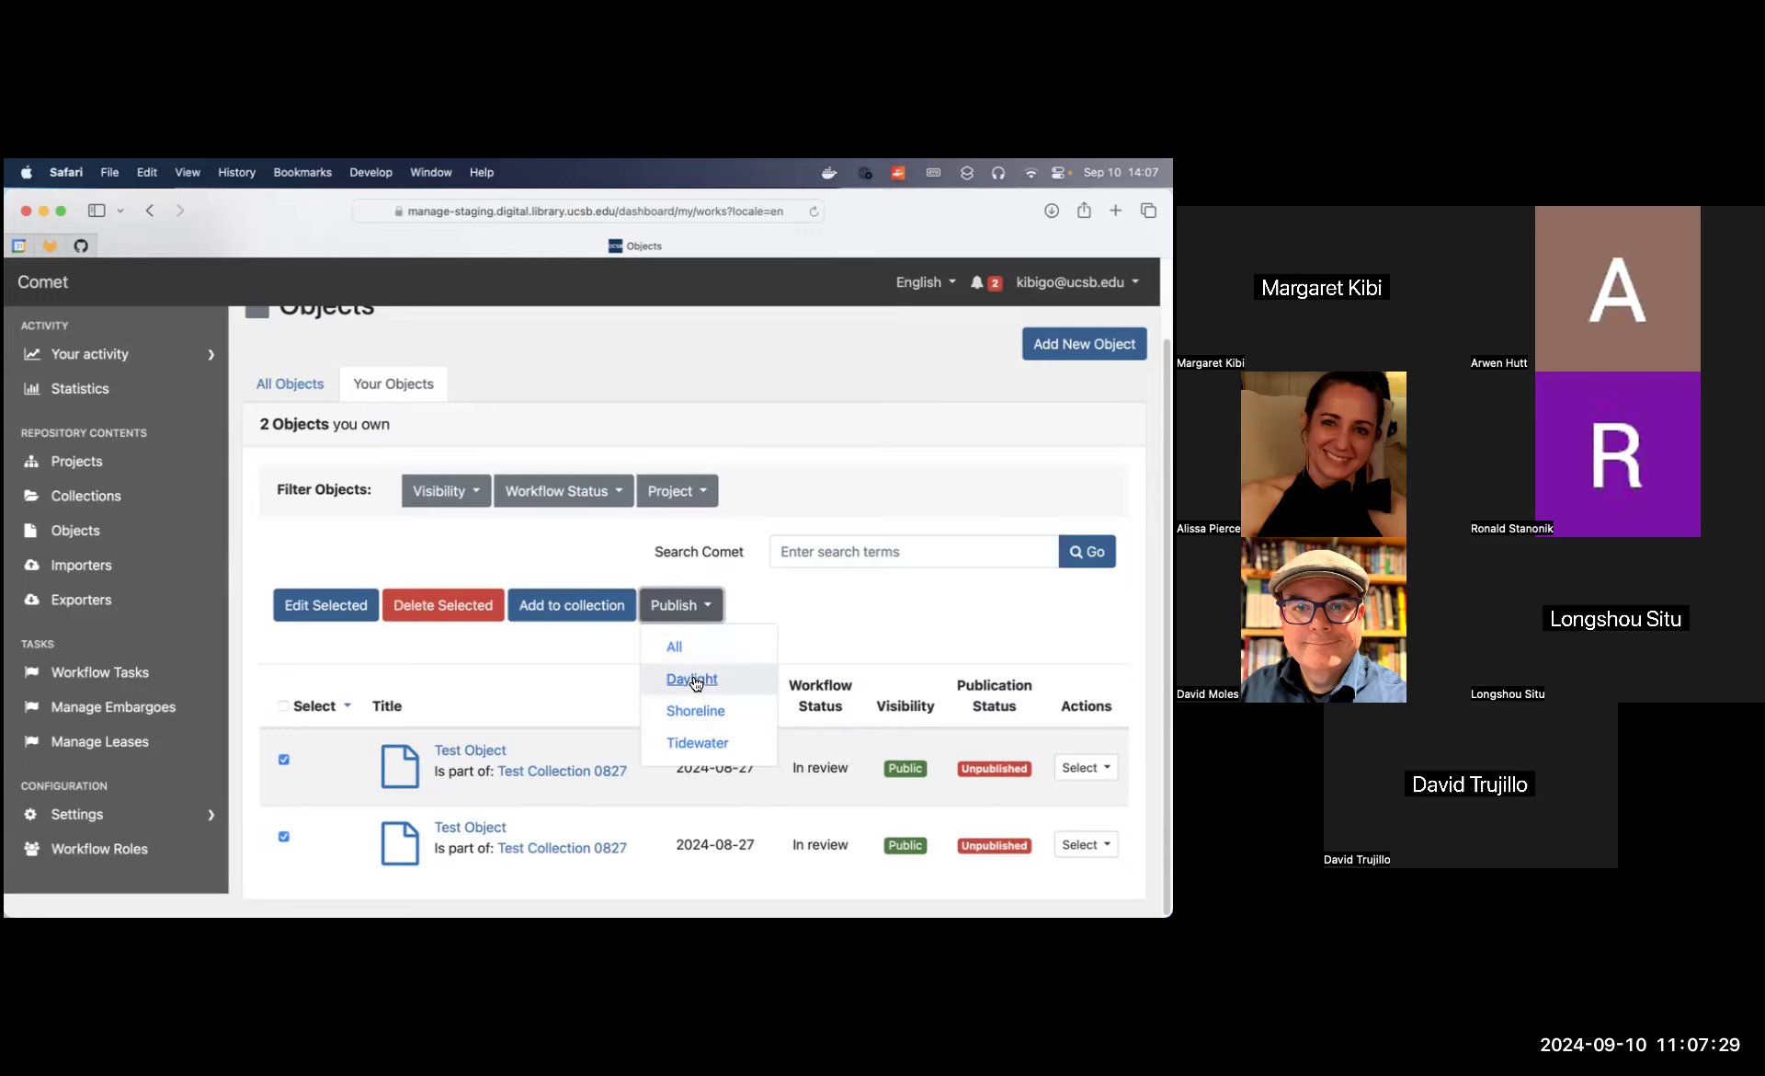
left_click(731, 744)
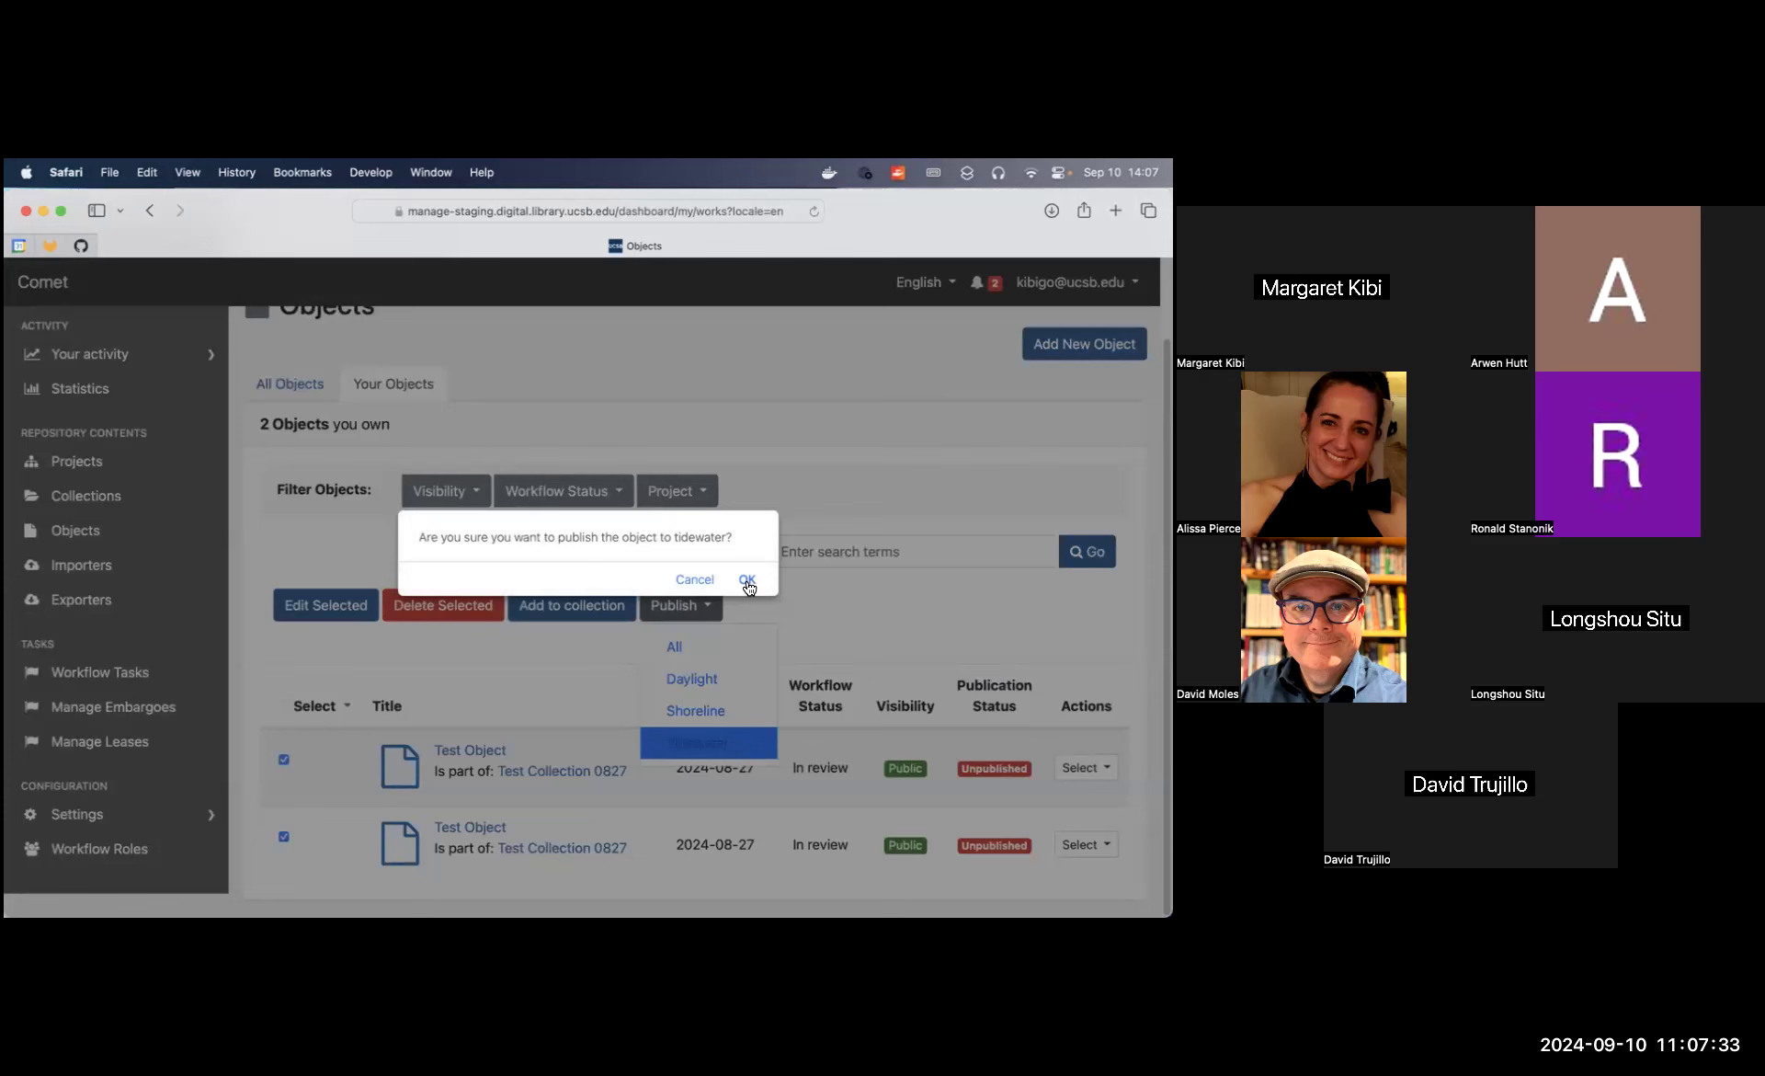
left_click(748, 581)
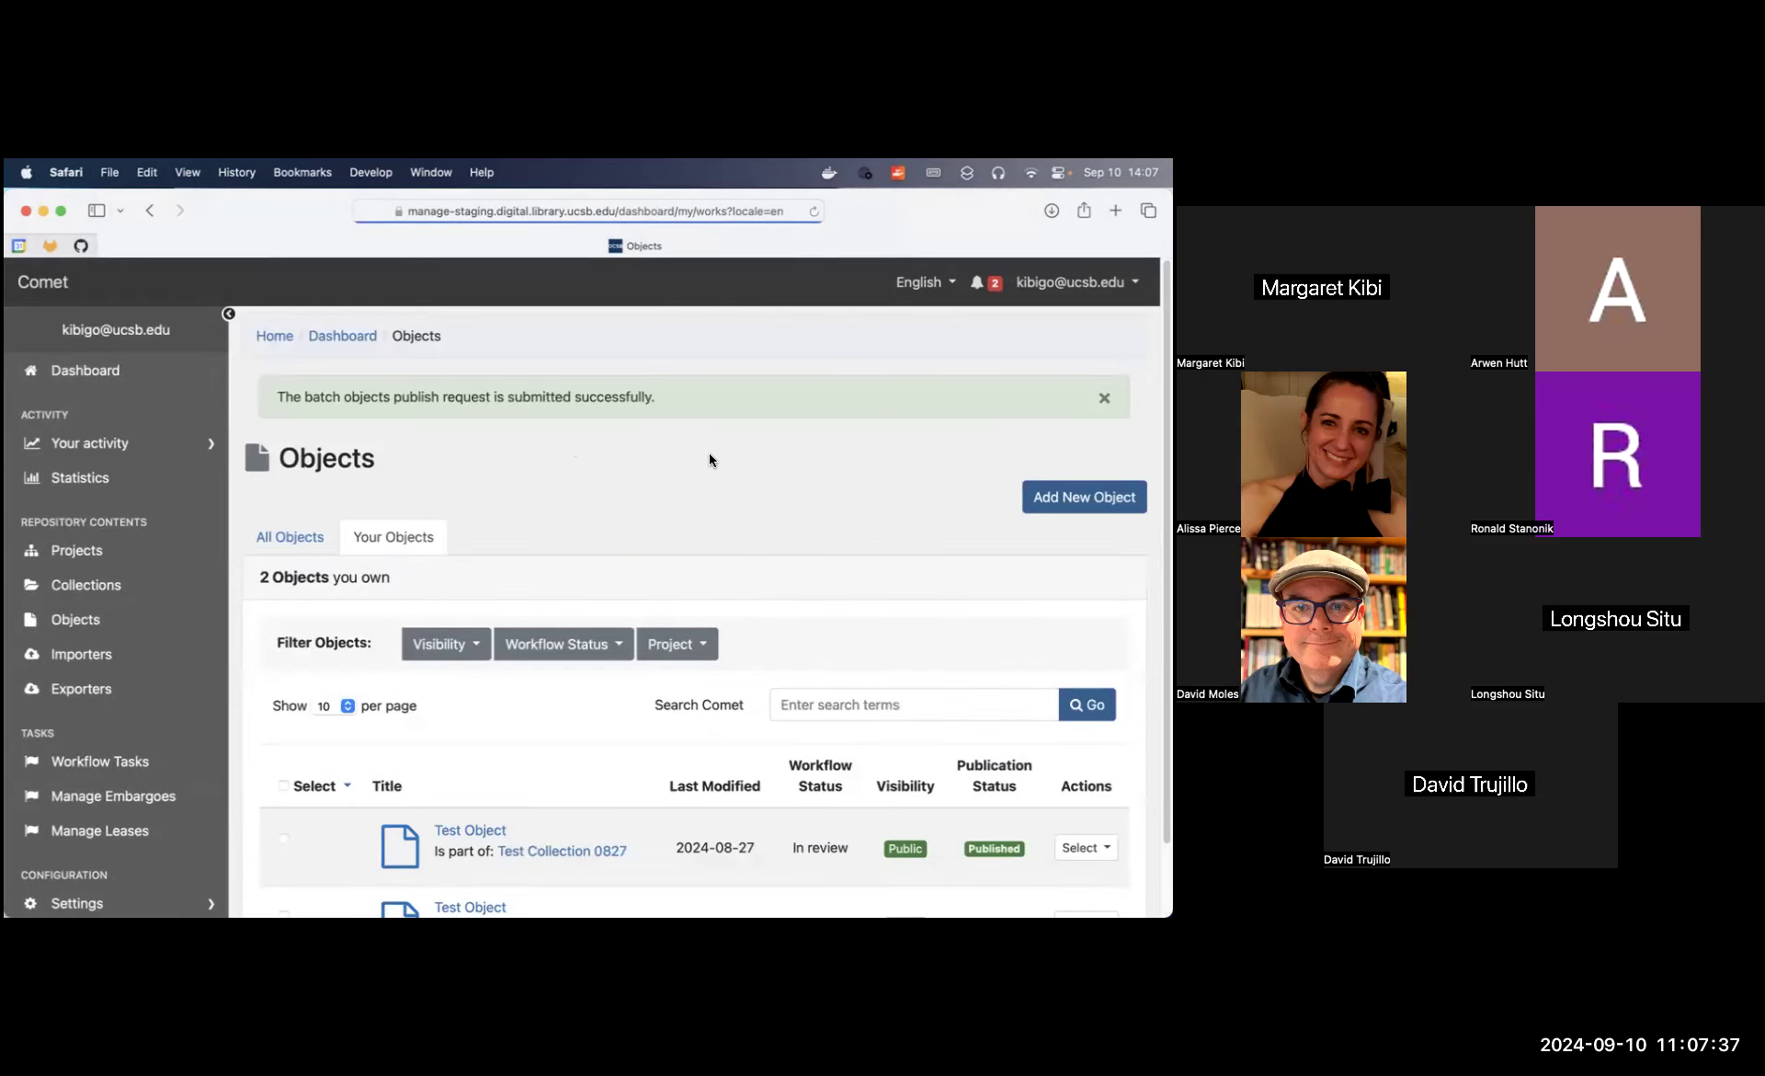
Select both Test Objects, view the first one's detail page, and return to the list
scroll(714, 454, "down", 2)
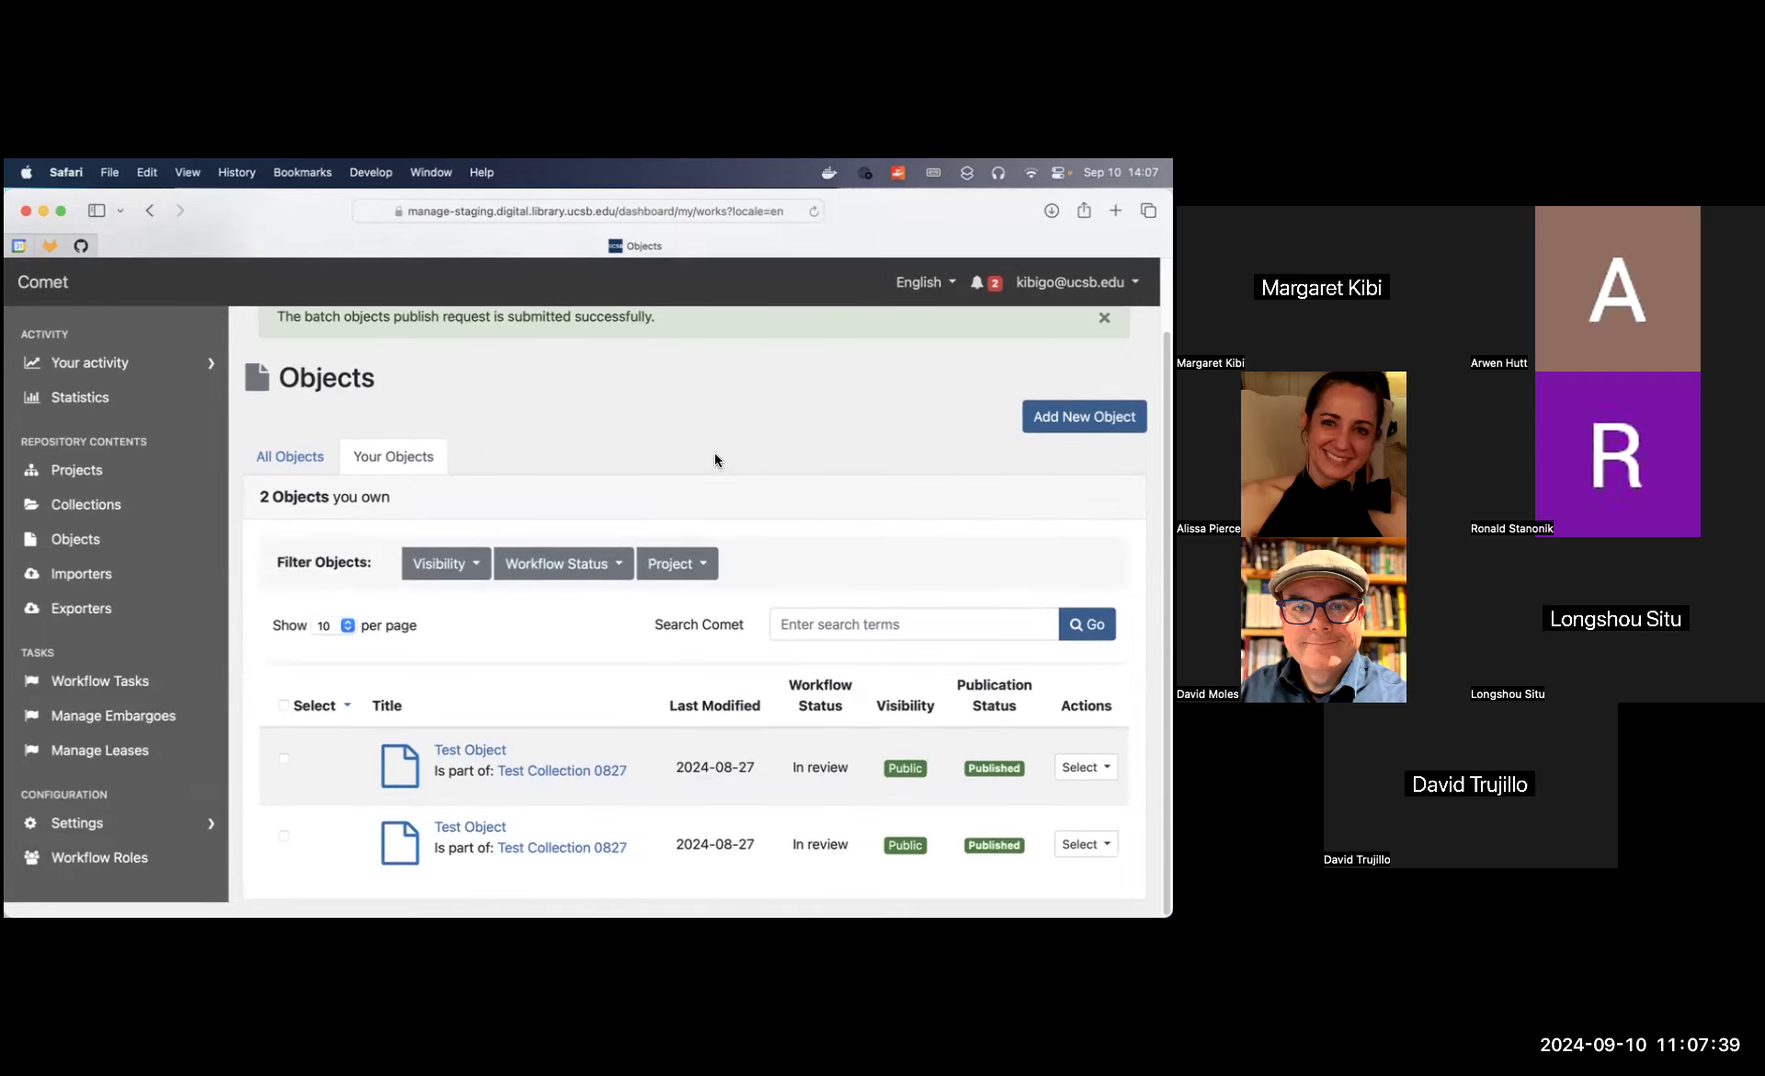
left_click(283, 758)
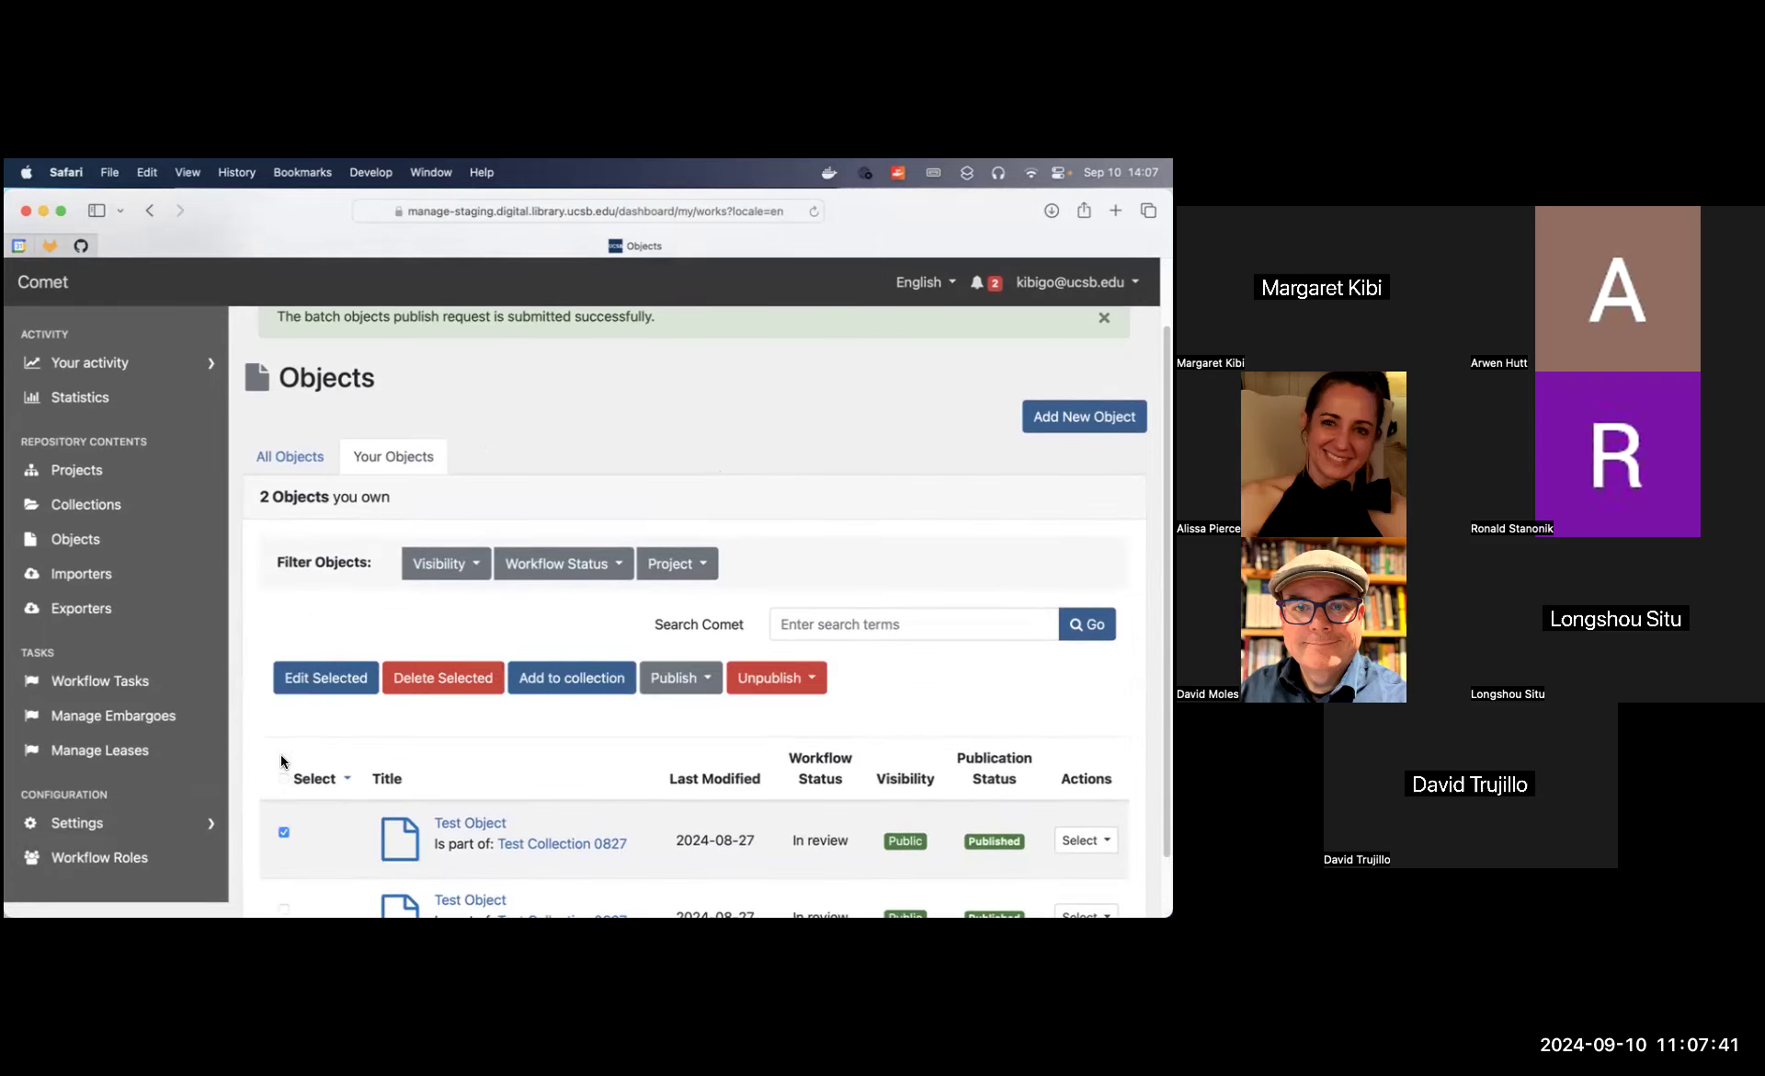
scroll(289, 782, "down", 2)
left_click(283, 837)
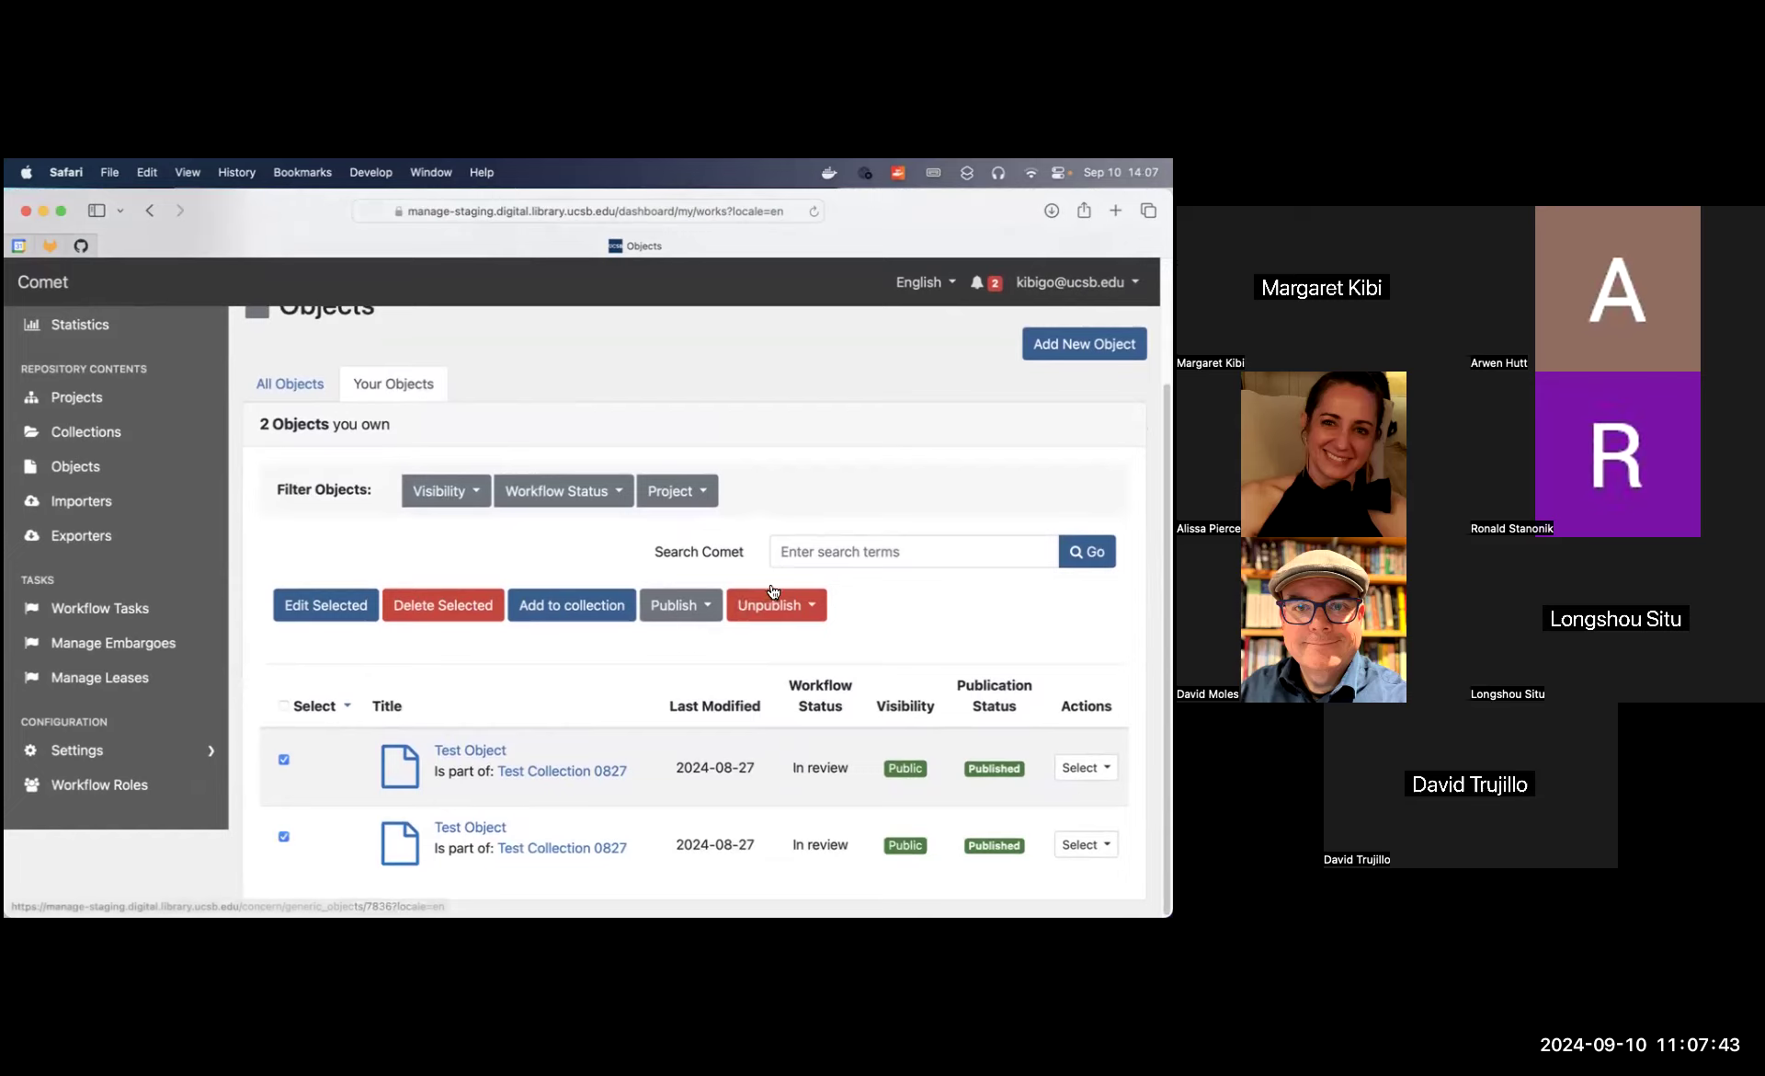
left_click(487, 750)
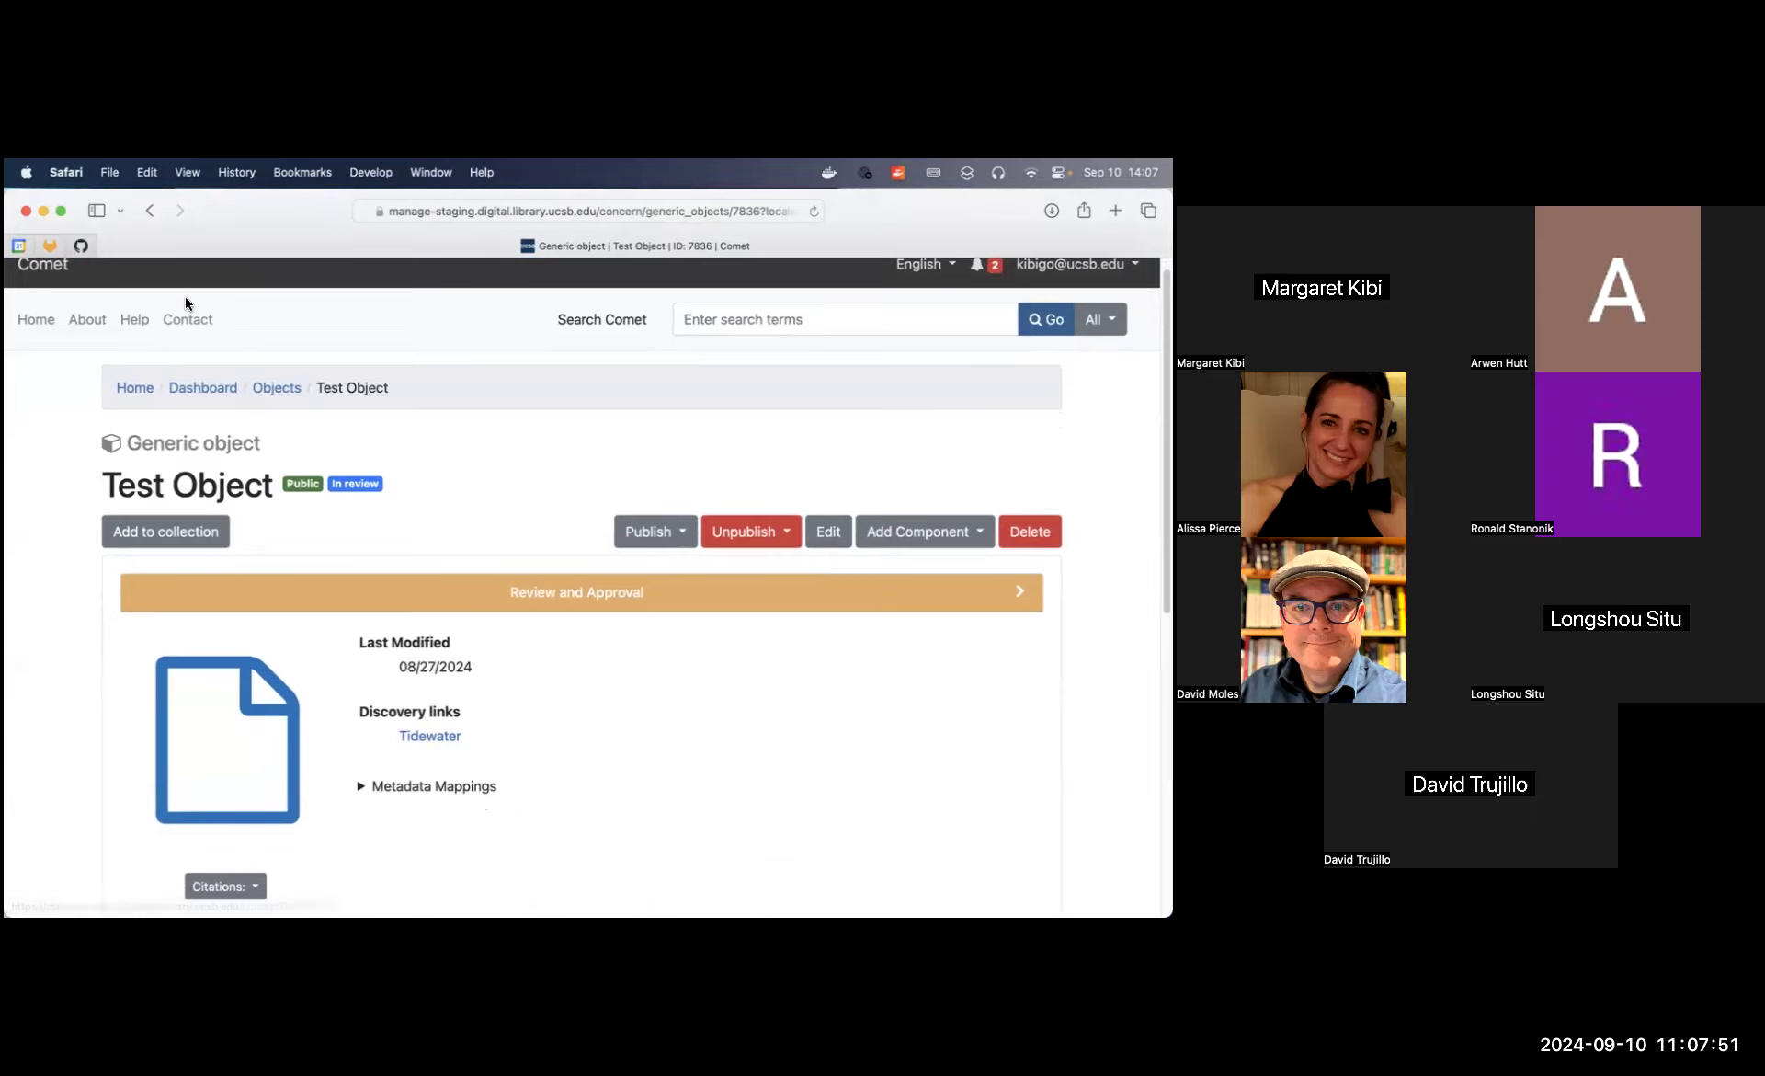
left_click(149, 211)
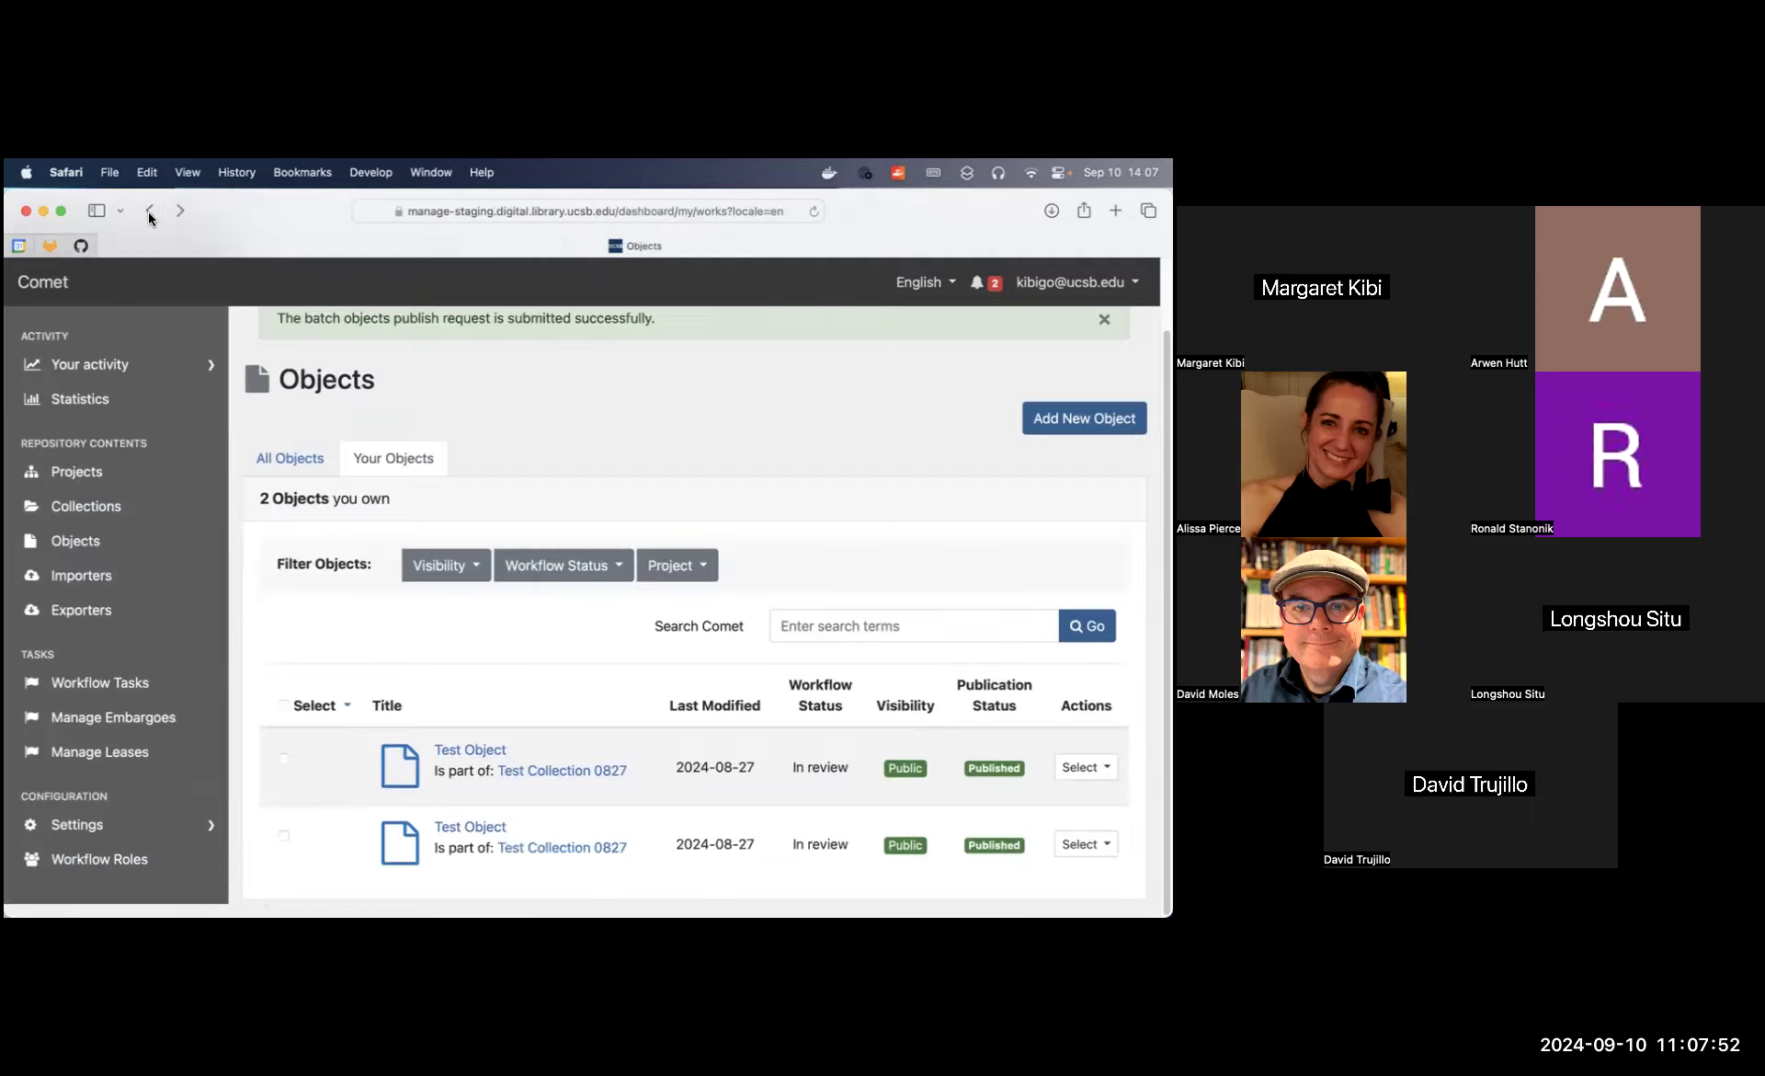
Reselect both Test Objects and unpublish them from Tidewater, confirming
left_click(284, 758)
scroll(280, 888, "down", 1)
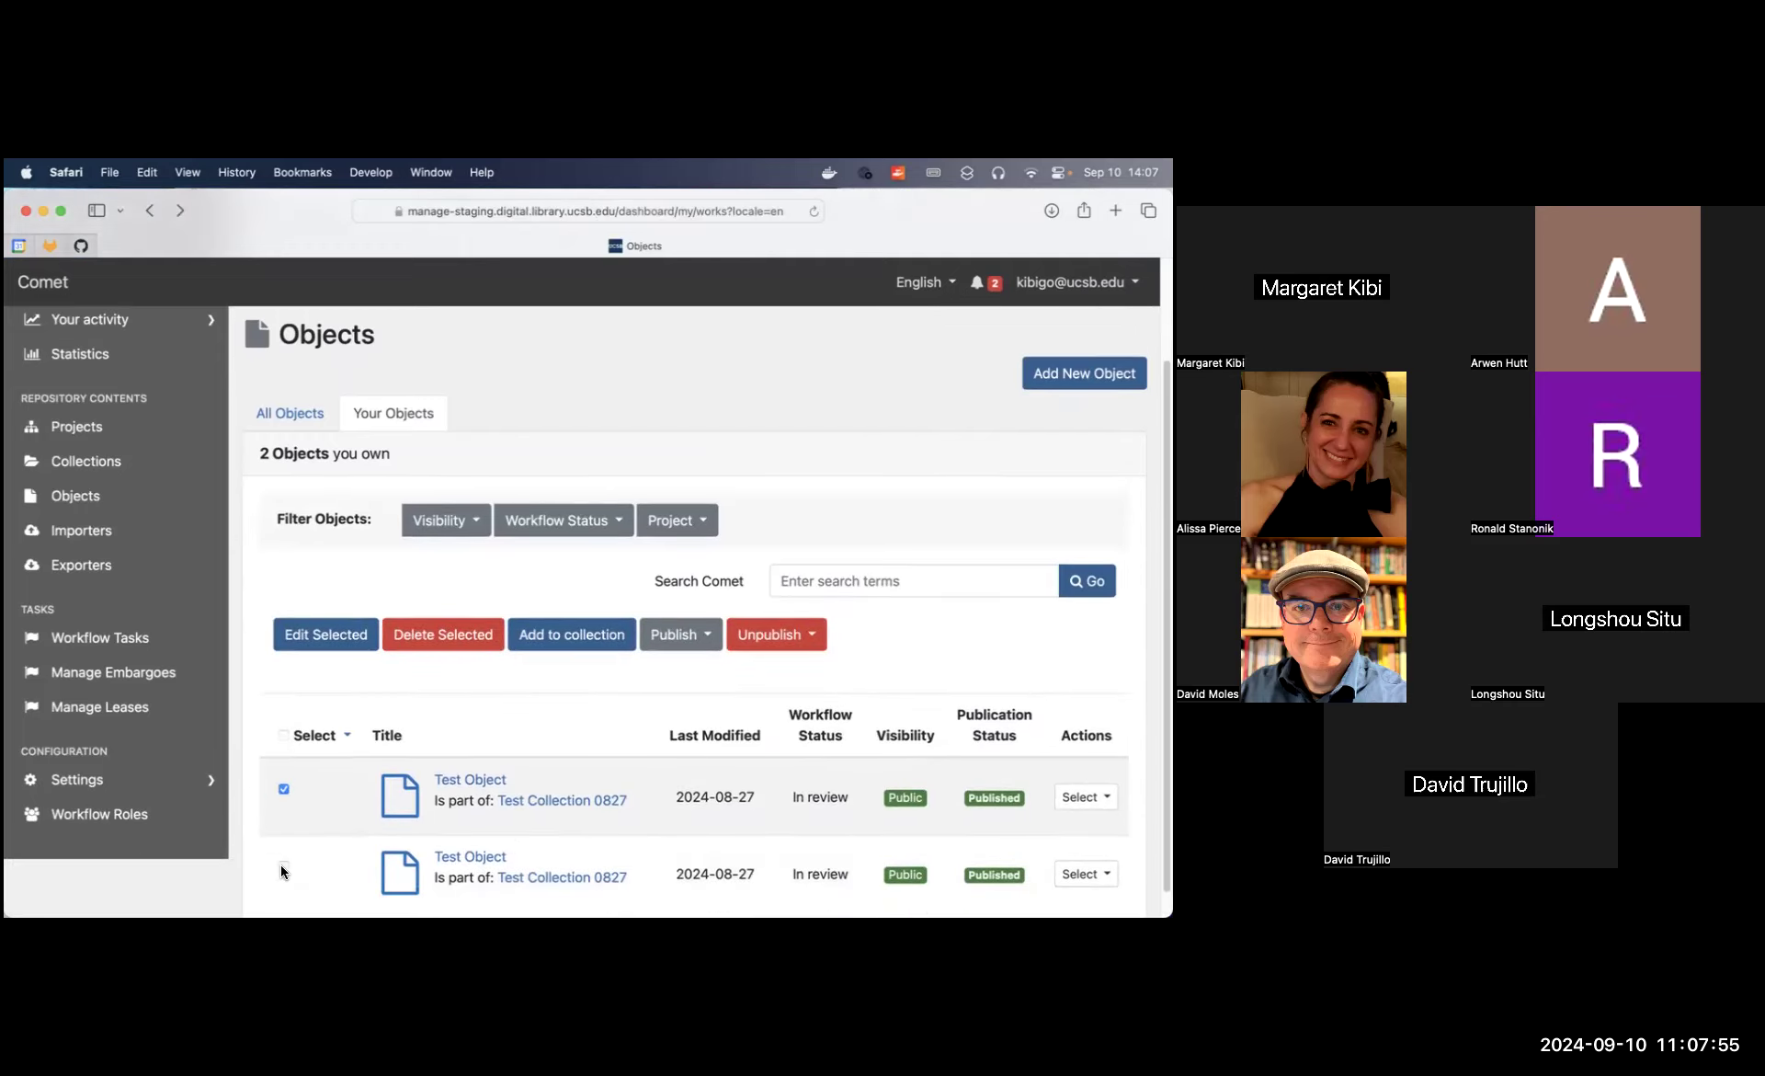
left_click(283, 865)
left_click(761, 644)
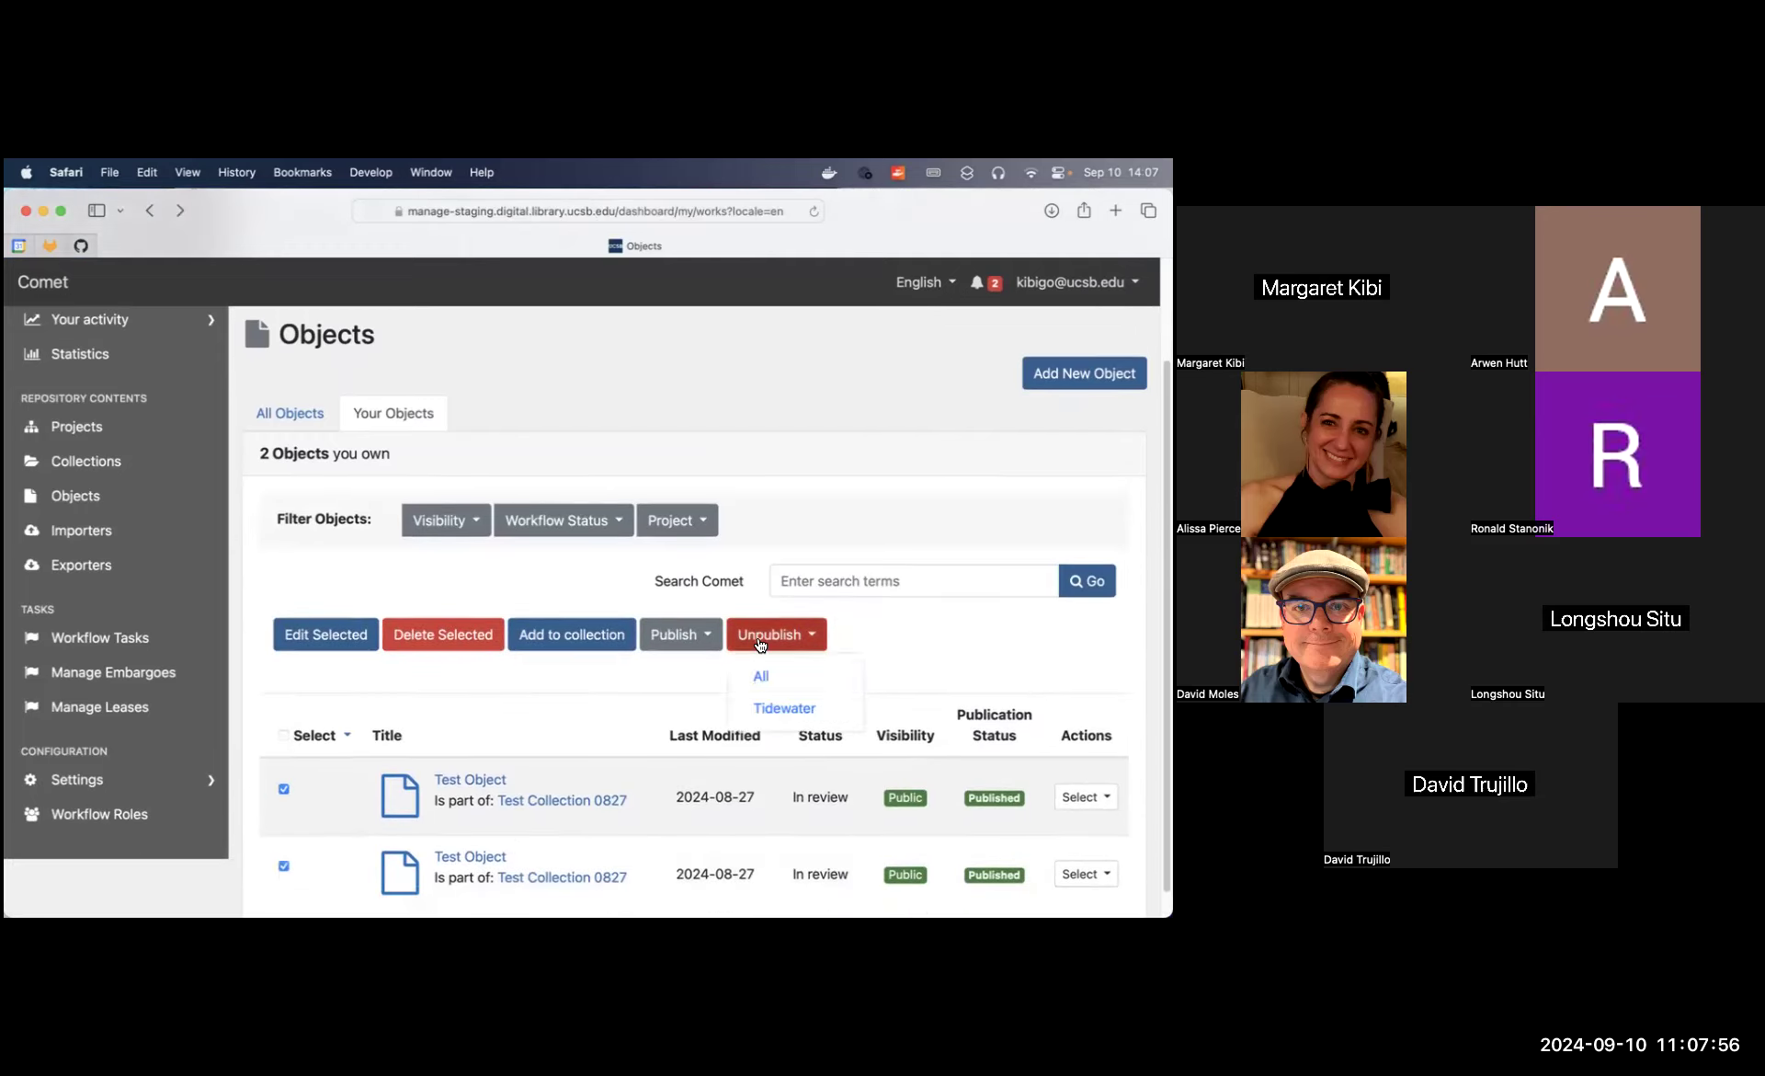
left_click(772, 708)
left_click(752, 589)
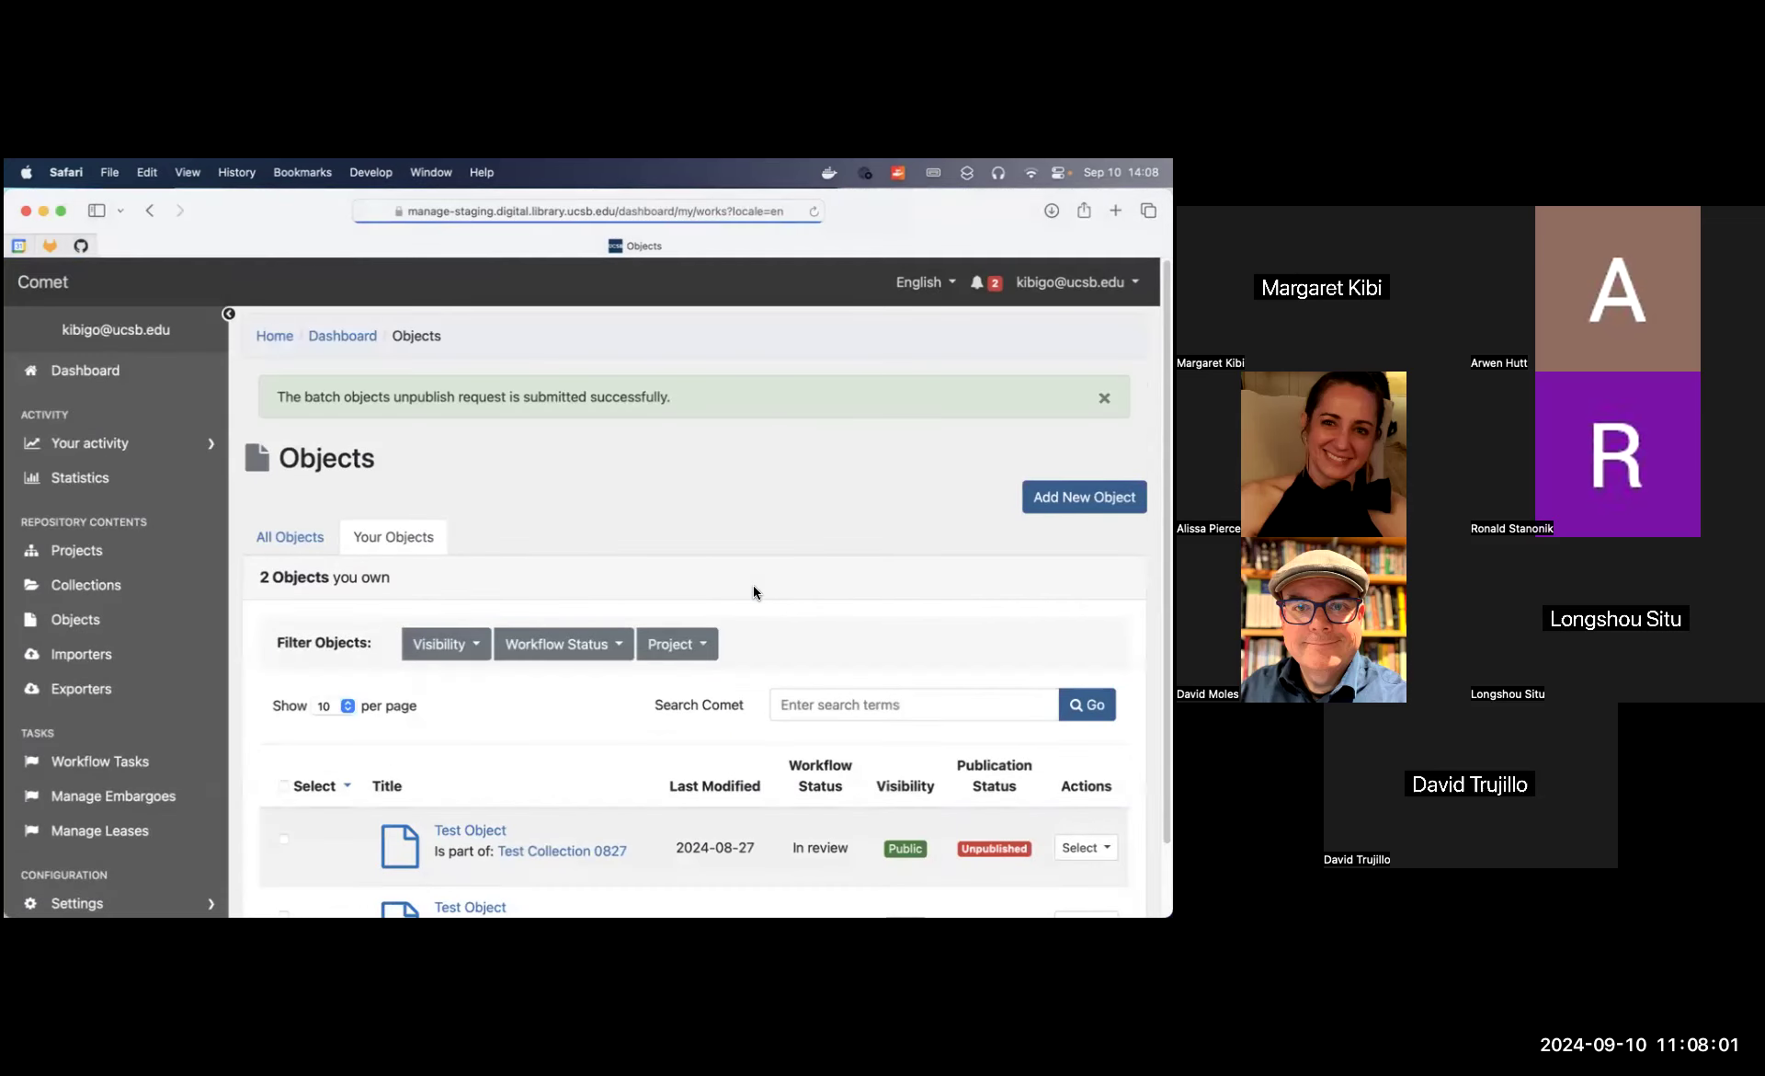
Show All Objects and filter by Workflow Status Under Review, leaving 407 objects
scroll(753, 584, "down", 2)
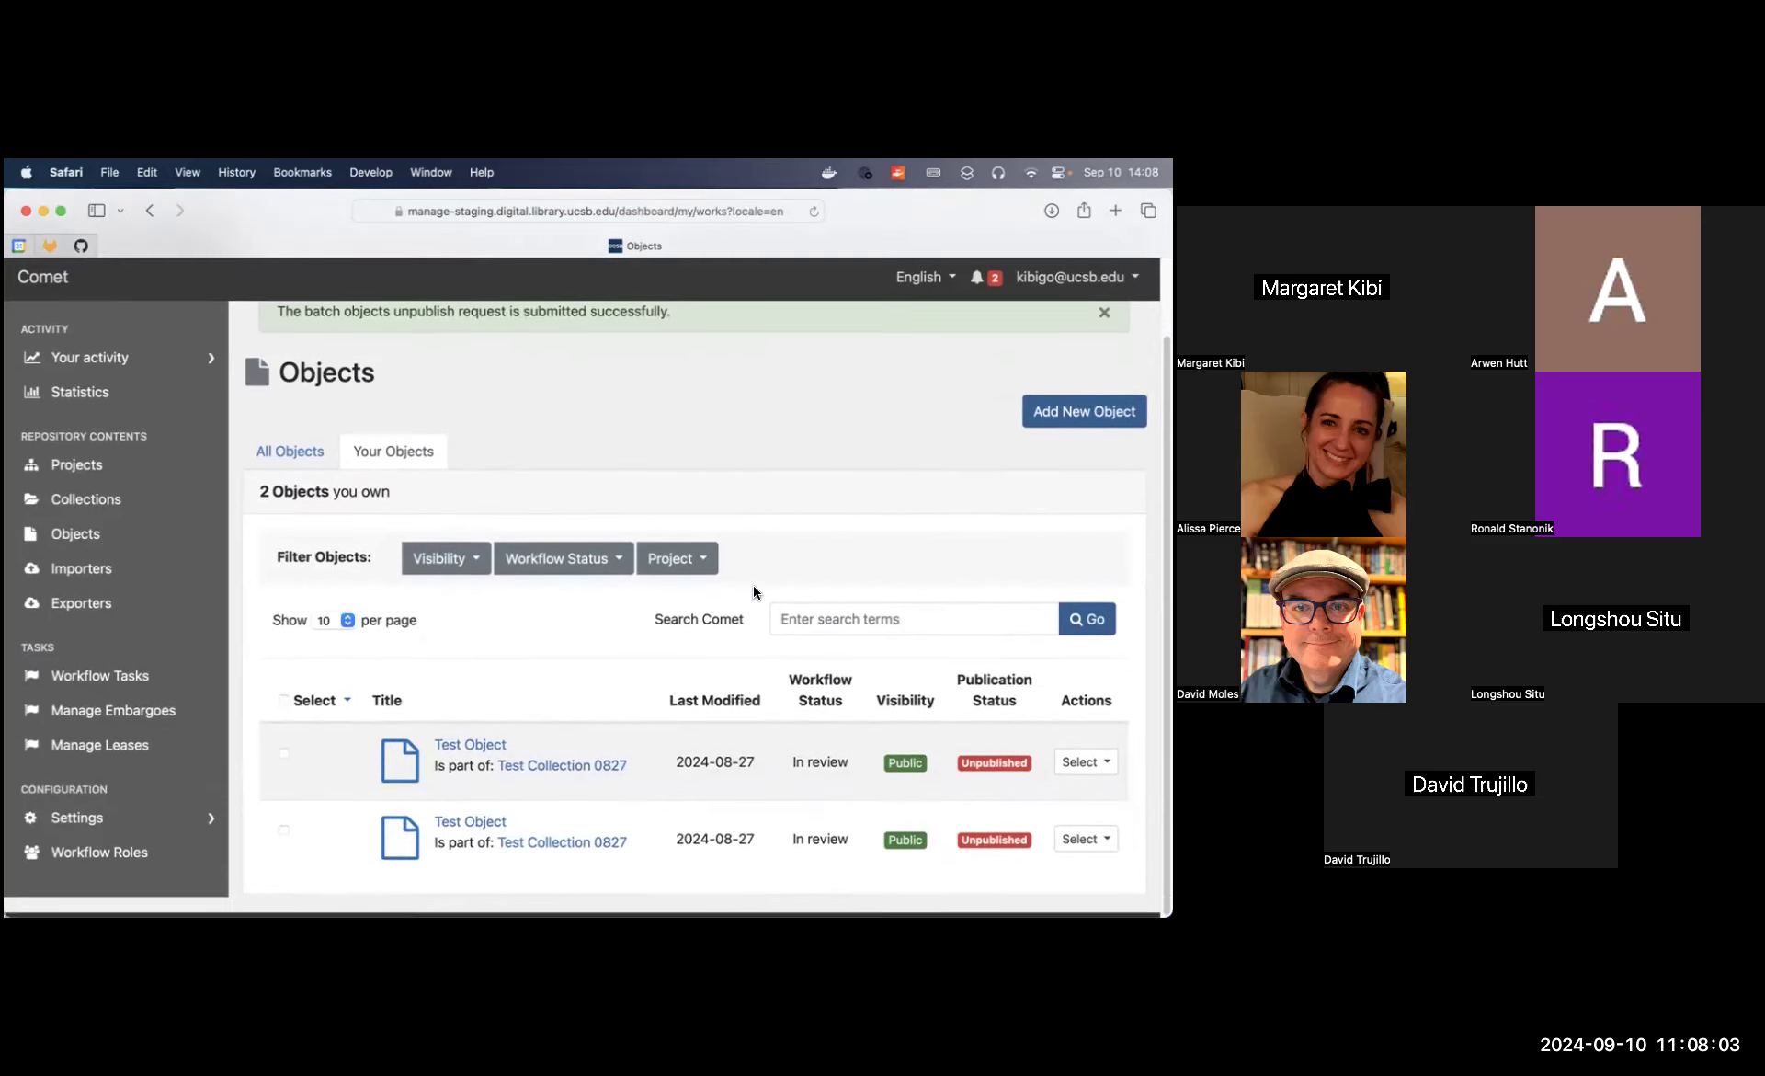
left_click(283, 452)
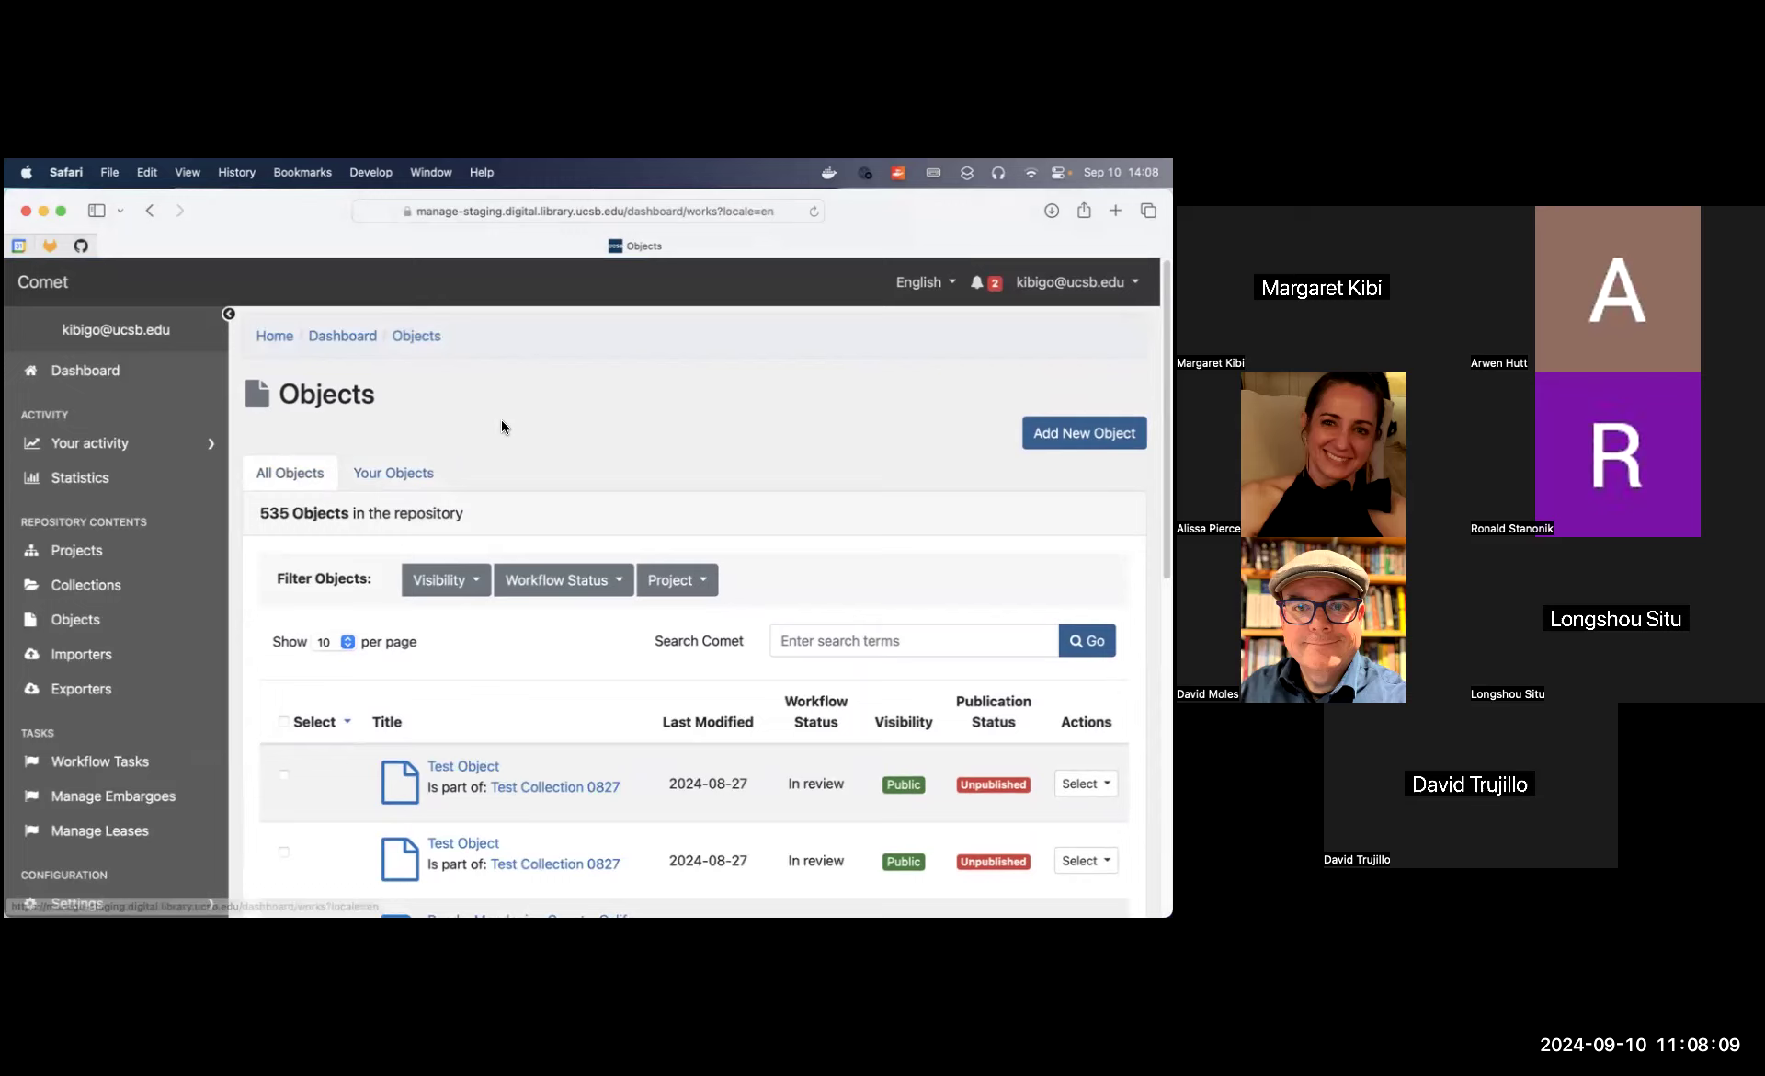
scroll(500, 420, "down", 2)
scroll(502, 428, "down", 1)
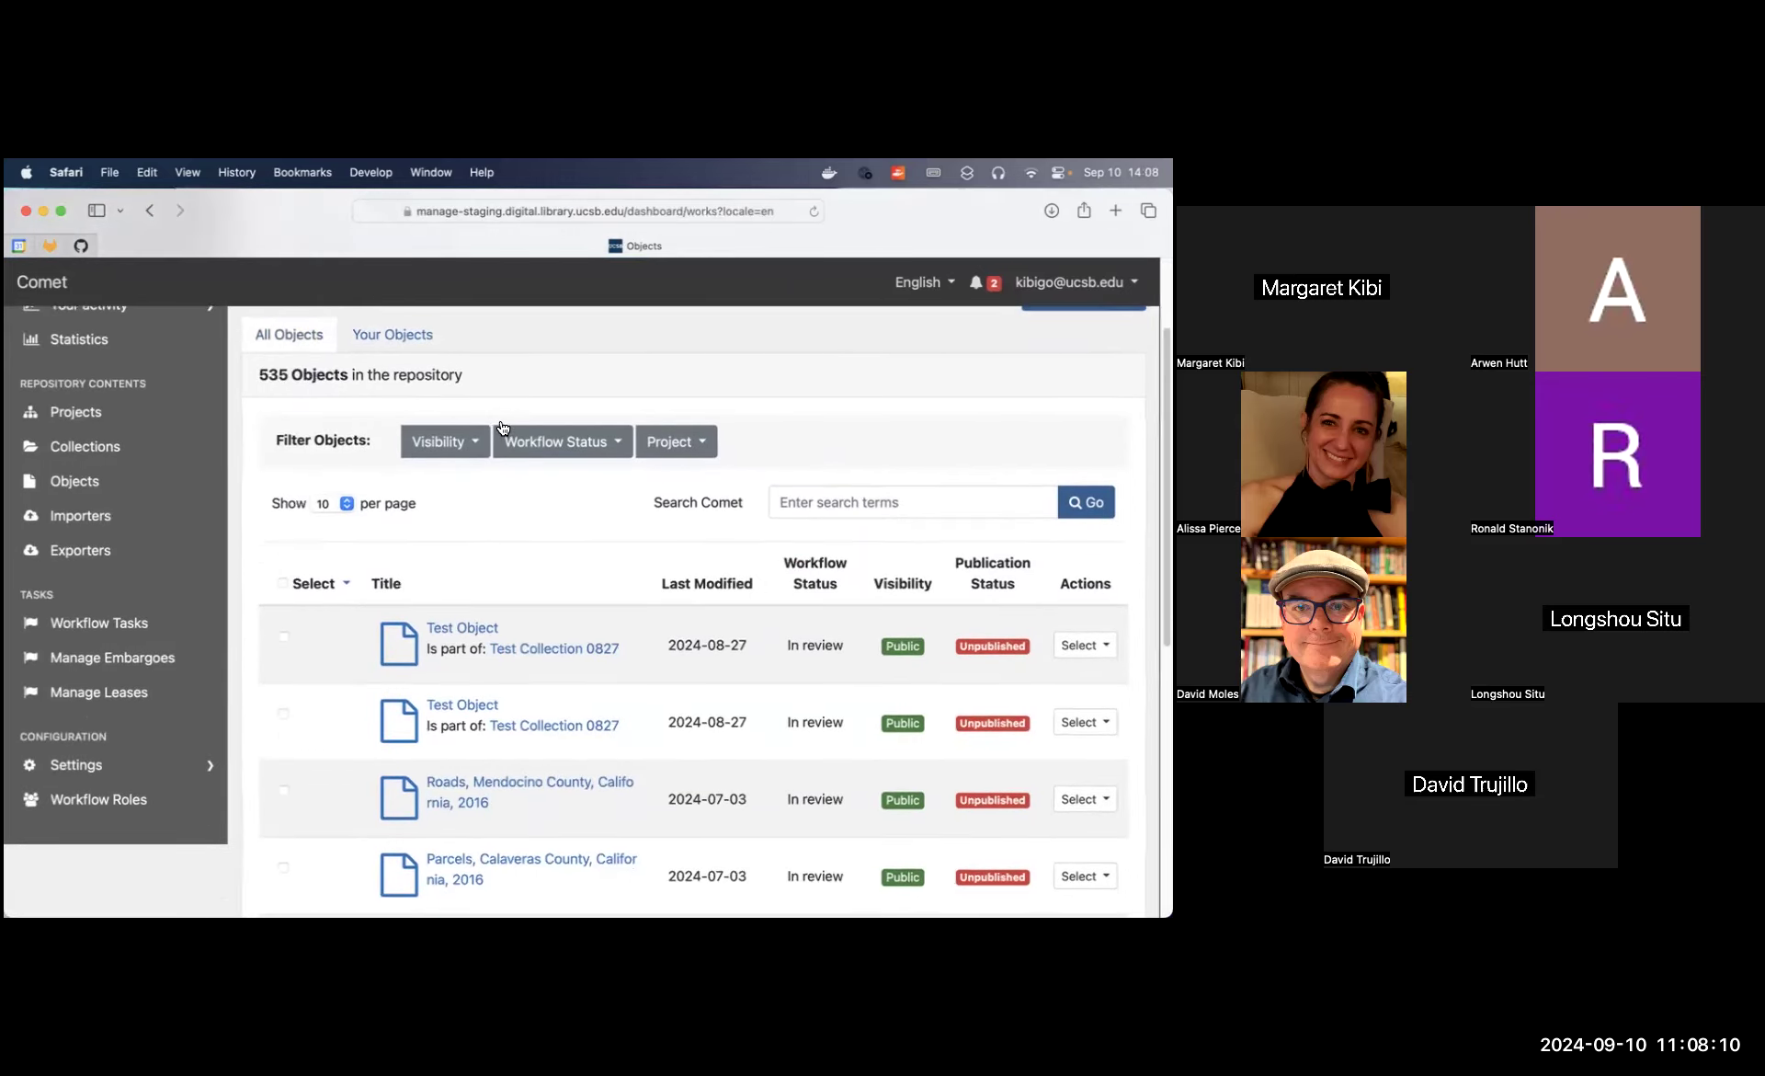
left_click(569, 447)
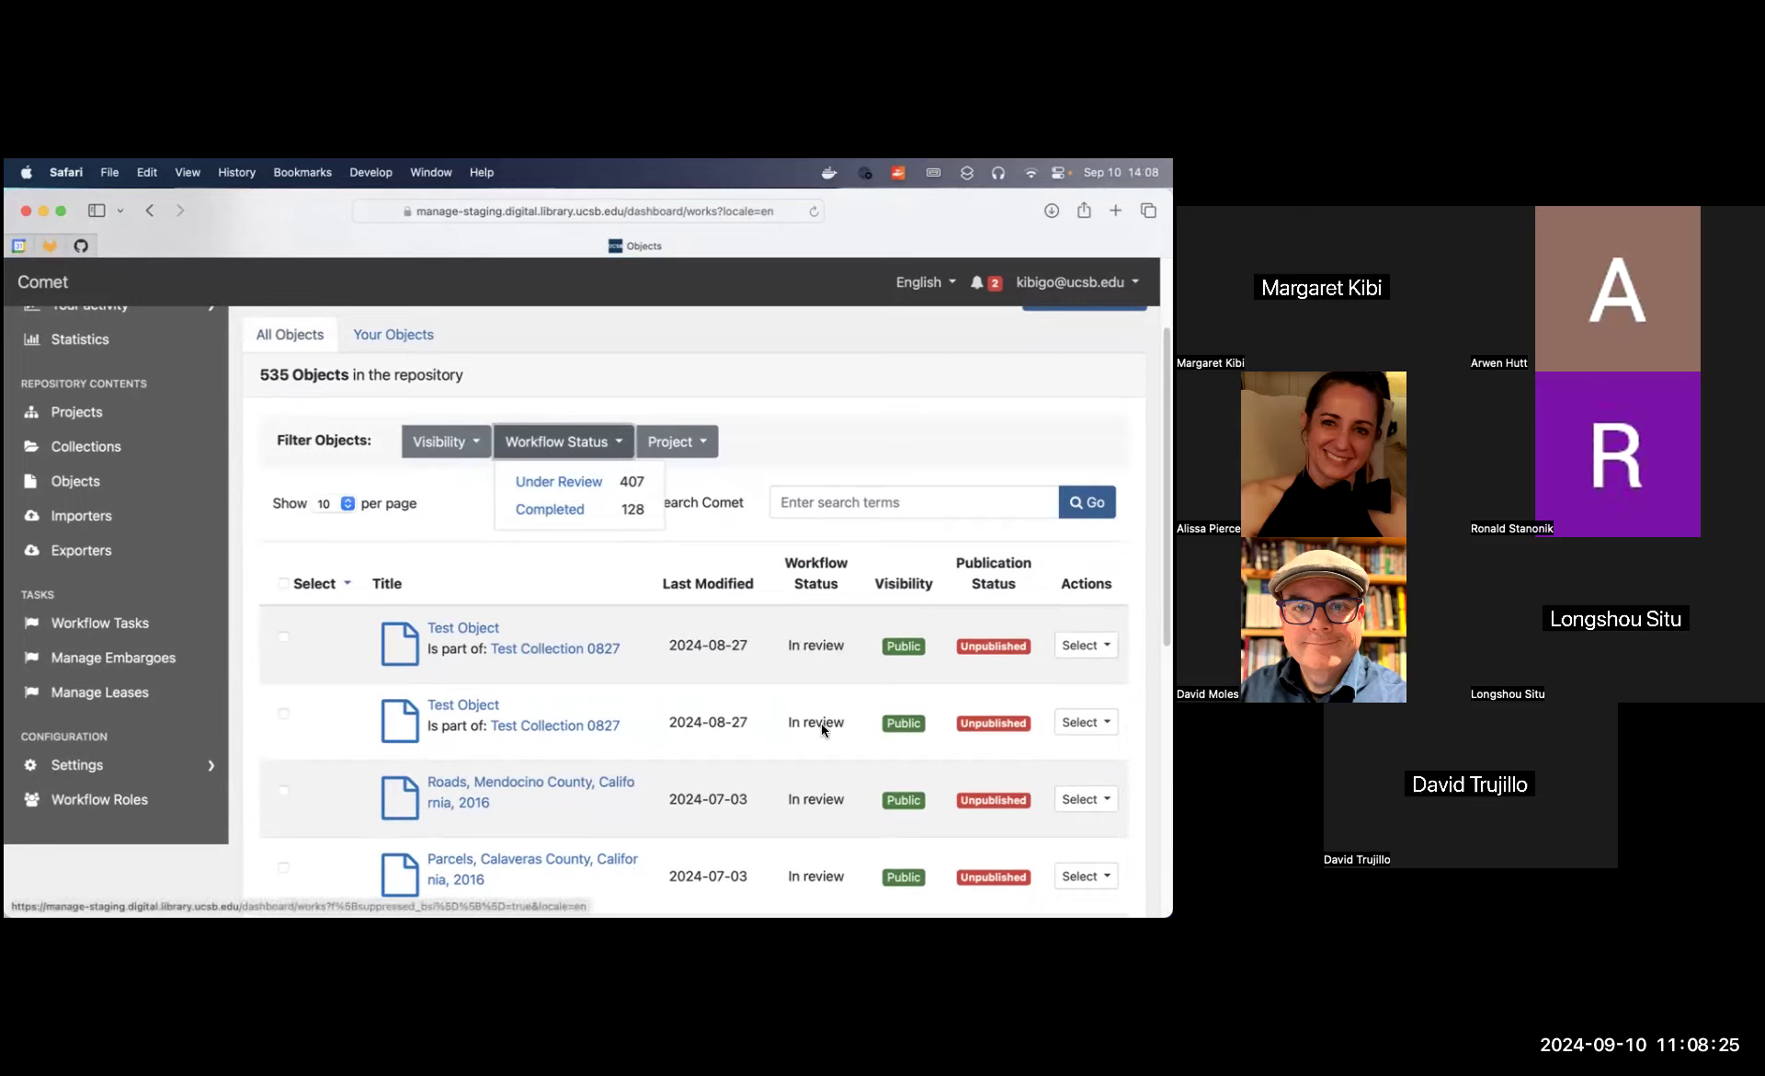
left_click(577, 482)
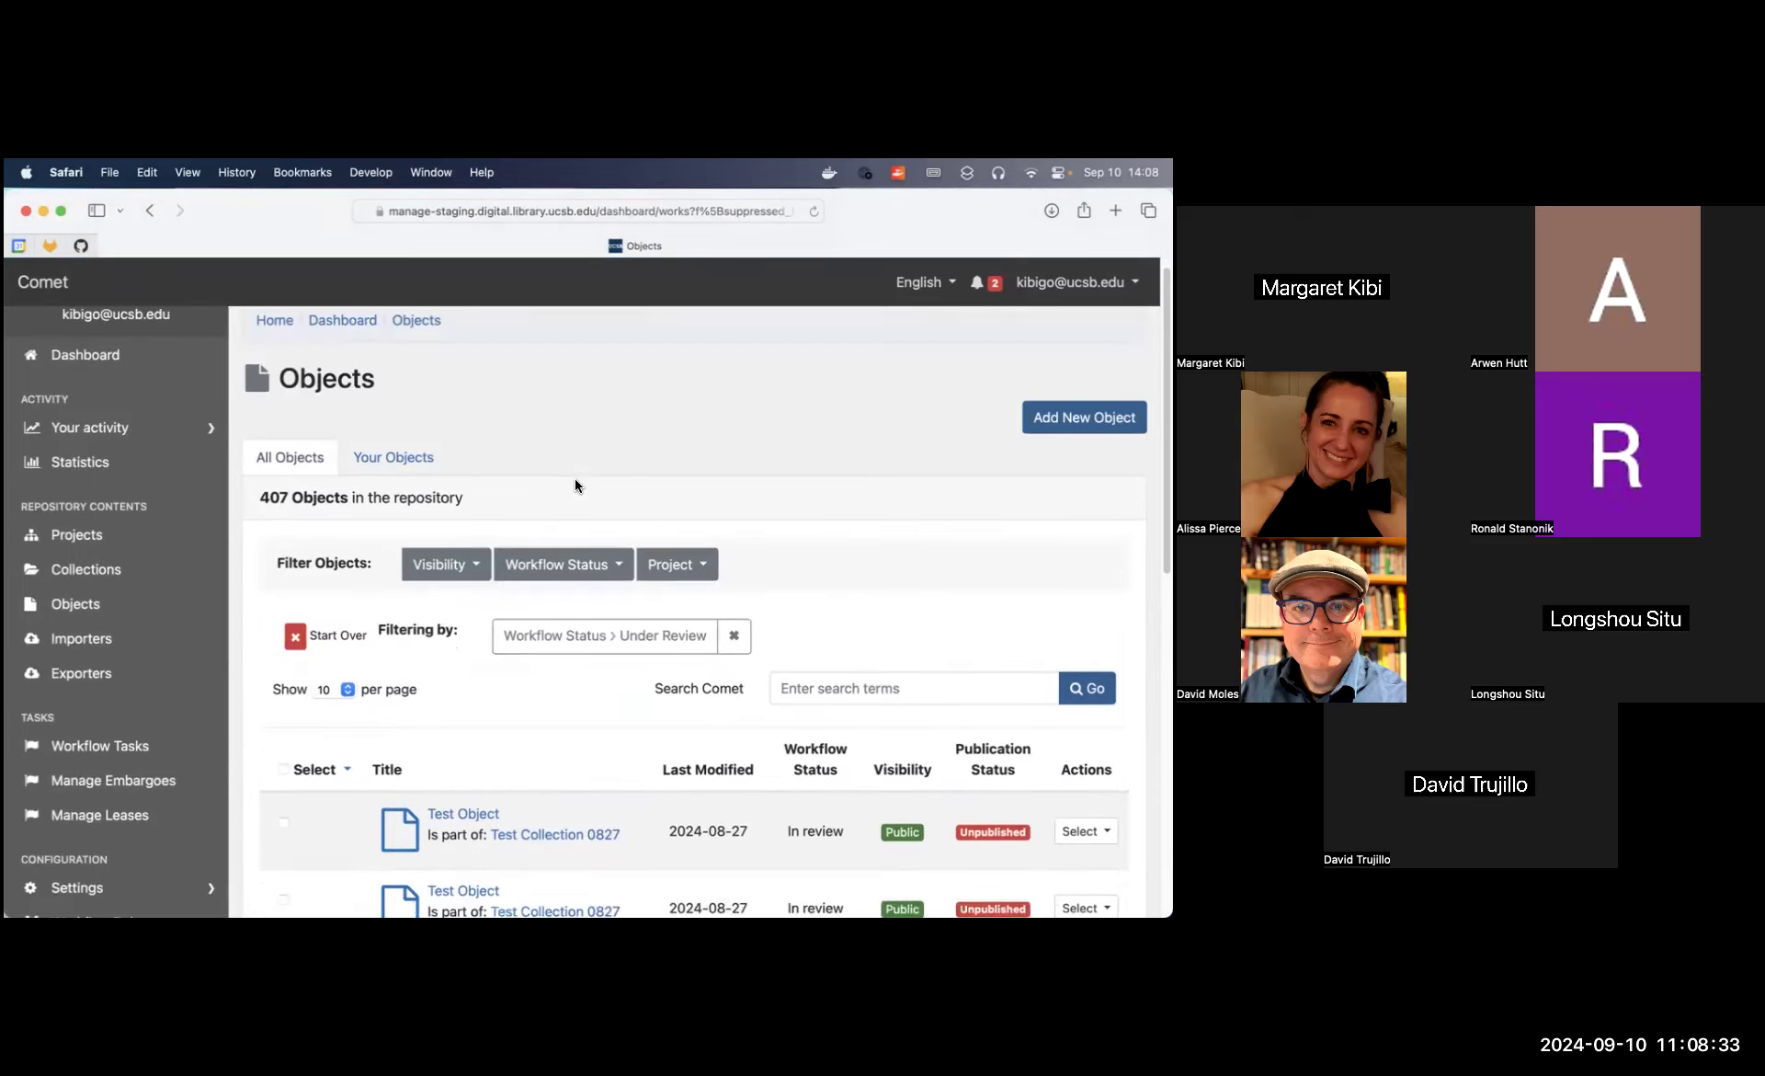
scroll(576, 485, "down", 4)
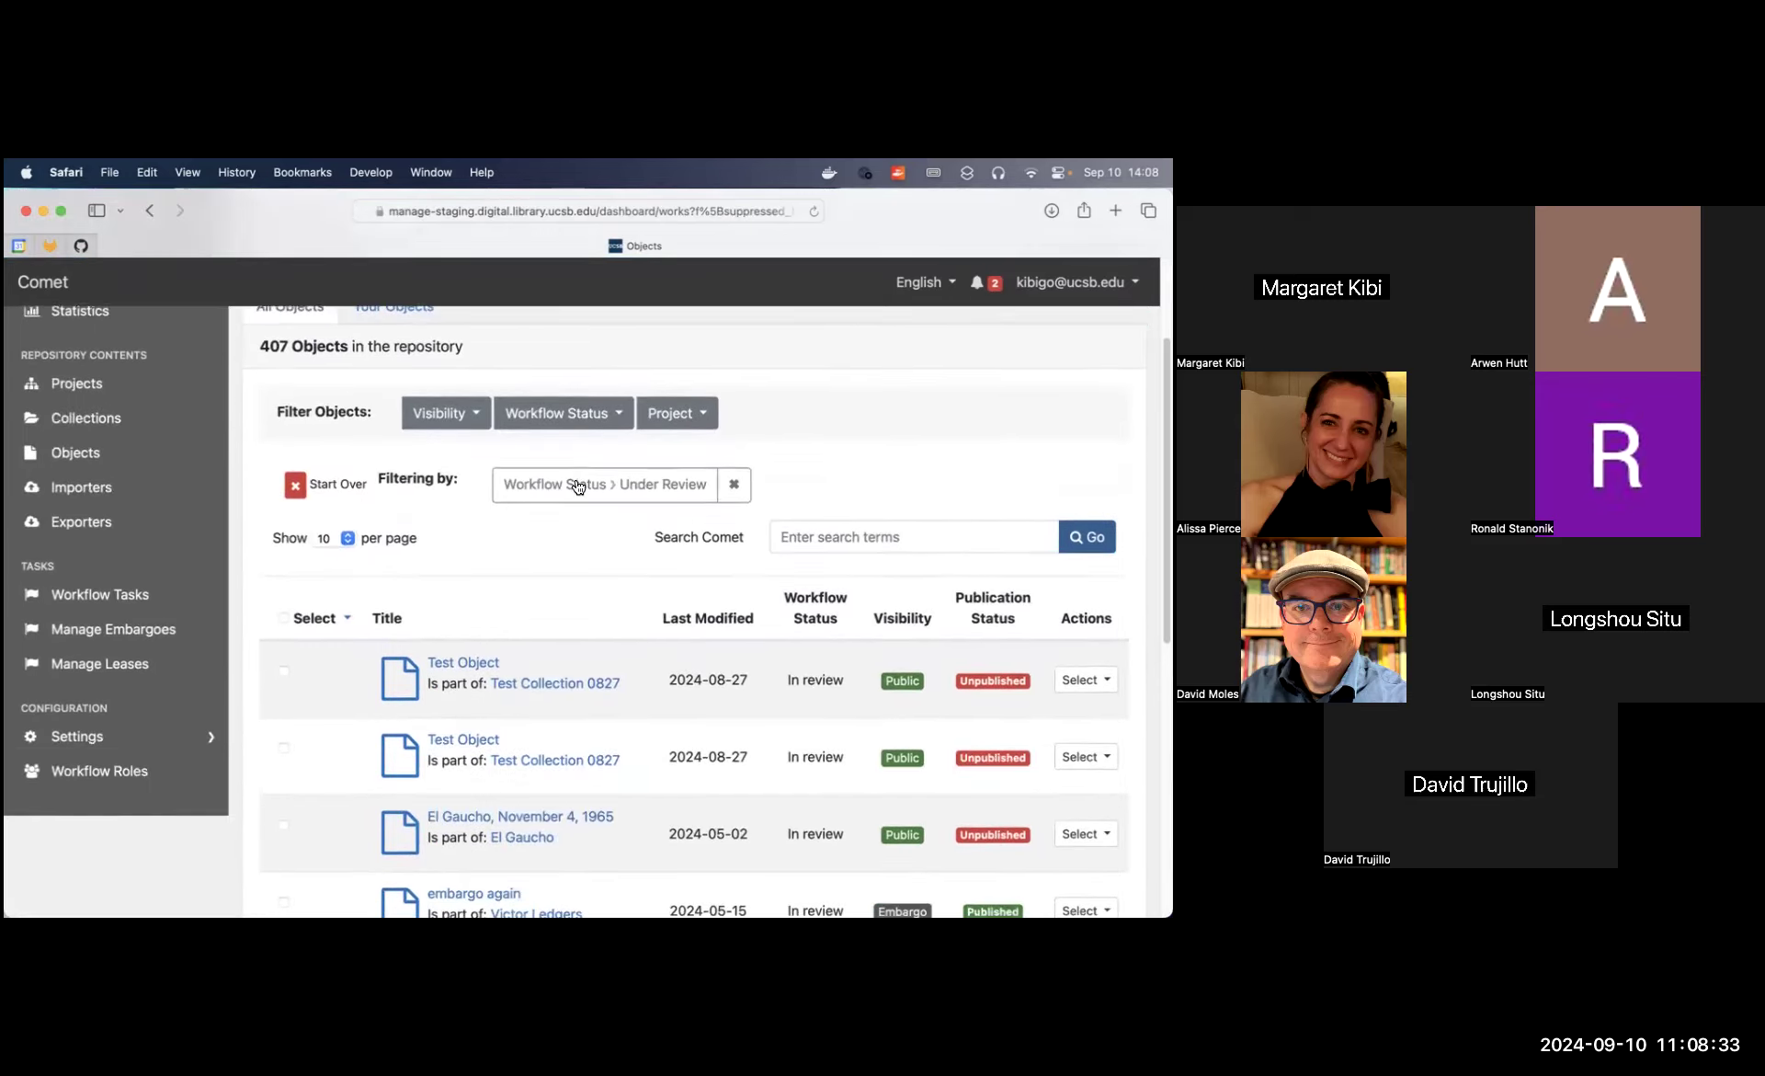
Limit the list to Default Project (204 objects) and tick El Gaucho and the second Test Object
left_click(696, 412)
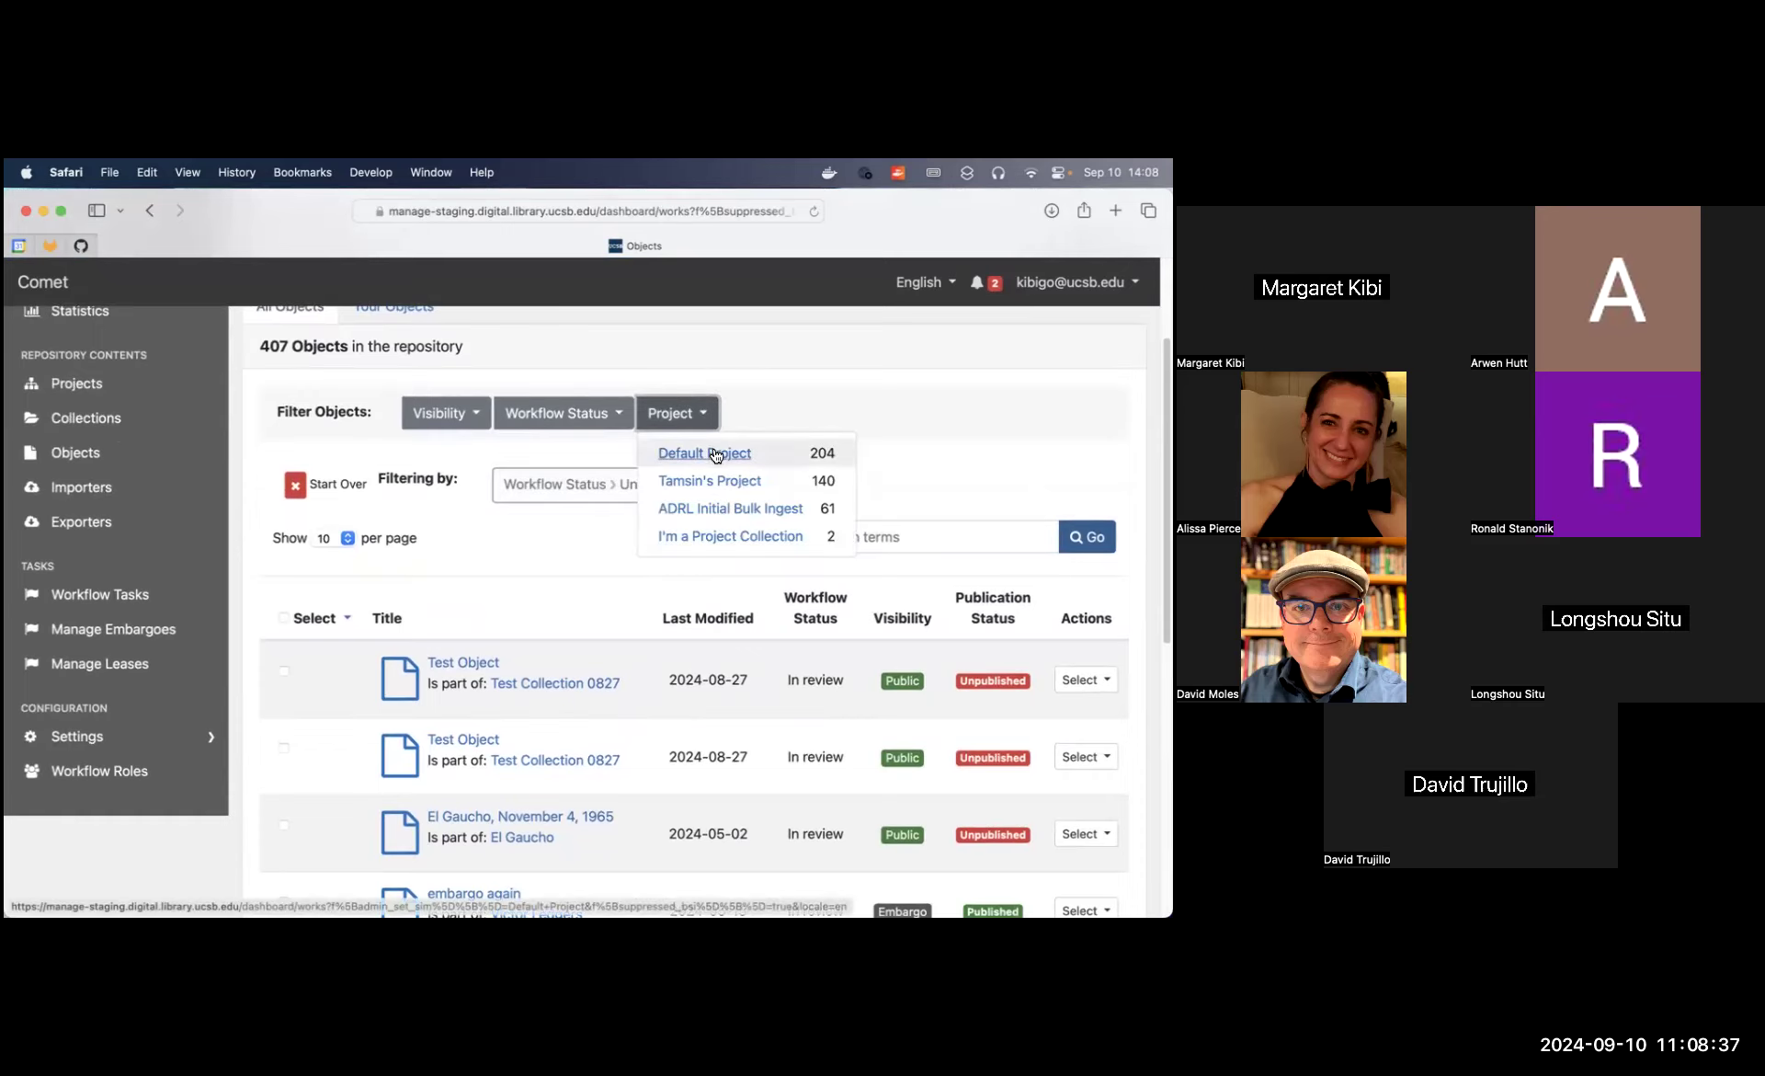
left_click(713, 451)
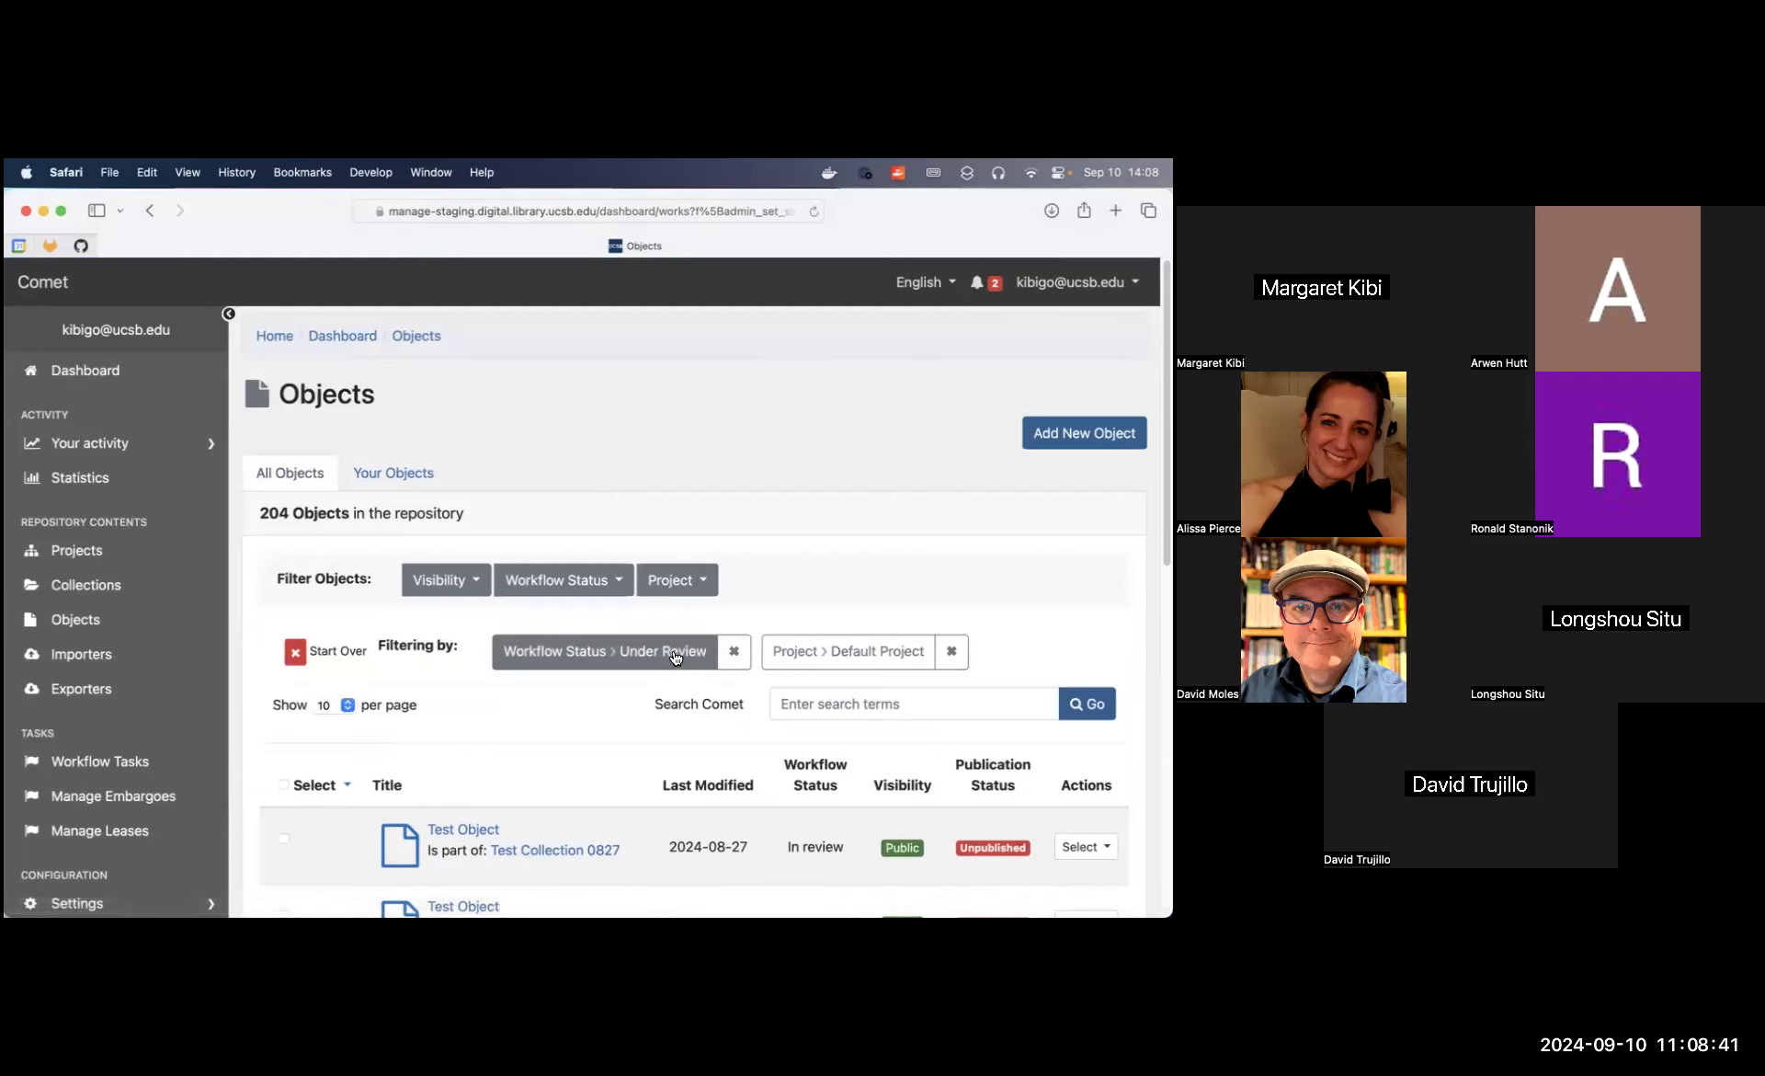
scroll(638, 725, "down", 10)
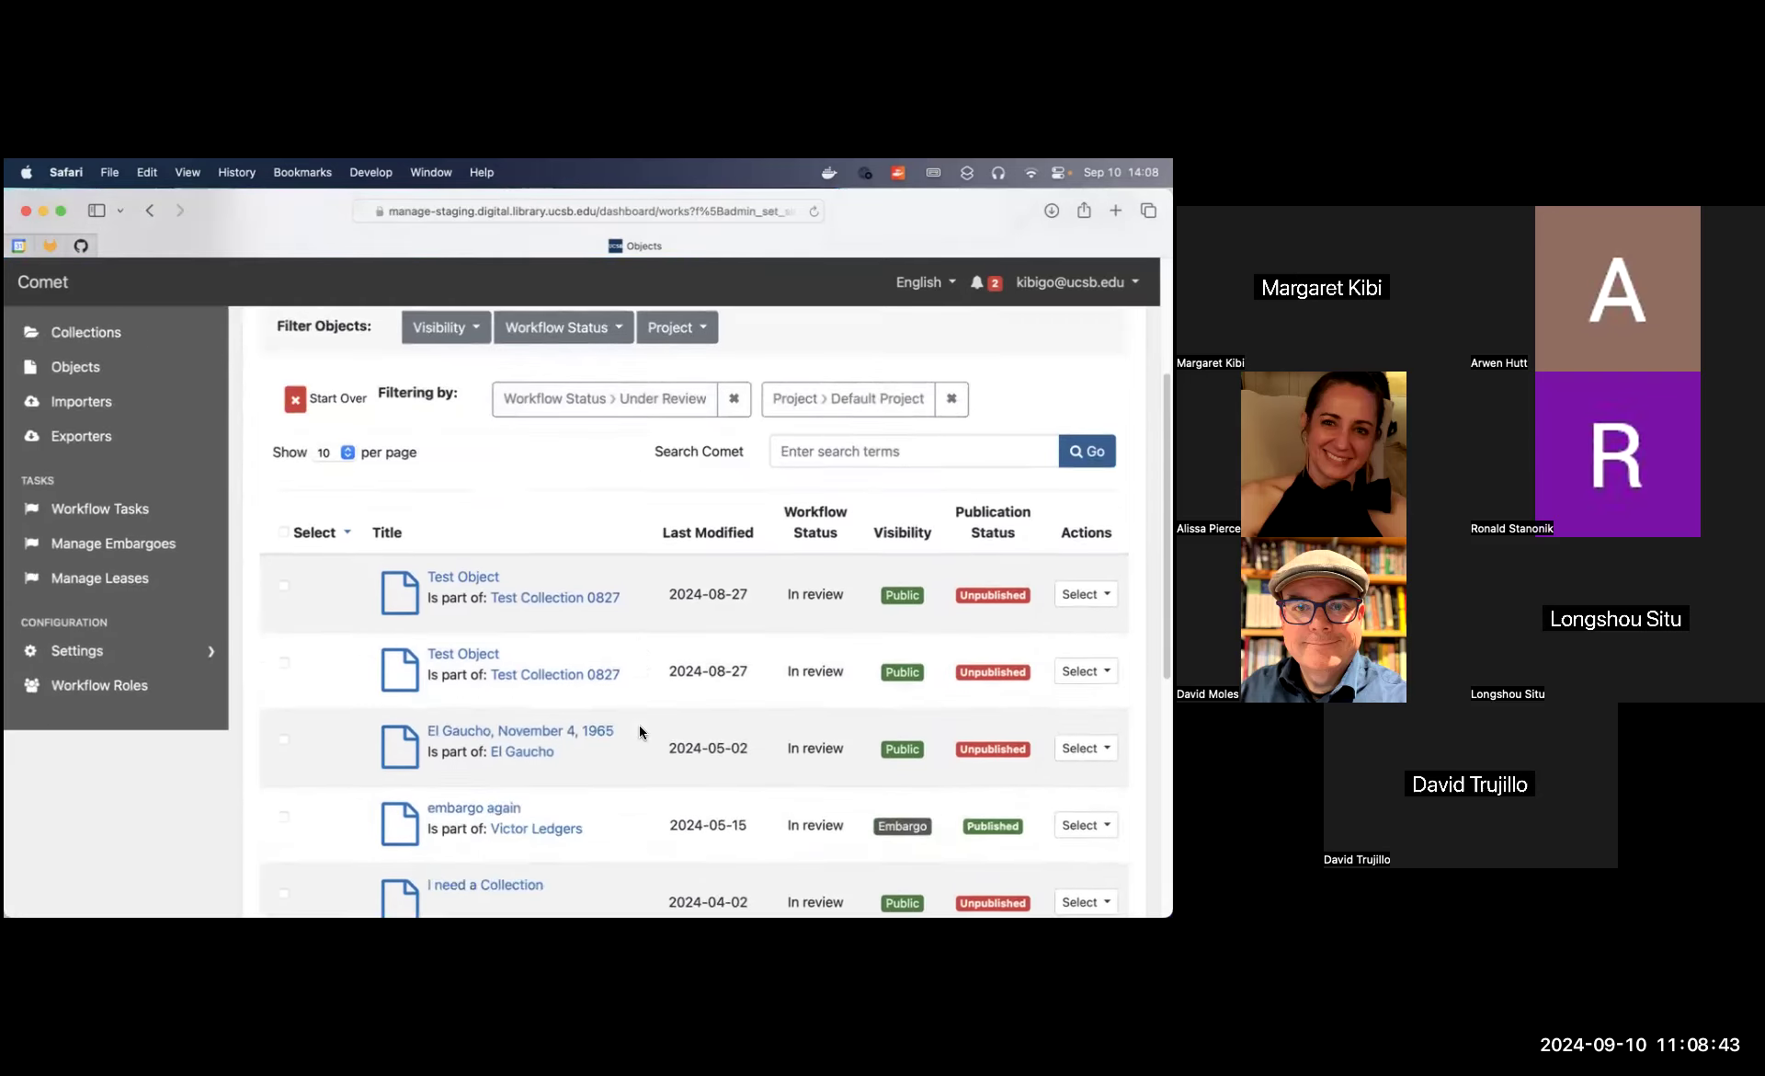
left_click(283, 408)
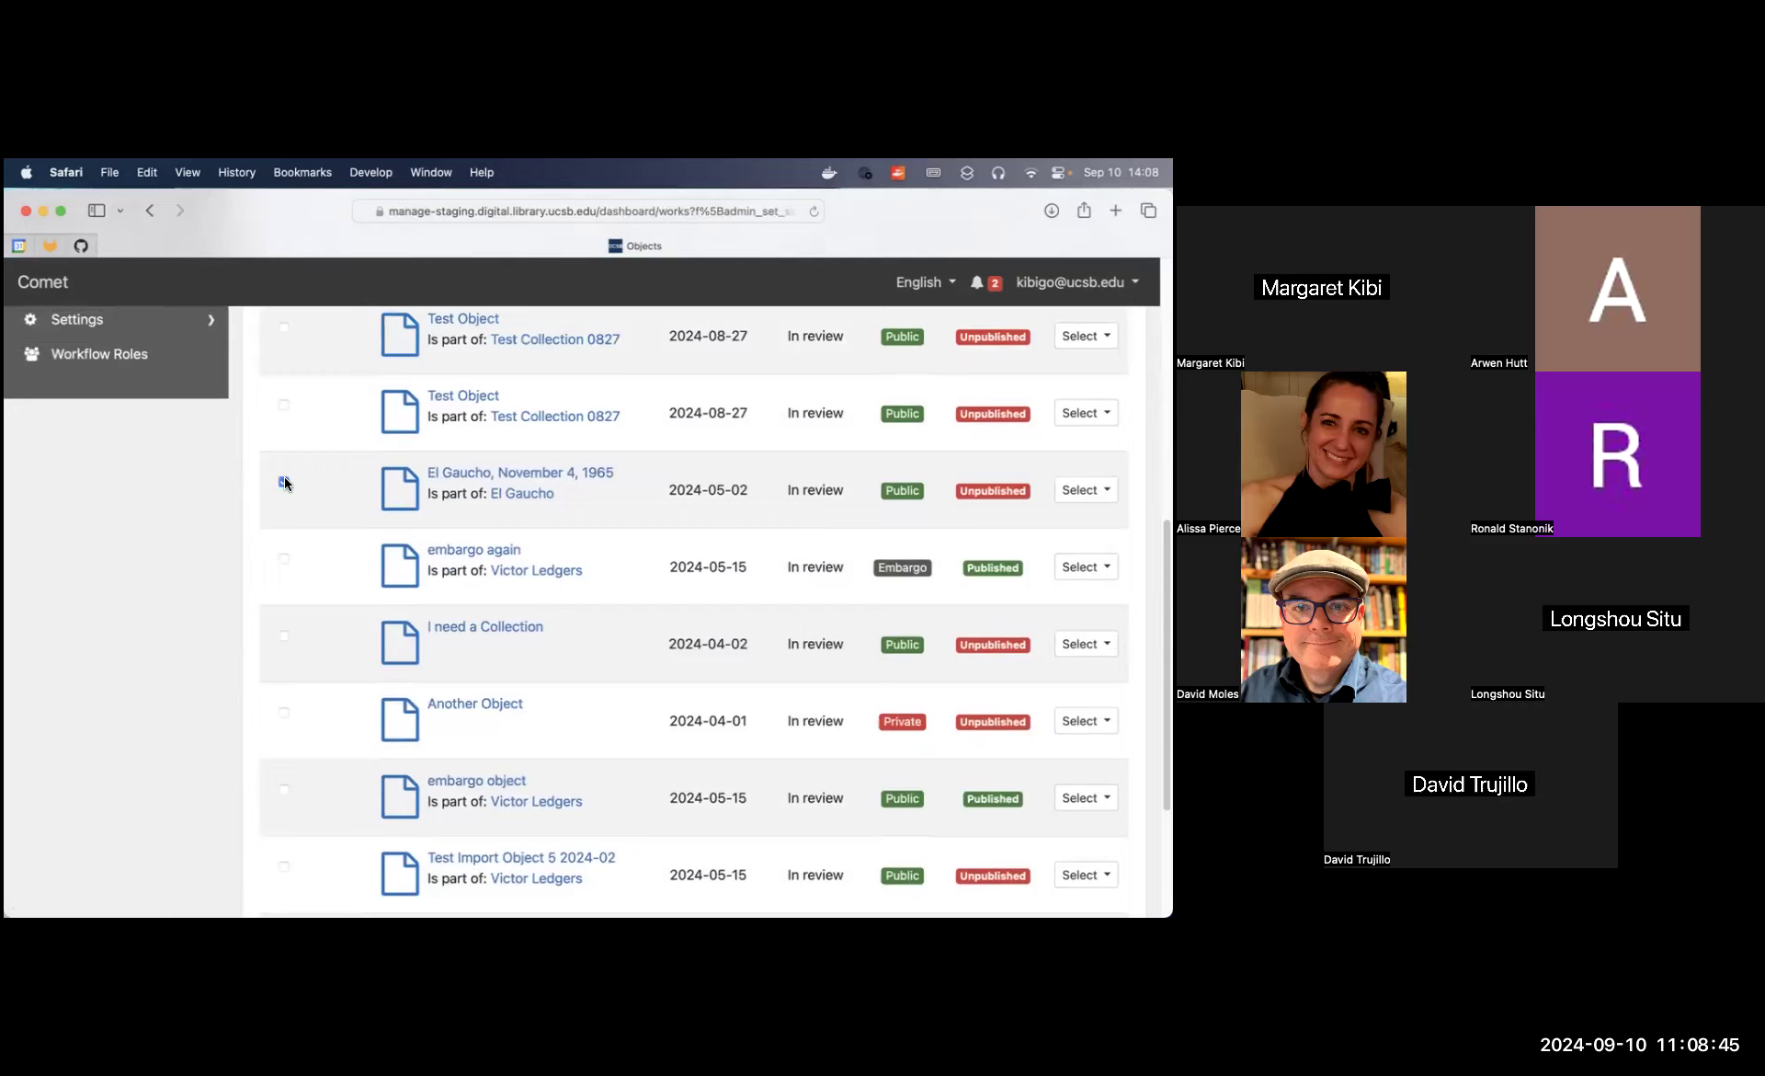
left_click(281, 405)
scroll(283, 323, "up", 4)
Select every listed object via the header checkbox, then re-tick El Gaucho, November 4, 1965
left_click(283, 485)
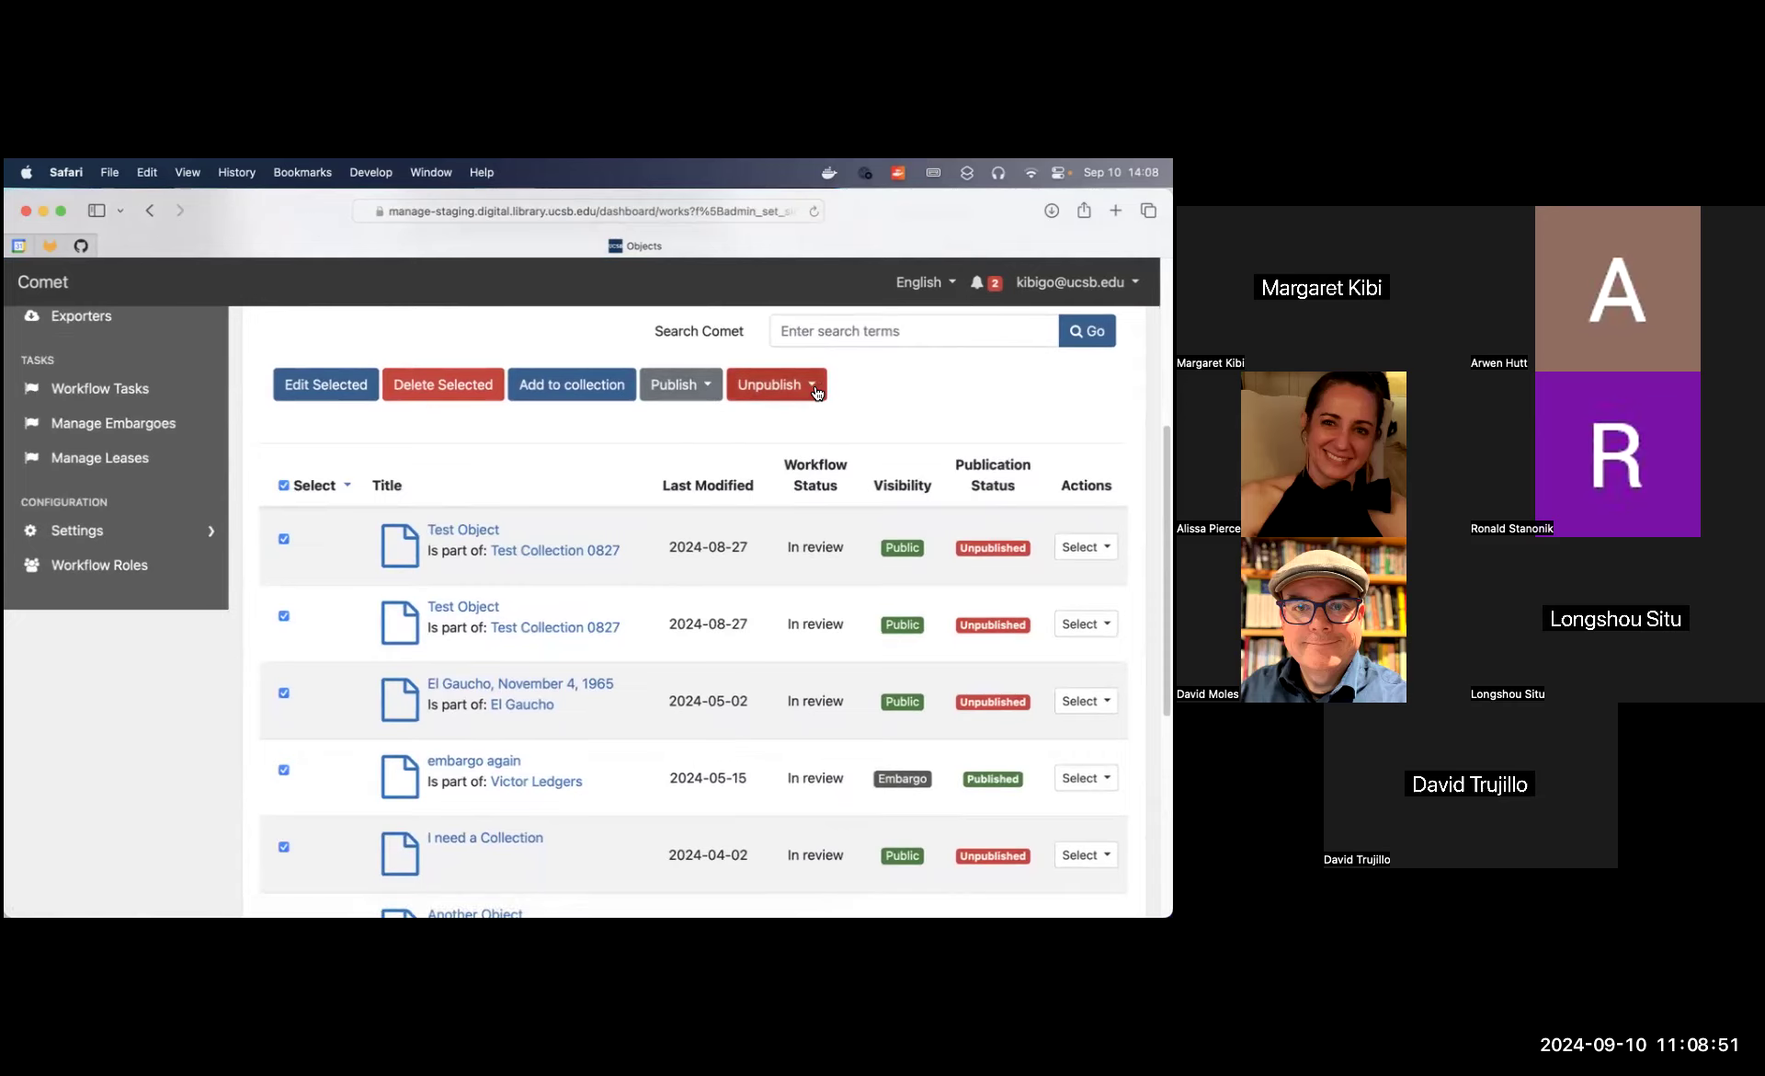
scroll(703, 489, "up", 4)
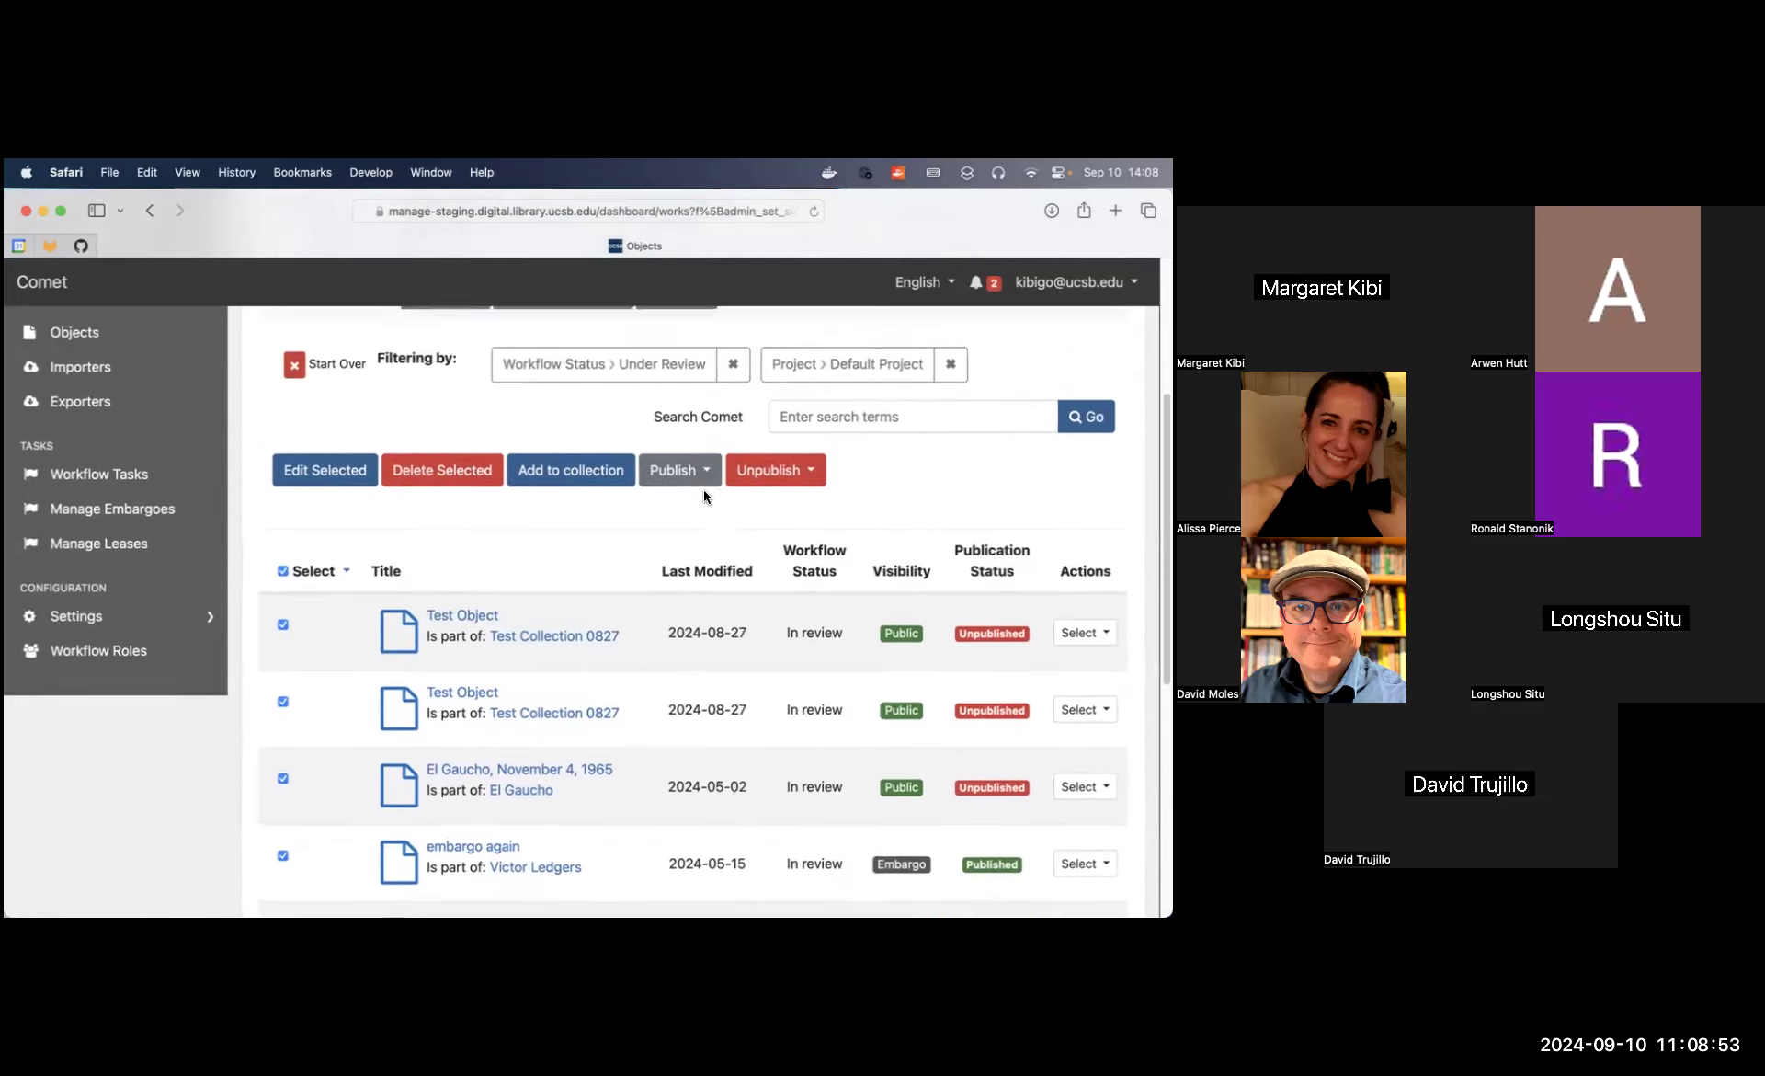
scroll(704, 496, "down", 1)
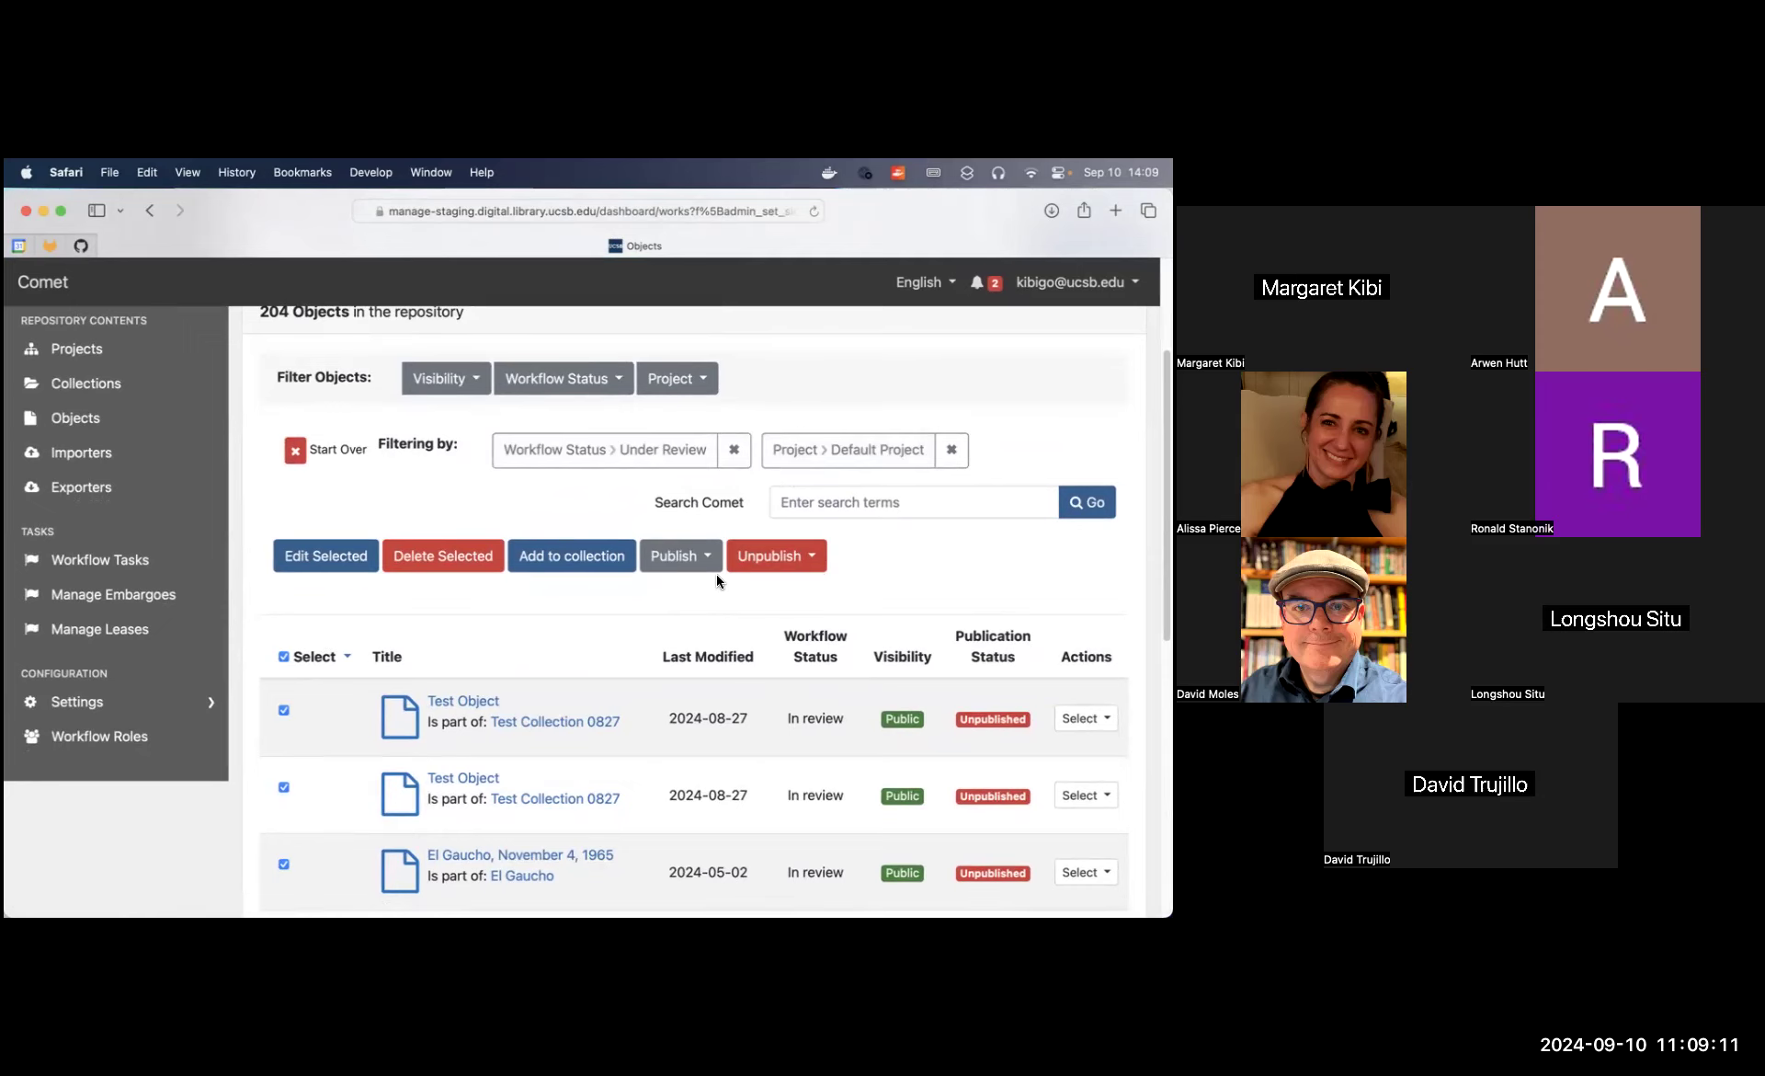
scroll(716, 574, "down", 3)
scroll(715, 573, "down", 1)
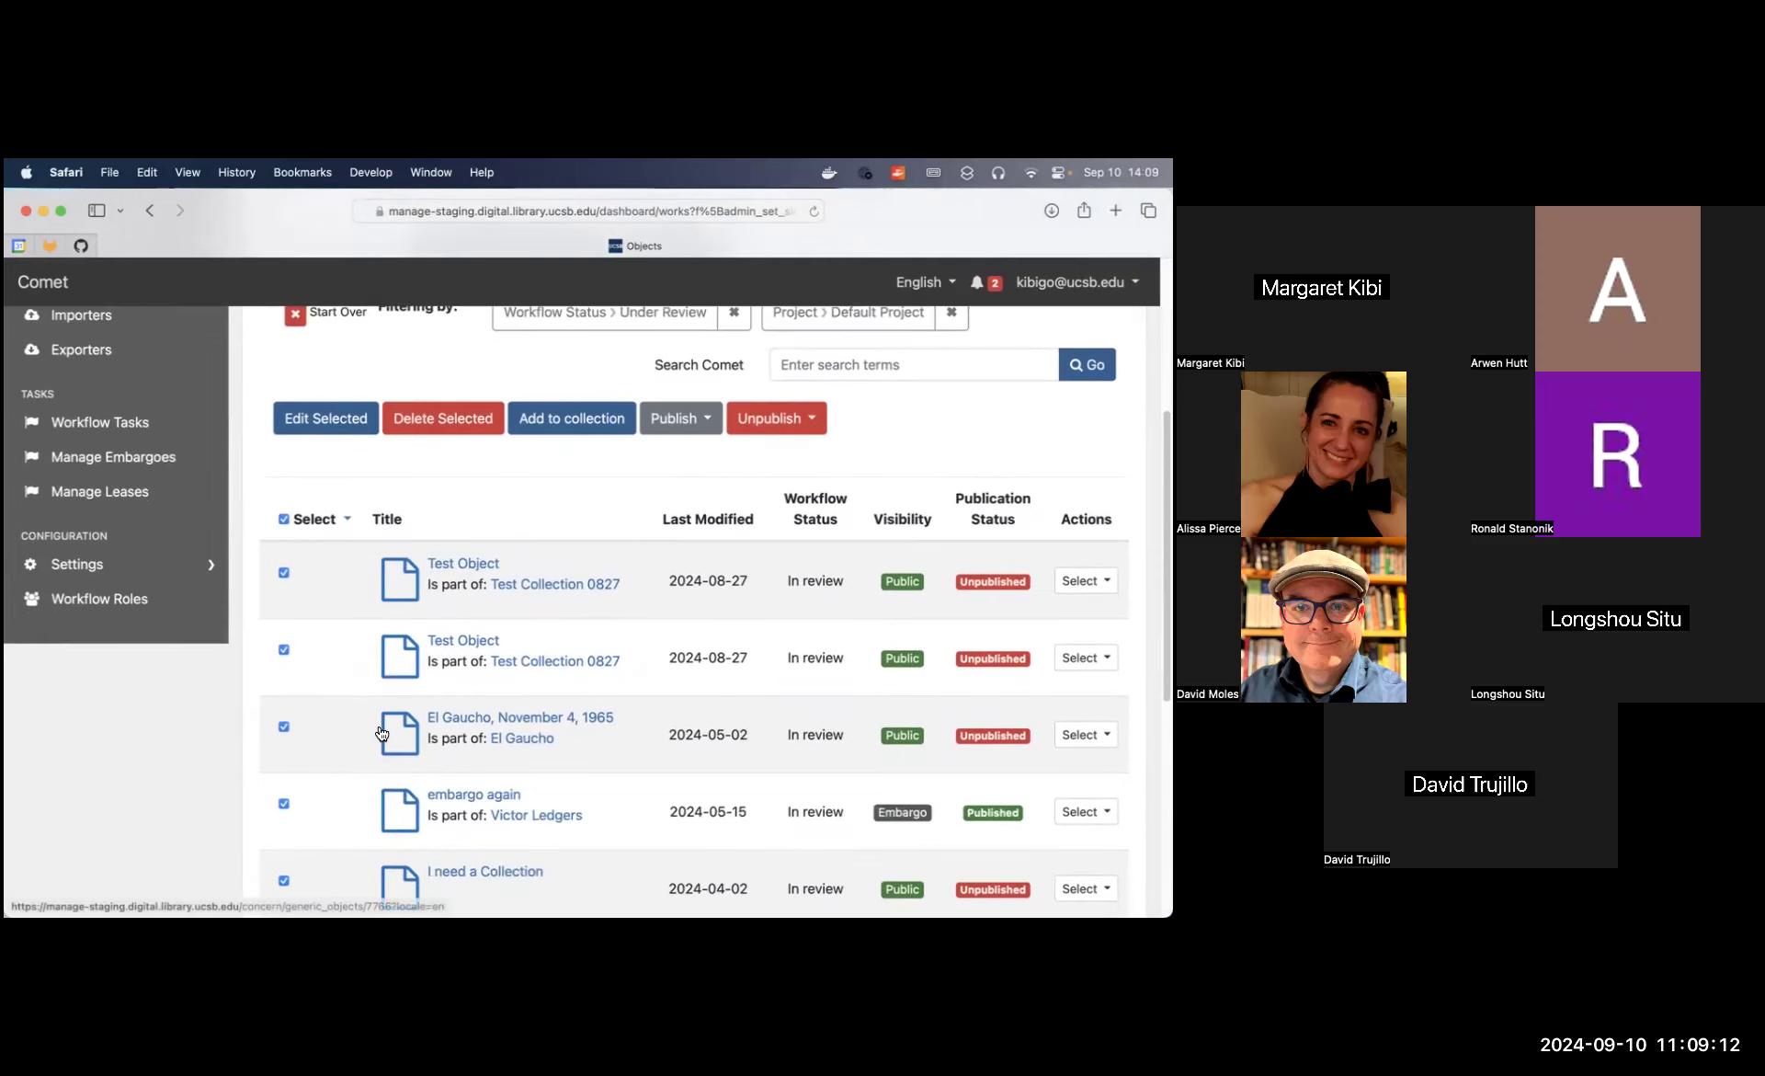
left_click(284, 727)
scroll(734, 584, "up", 1)
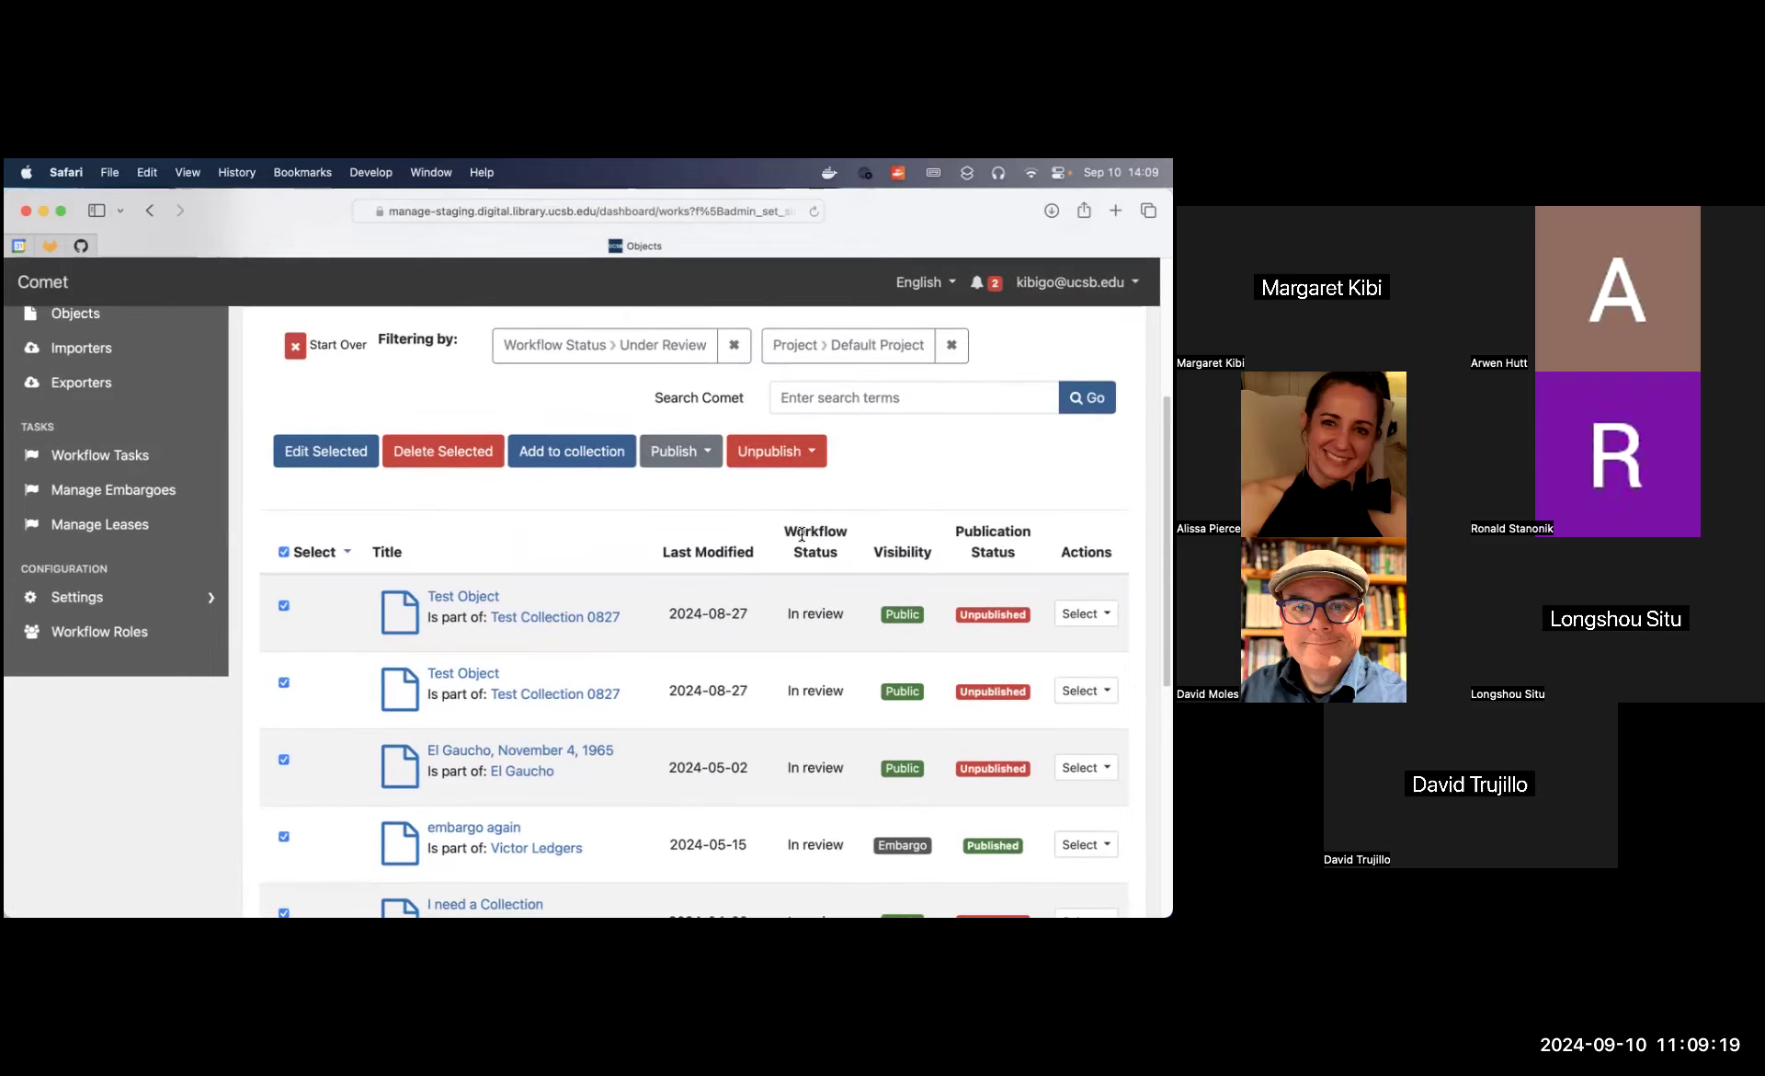
scroll(802, 538, "up", 5)
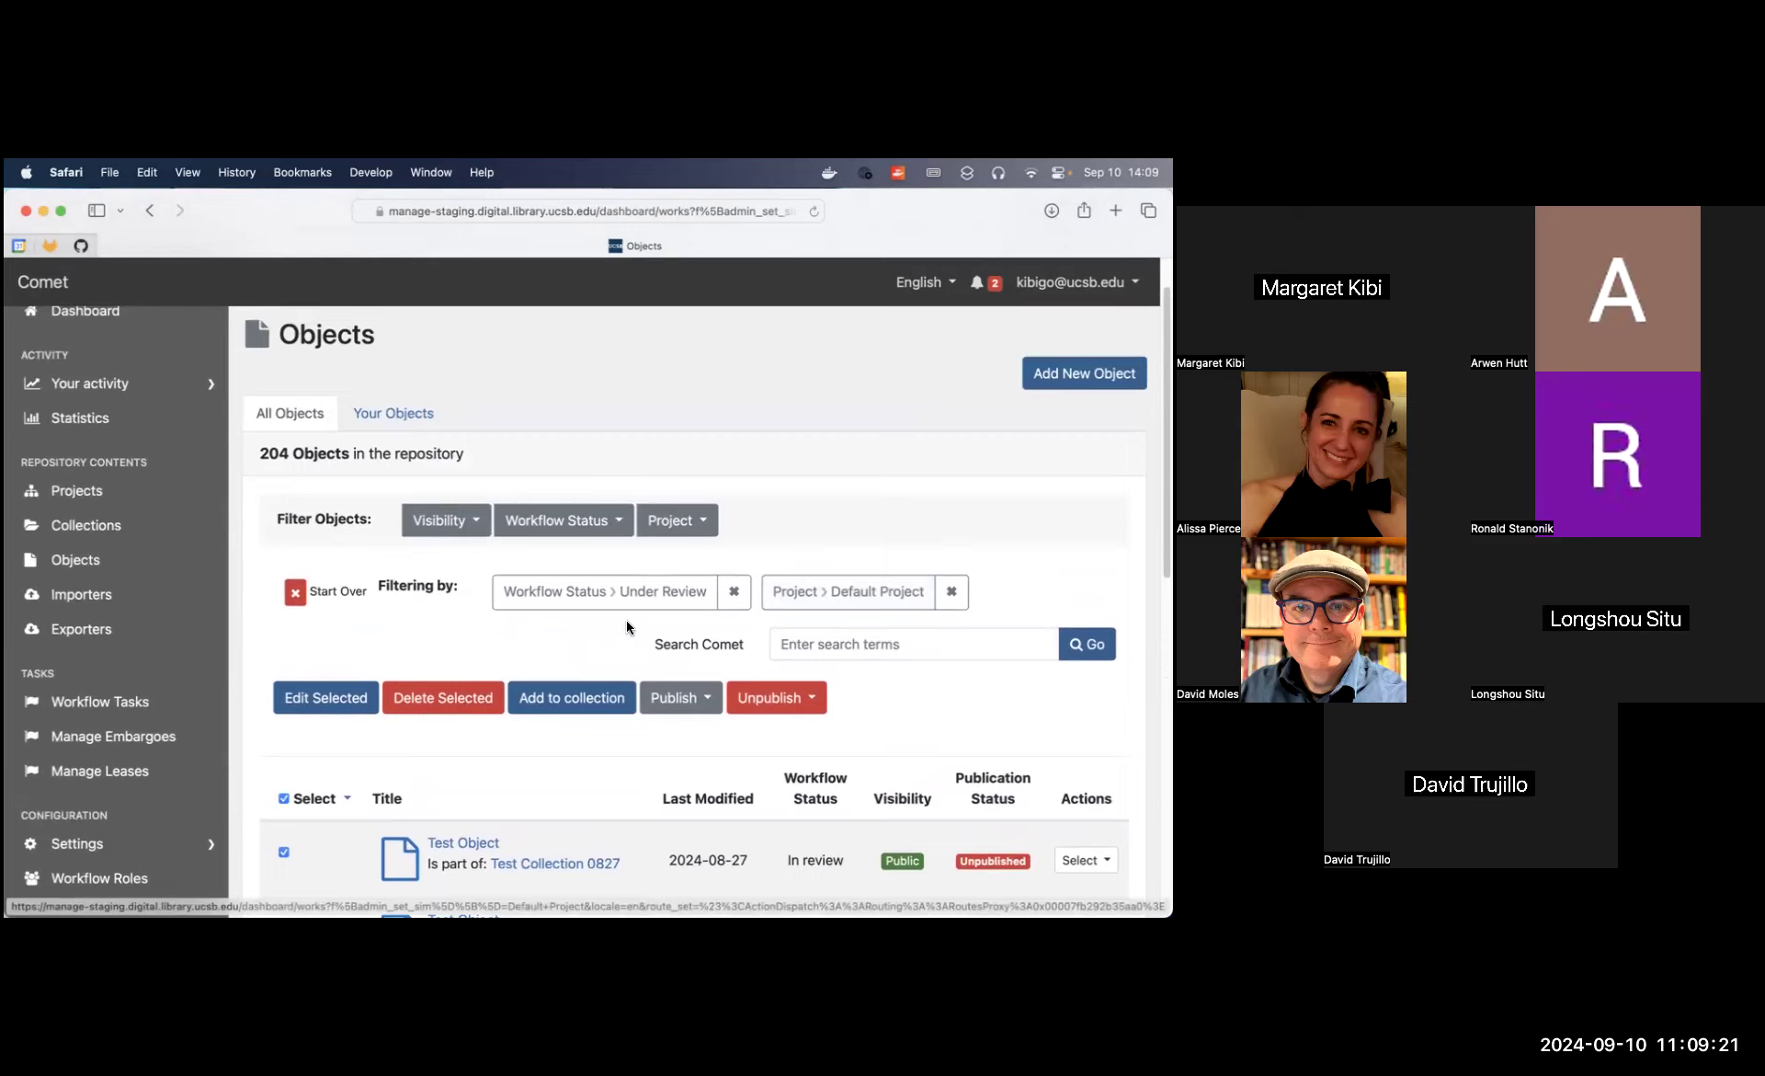